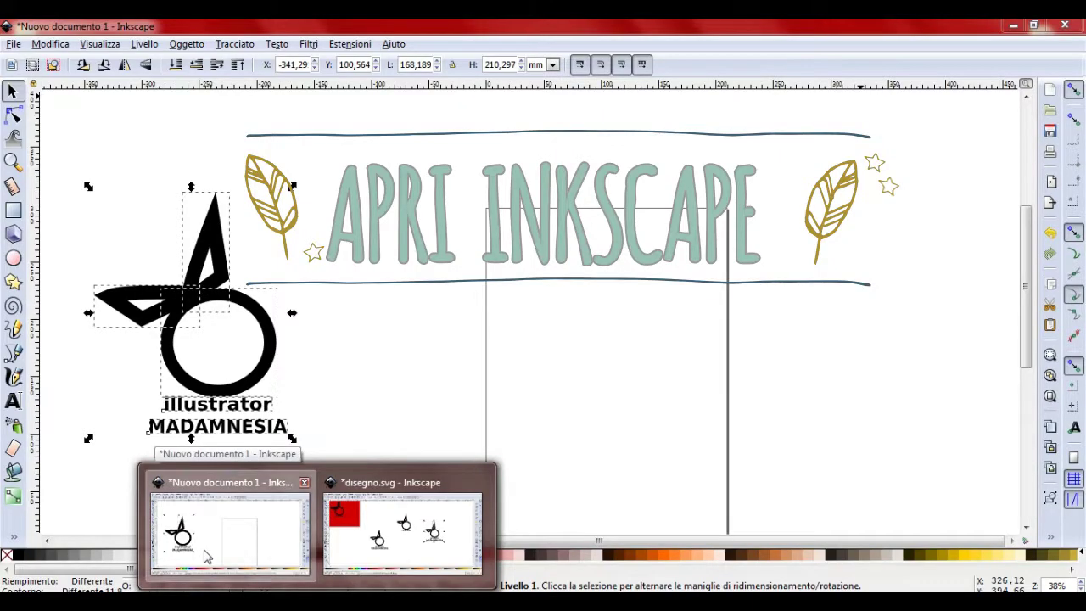
# - Bring the 'Nuovo documento 1 - Inkscape' window to the front from the taskbar
pyautogui.click(206, 554)
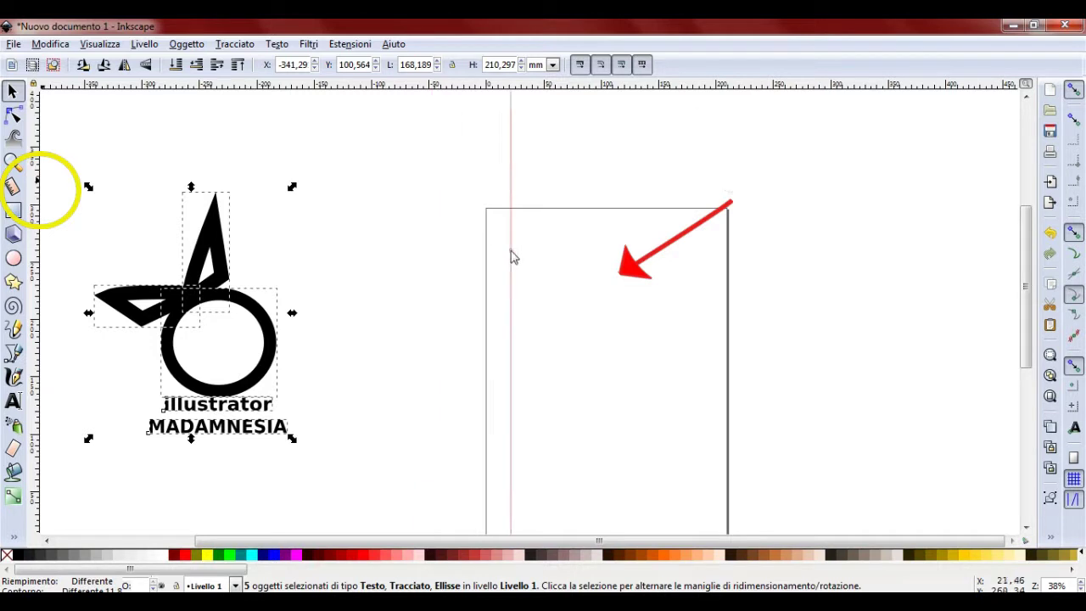
# - Add guides: vertical at the page's left edge, horizontal near the top, vertical near the right edge
pyautogui.moveTo(37, 187); pyautogui.dragTo(496, 255)
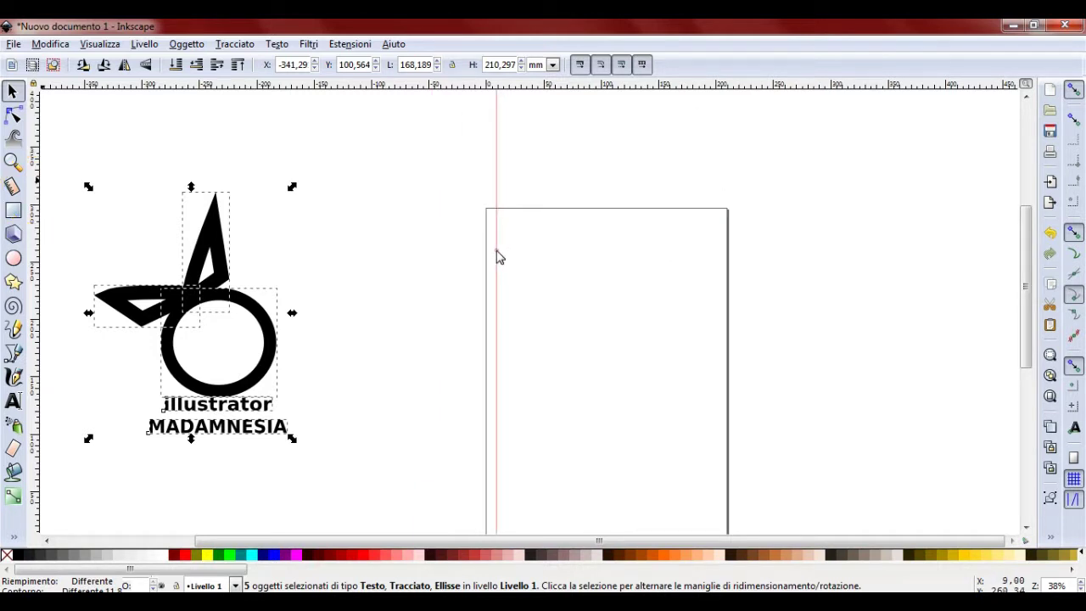
pyautogui.moveTo(537, 89); pyautogui.dragTo(560, 228)
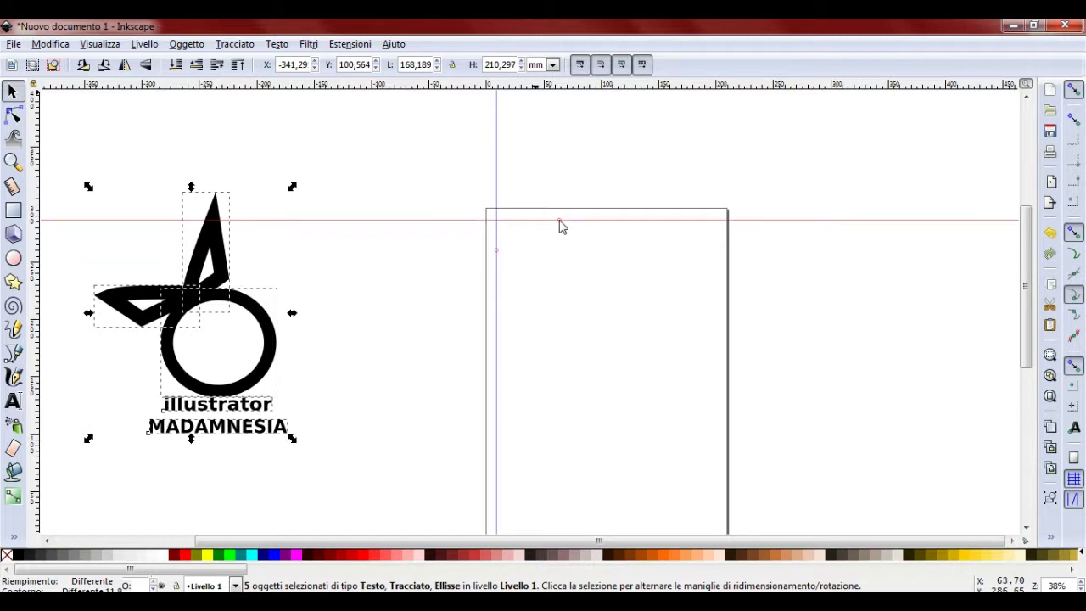
pyautogui.moveTo(32, 187); pyautogui.dragTo(717, 223)
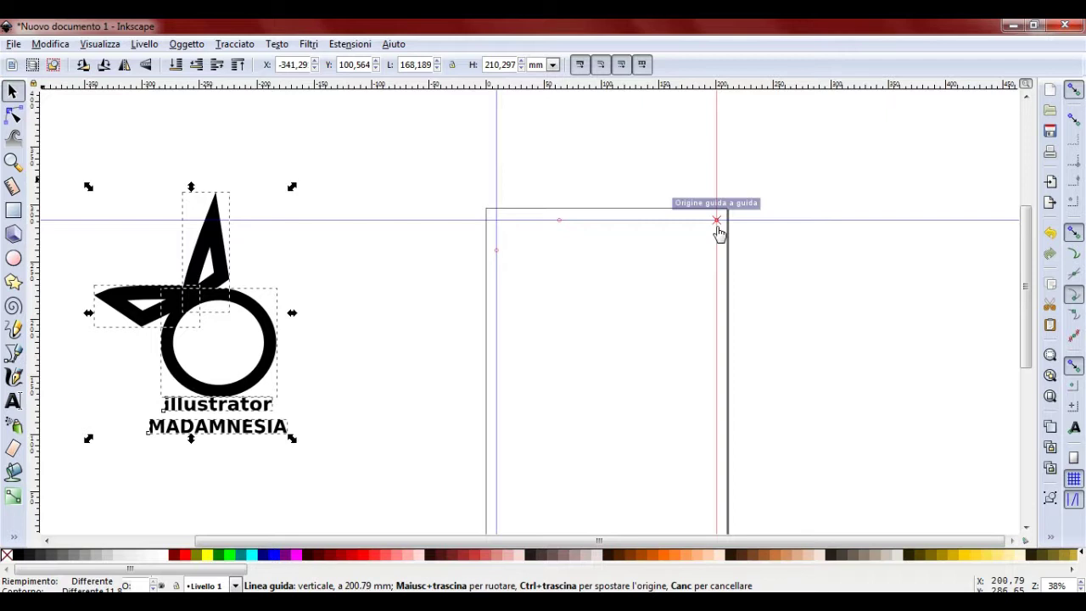
pyautogui.click(13, 211)
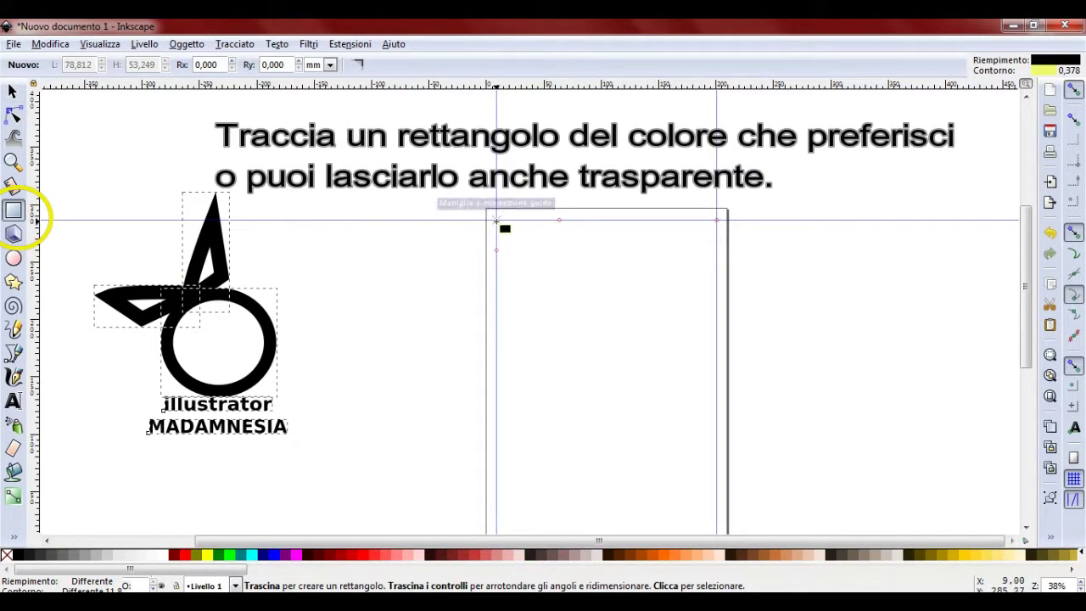
# - Draw a yellow card rectangle starting from the guide intersection
pyautogui.moveTo(497, 220); pyautogui.dragTo(596, 282)
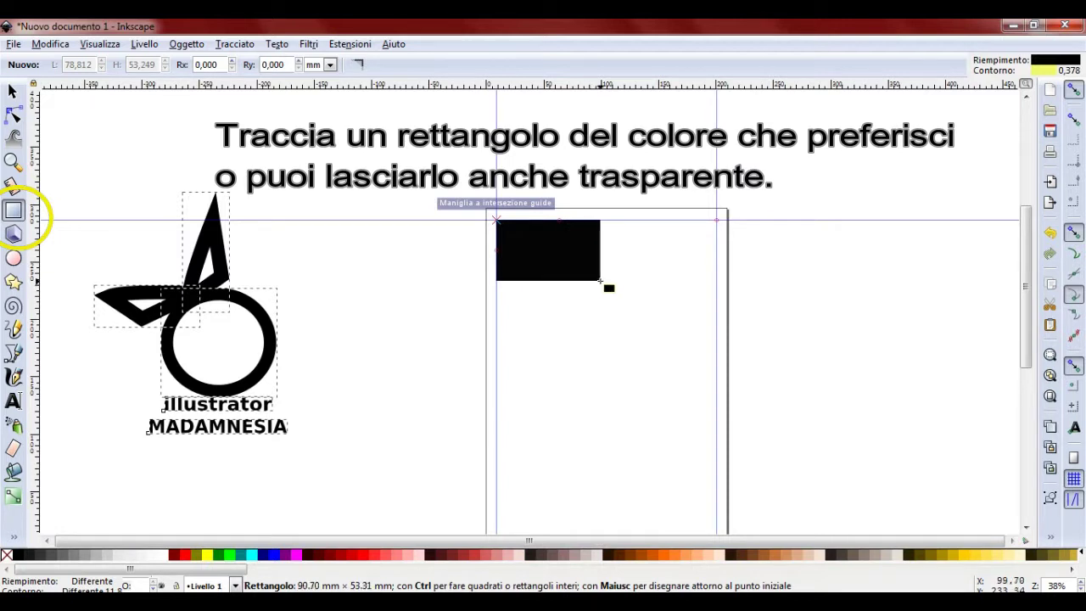
pyautogui.moveTo(599, 281); pyautogui.dragTo(600, 285)
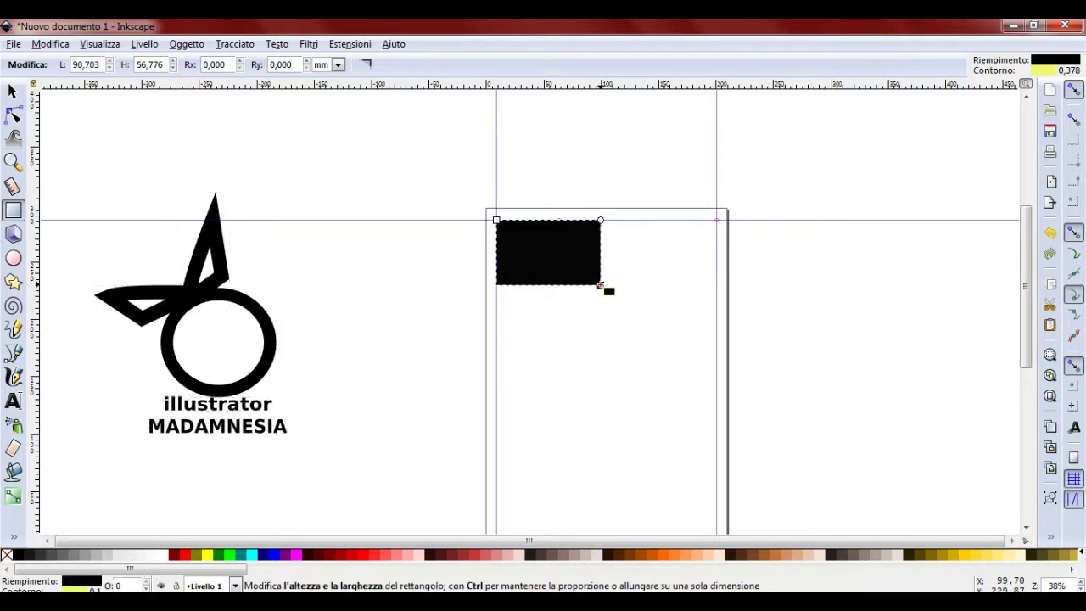
pyautogui.click(208, 555)
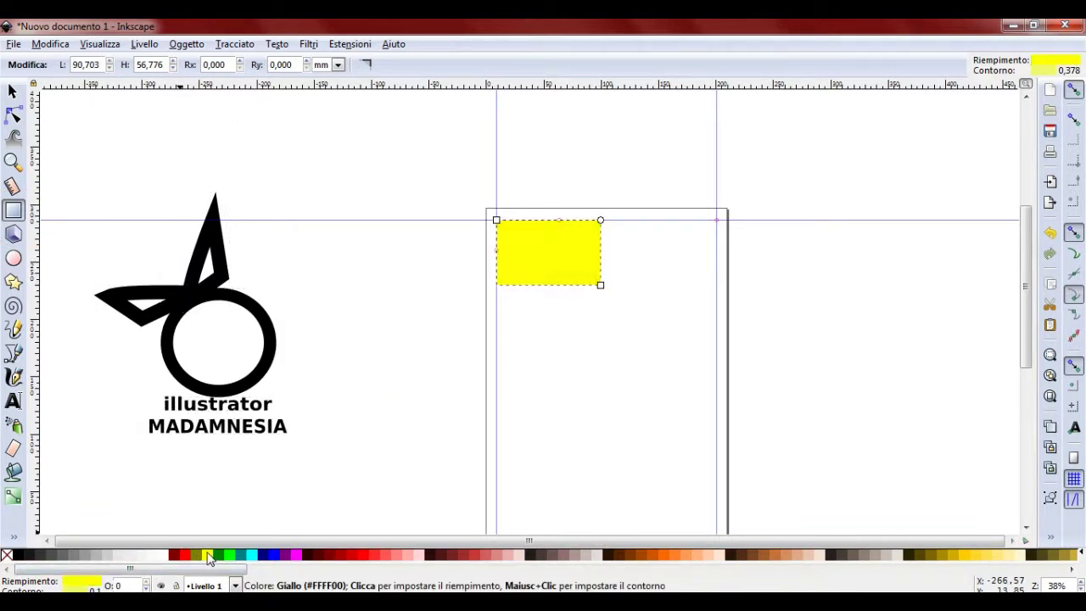
# - Duplicate the rectangle beside the original and add a horizontal guide along their bottom edge
pyautogui.click(13, 92)
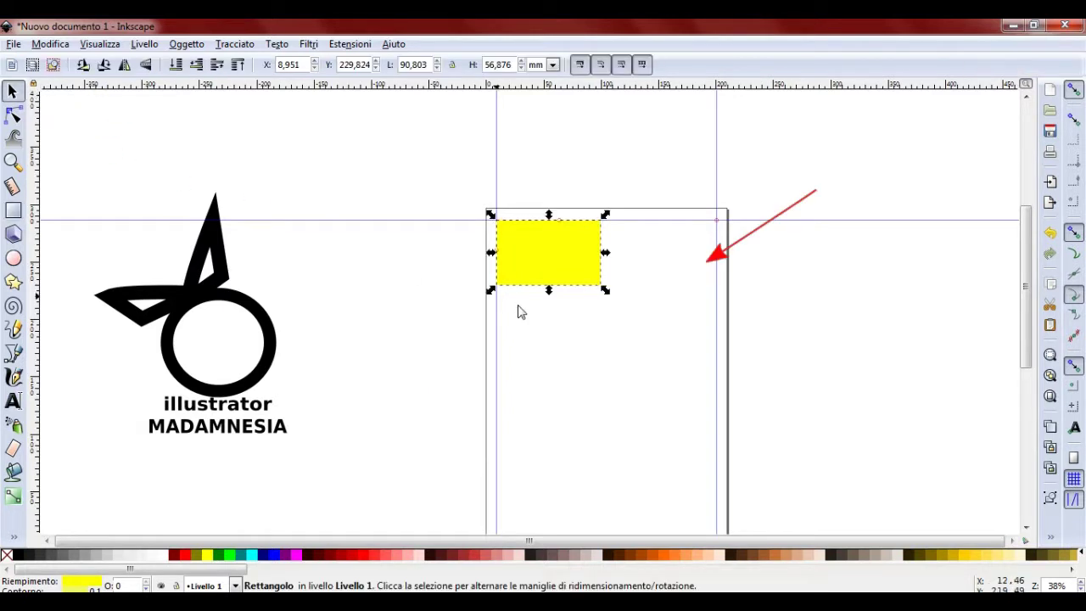
pyautogui.rightClick(543, 273)
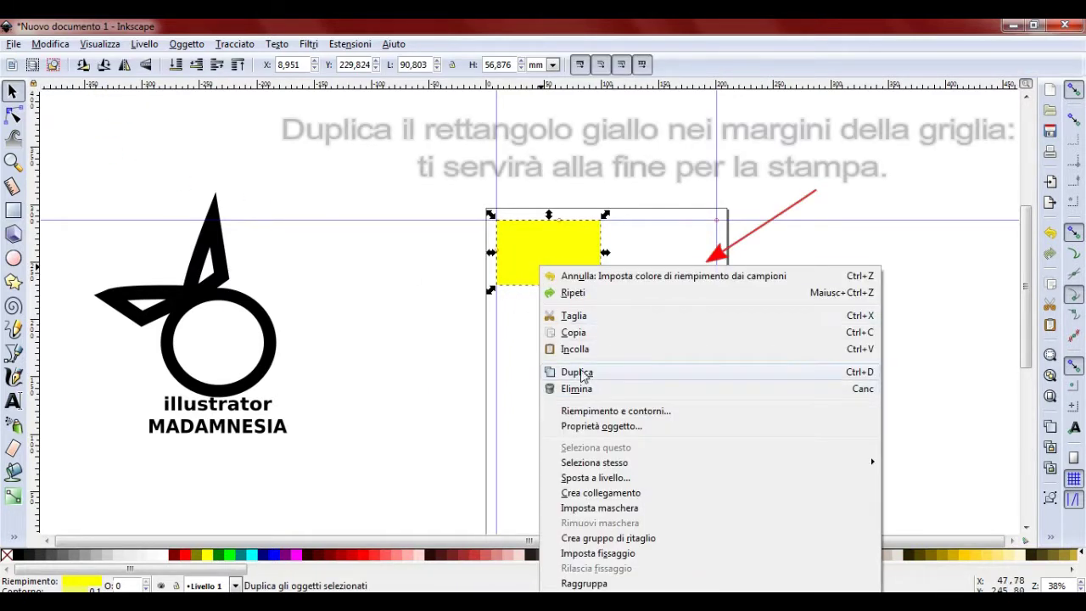
pyautogui.click(580, 373)
pyautogui.moveTo(545, 270); pyautogui.dragTo(664, 270)
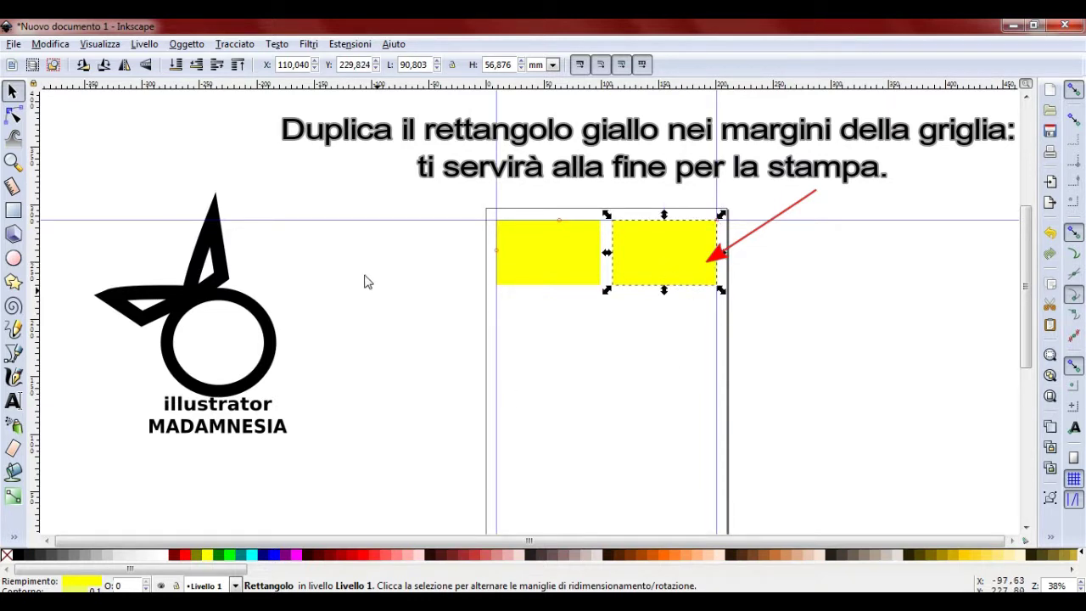
pyautogui.click(382, 163)
pyautogui.moveTo(572, 84); pyautogui.dragTo(597, 205)
pyautogui.moveTo(603, 259); pyautogui.dragTo(598, 291)
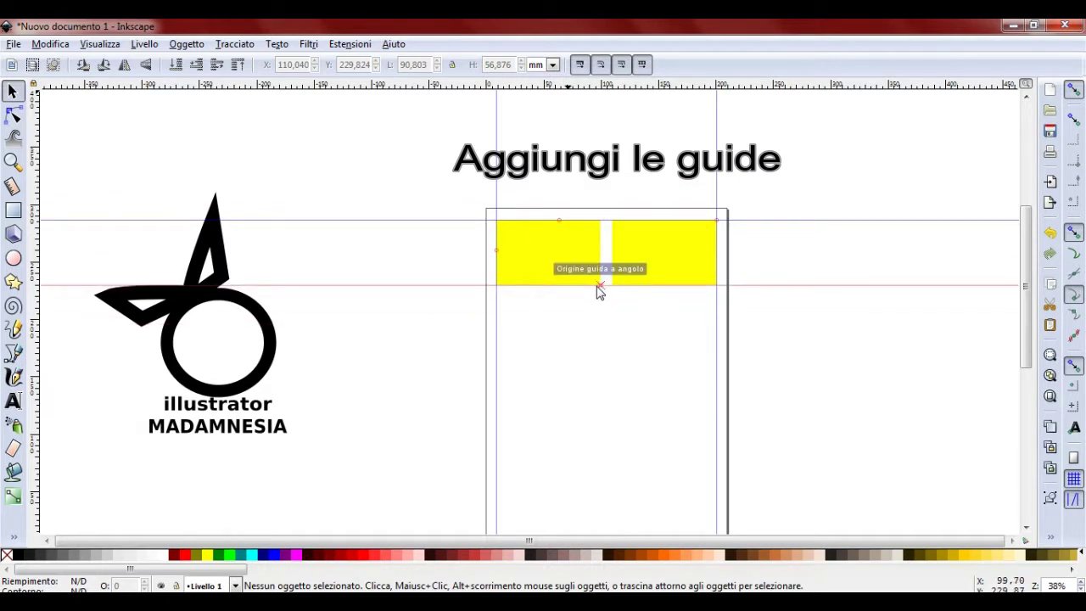
# - Snap vertical guides to the inner edges of both yellow rectangles on either side of the gap
pyautogui.moveTo(379, 247); pyautogui.dragTo(601, 245)
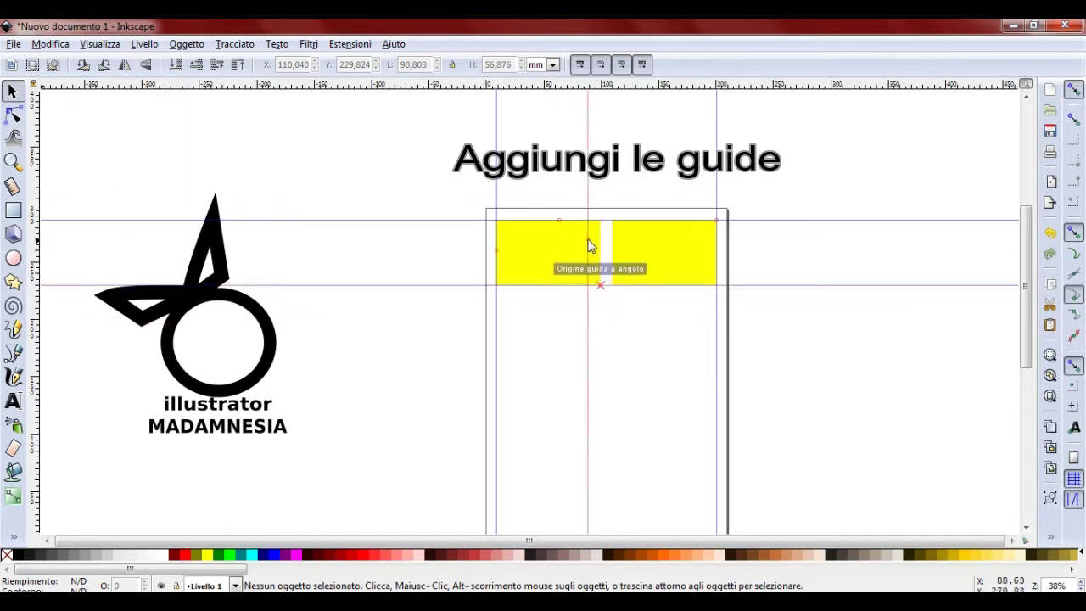
pyautogui.moveTo(35, 163); pyautogui.dragTo(614, 176)
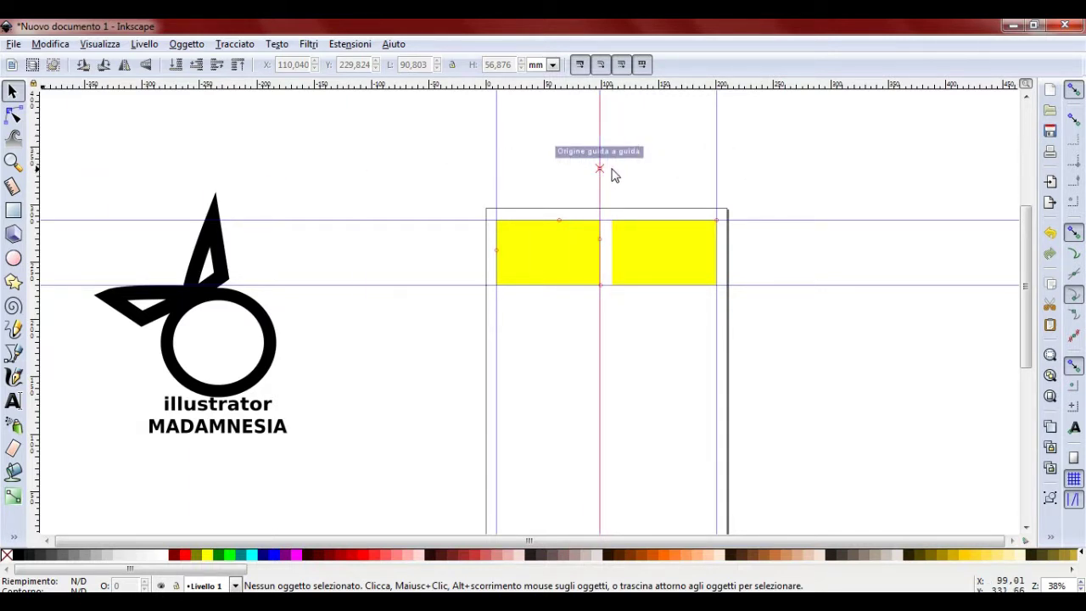
pyautogui.scroll(1, 656, 243)
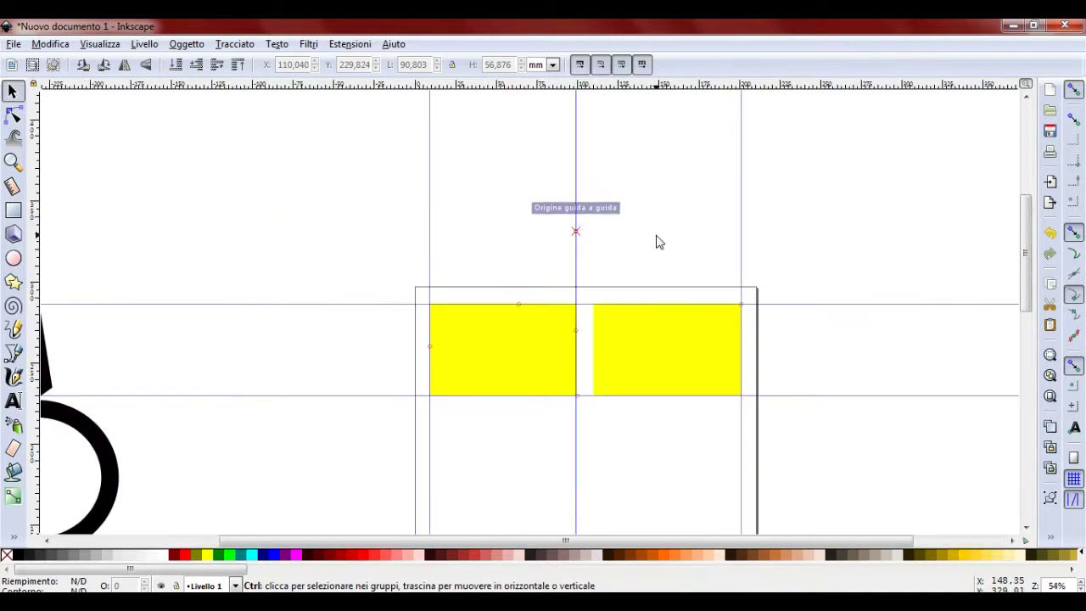
pyautogui.moveTo(38, 246); pyautogui.dragTo(597, 242)
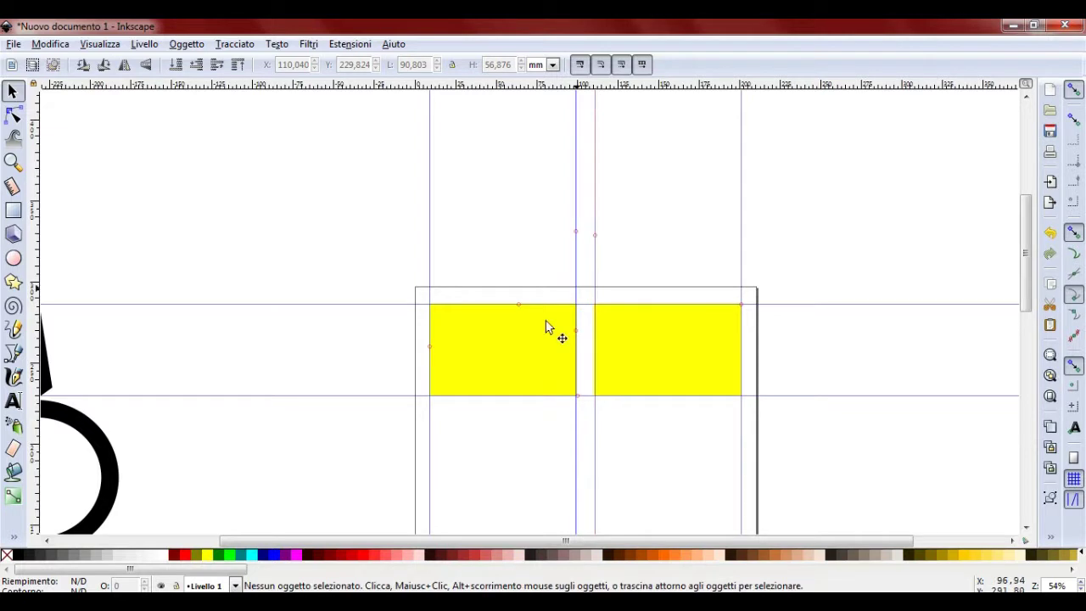
pyautogui.scroll(-3, 252, 323)
pyautogui.scroll(1, 317, 348)
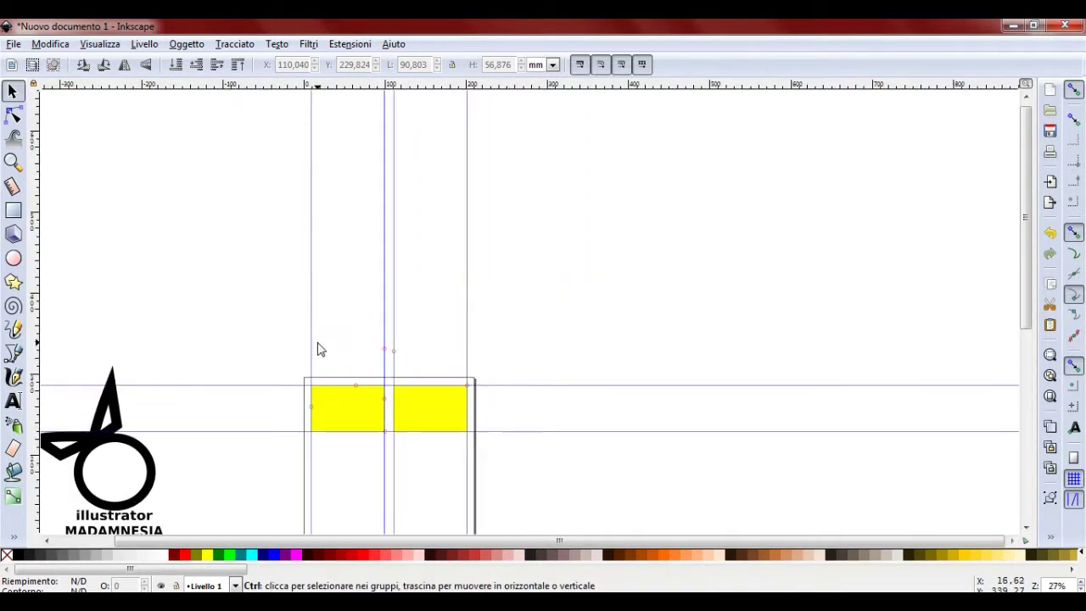
pyautogui.scroll(-2, 726, 275)
pyautogui.scroll(-2, 728, 278)
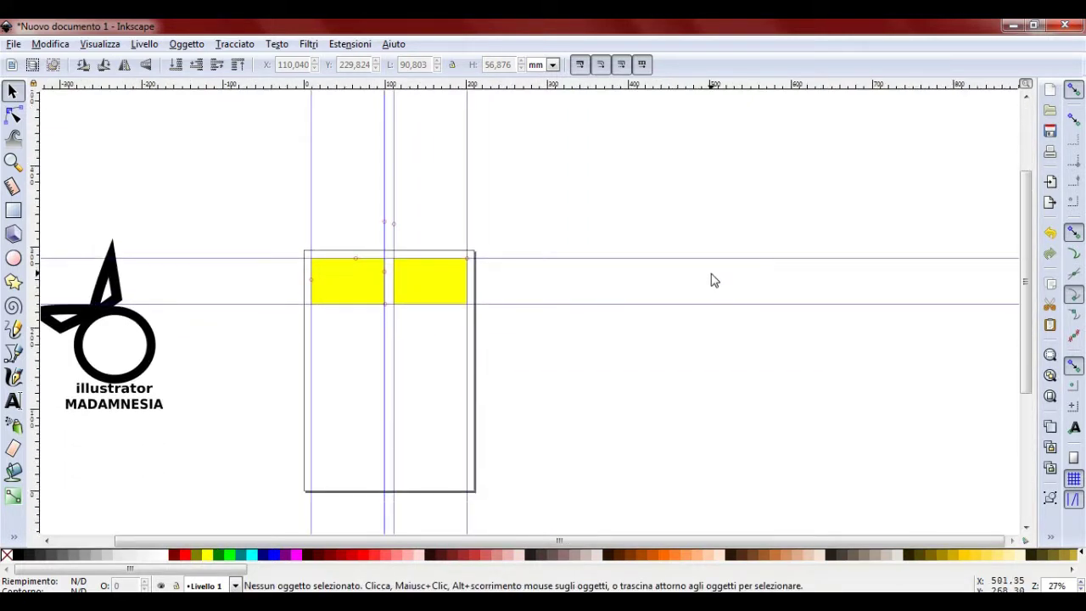
pyautogui.scroll(1, 173, 266)
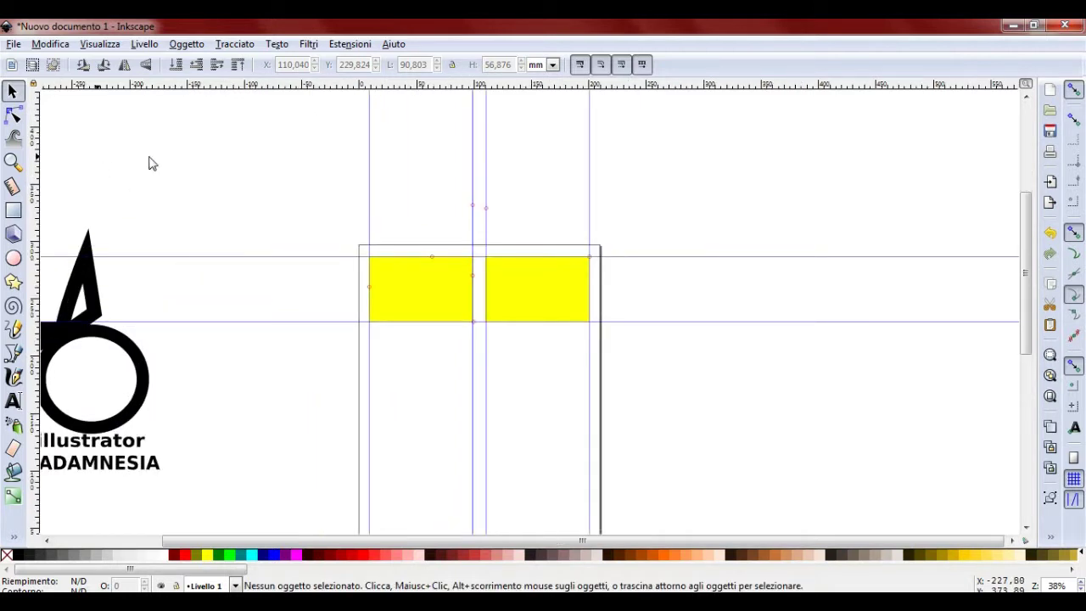
# - Import the text76-8 logo from the Desktop as an embedded bitmap
pyautogui.click(14, 44)
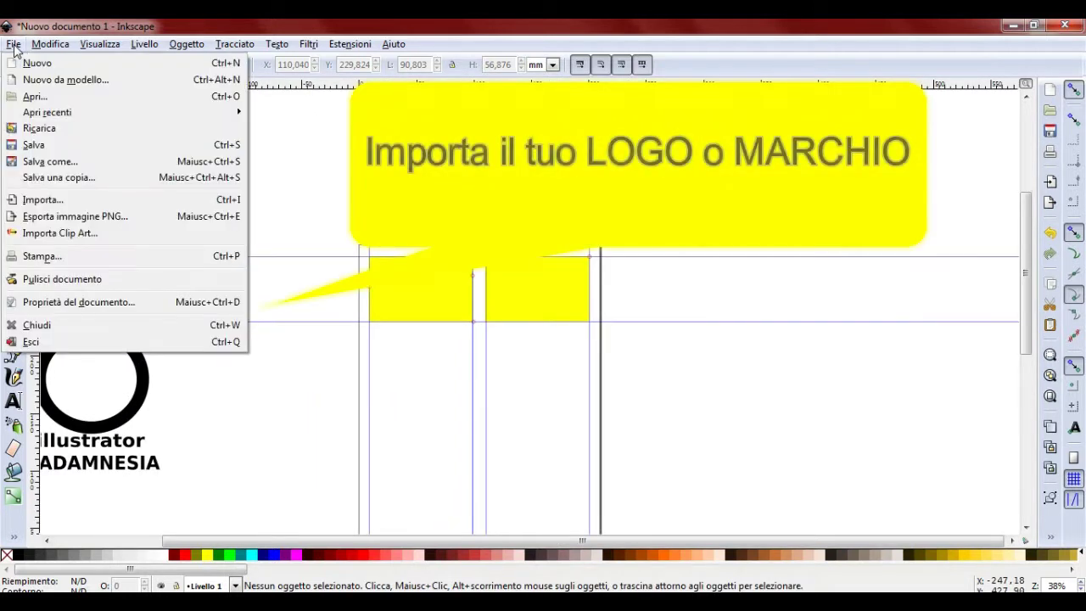
pyautogui.click(42, 201)
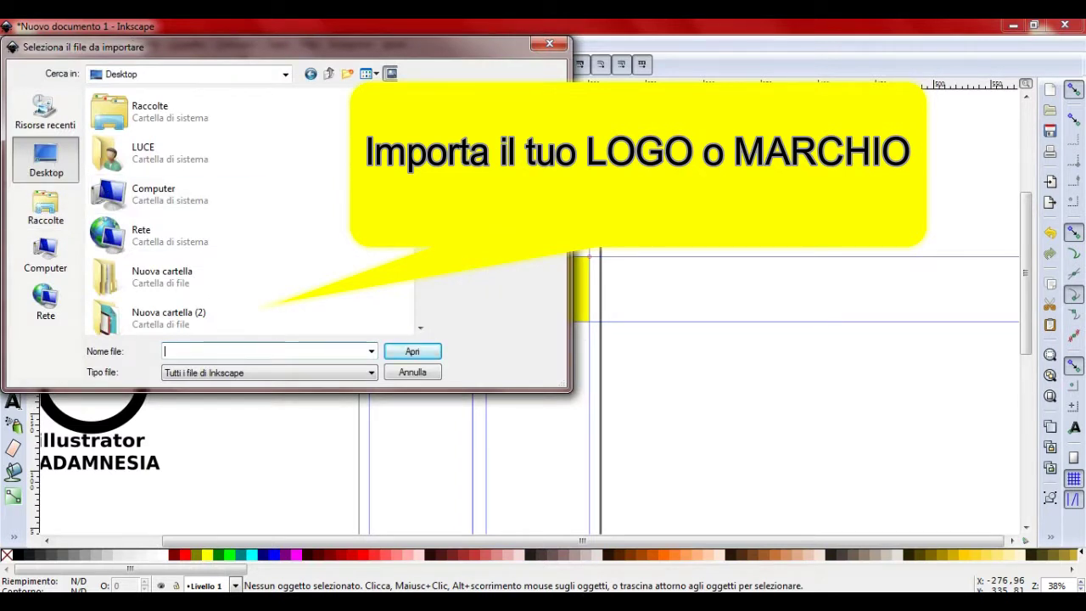
pyautogui.scroll(-3, 145, 314)
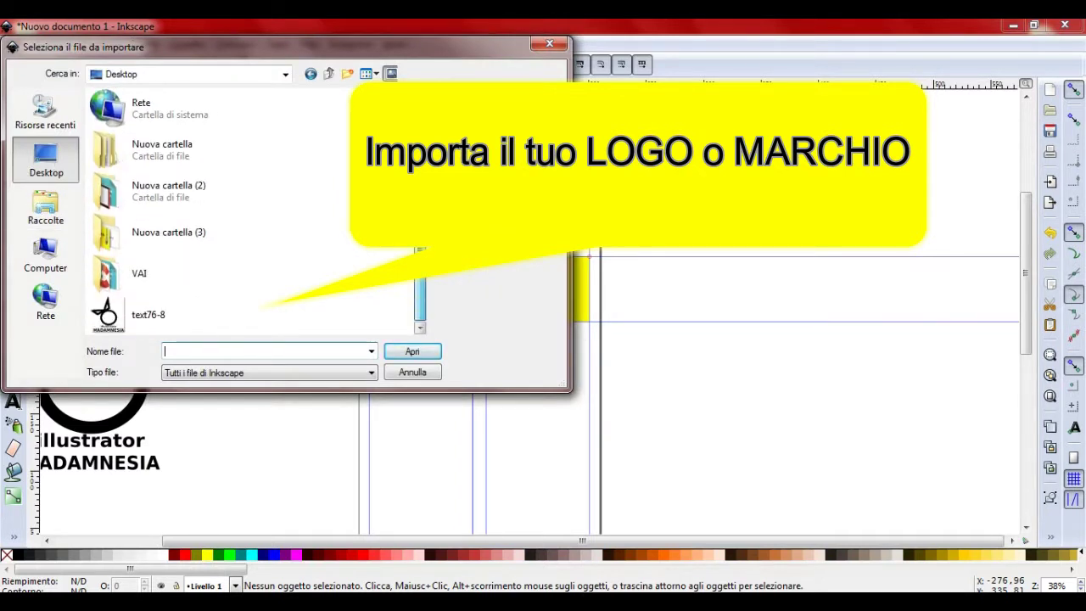
pyautogui.click(144, 319)
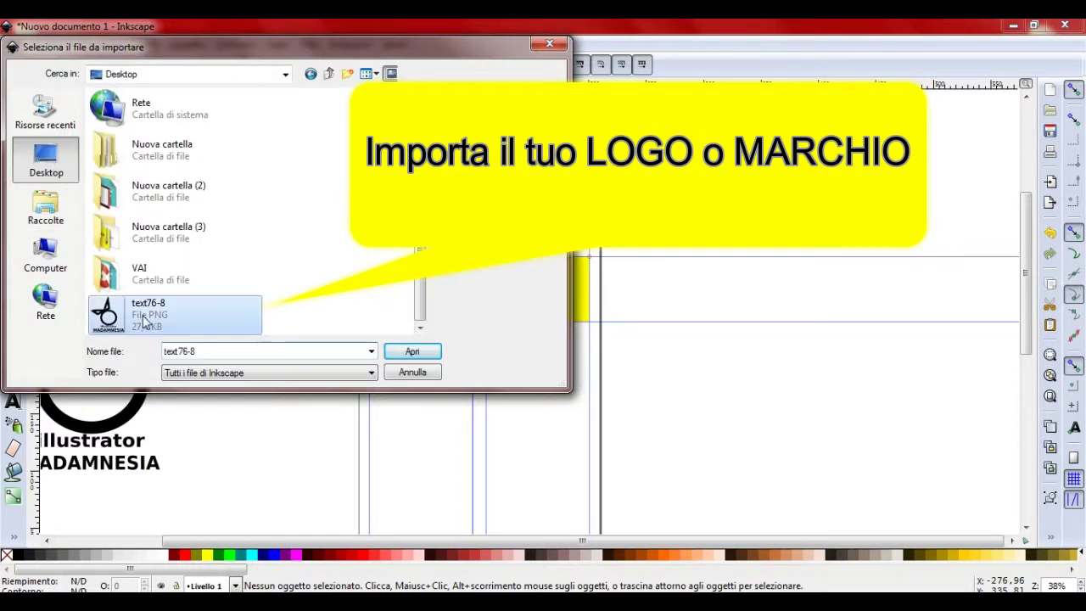
pyautogui.click(409, 351)
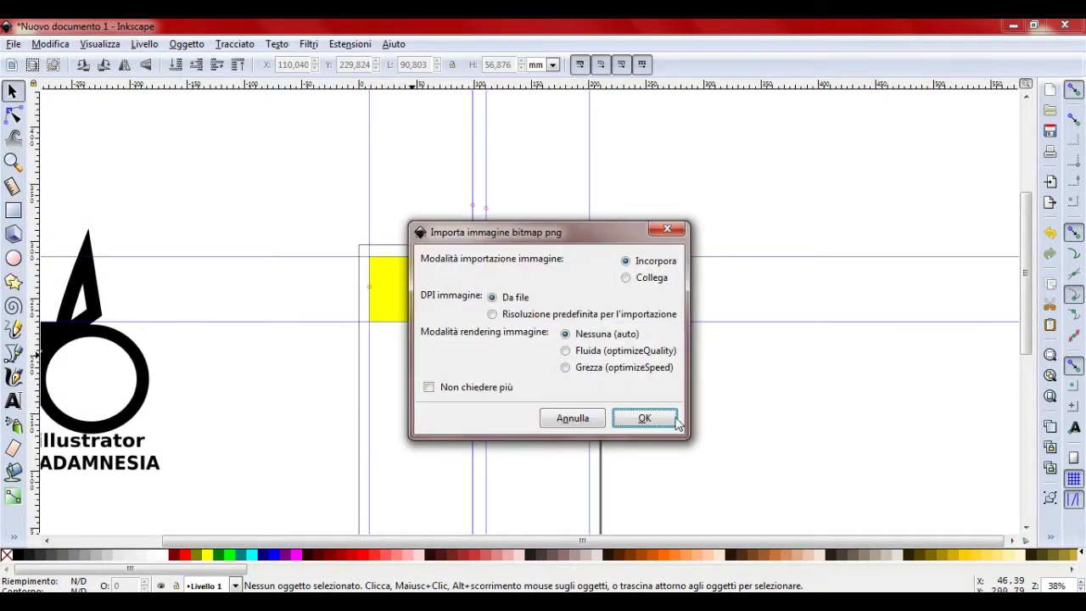
pyautogui.click(644, 418)
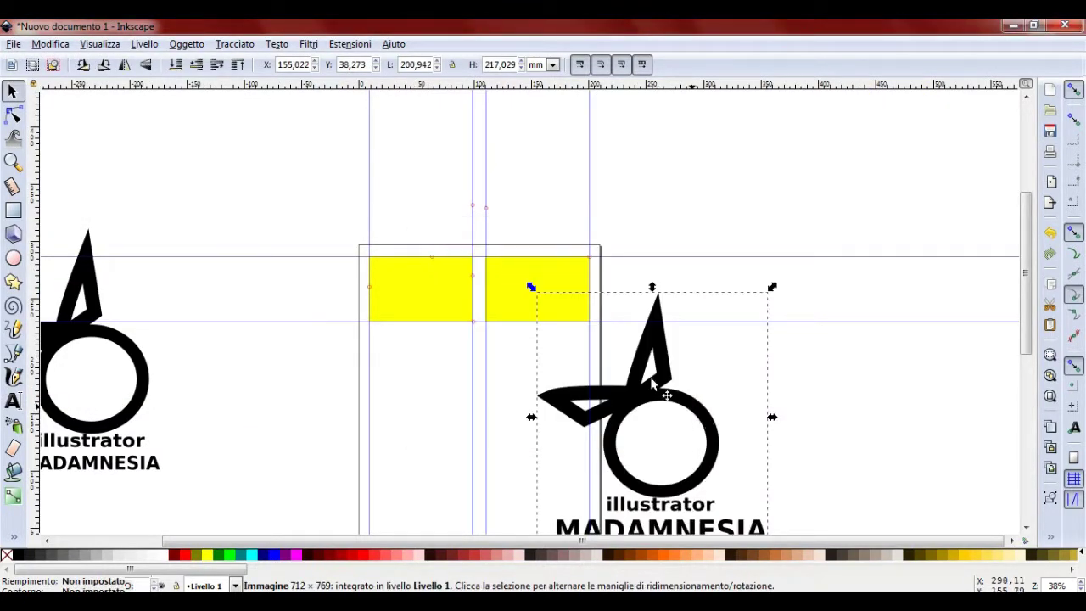
# - Move the imported bitmap logo above the vector logo and select it
pyautogui.moveTo(653, 384); pyautogui.dragTo(230, 127)
pyautogui.scroll(3, 280, 246)
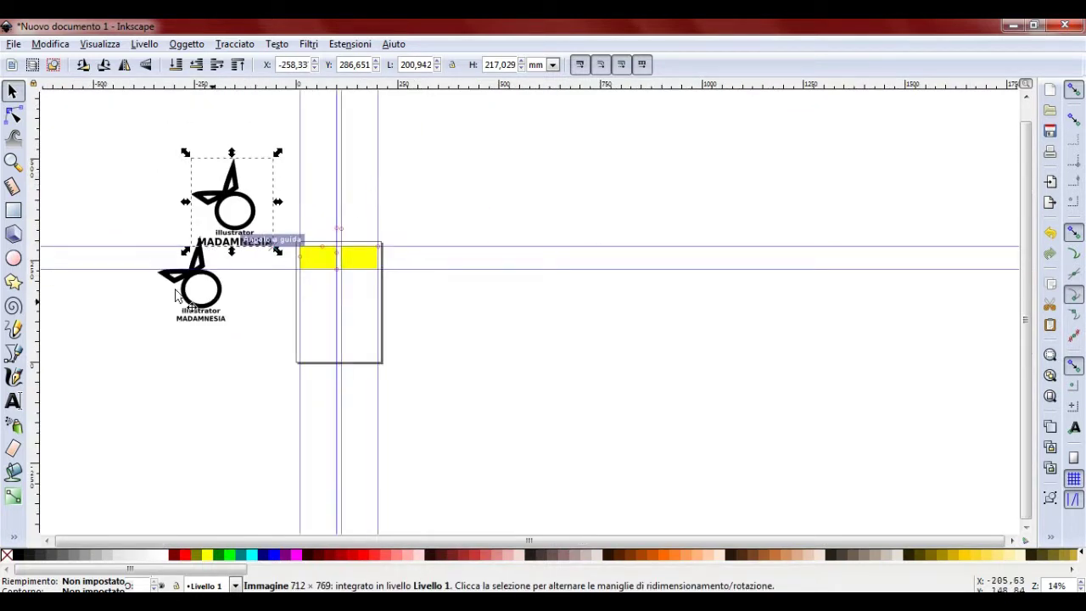
pyautogui.moveTo(243, 208); pyautogui.dragTo(239, 151)
pyautogui.moveTo(118, 212)
pyautogui.mouseDown()
pyautogui.moveTo(232, 321)
pyautogui.moveTo(623, 185)
pyautogui.mouseUp()
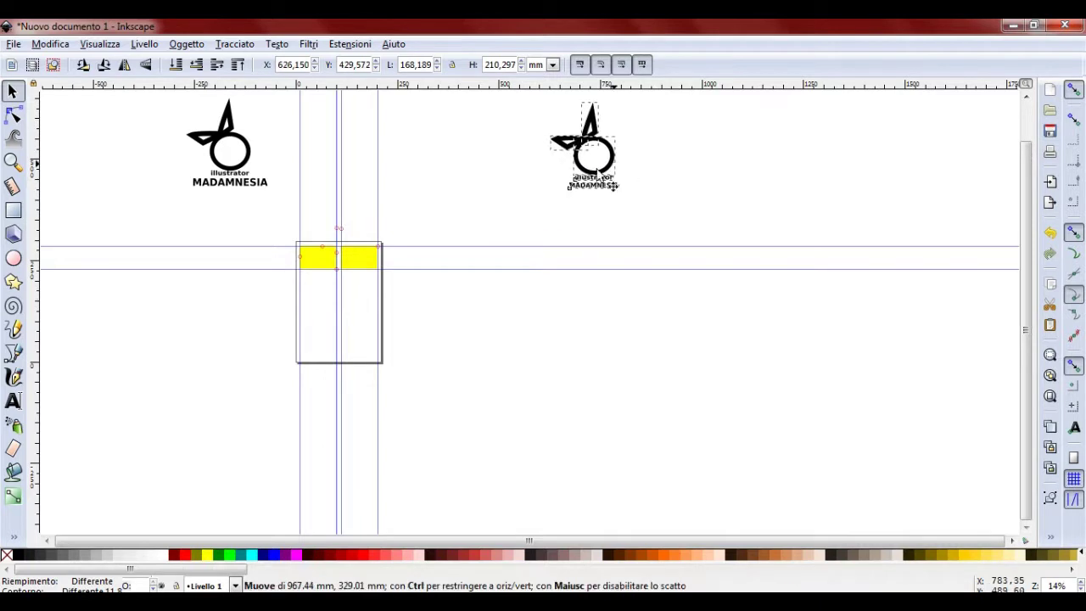
pyautogui.moveTo(150, 100); pyautogui.dragTo(328, 190)
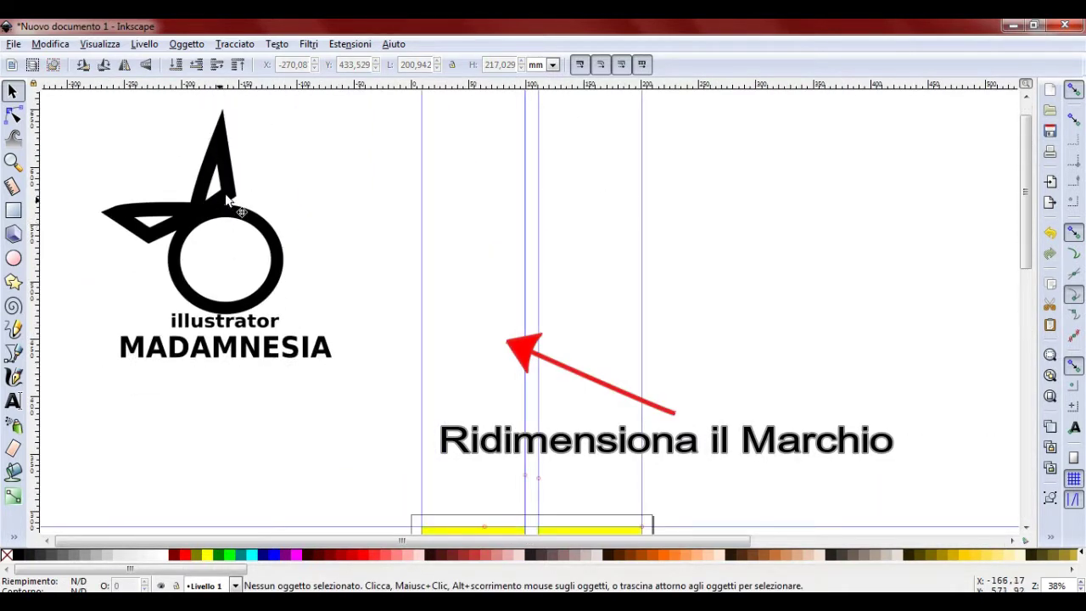
pyautogui.click(226, 233)
pyautogui.scroll(-5, 225, 342)
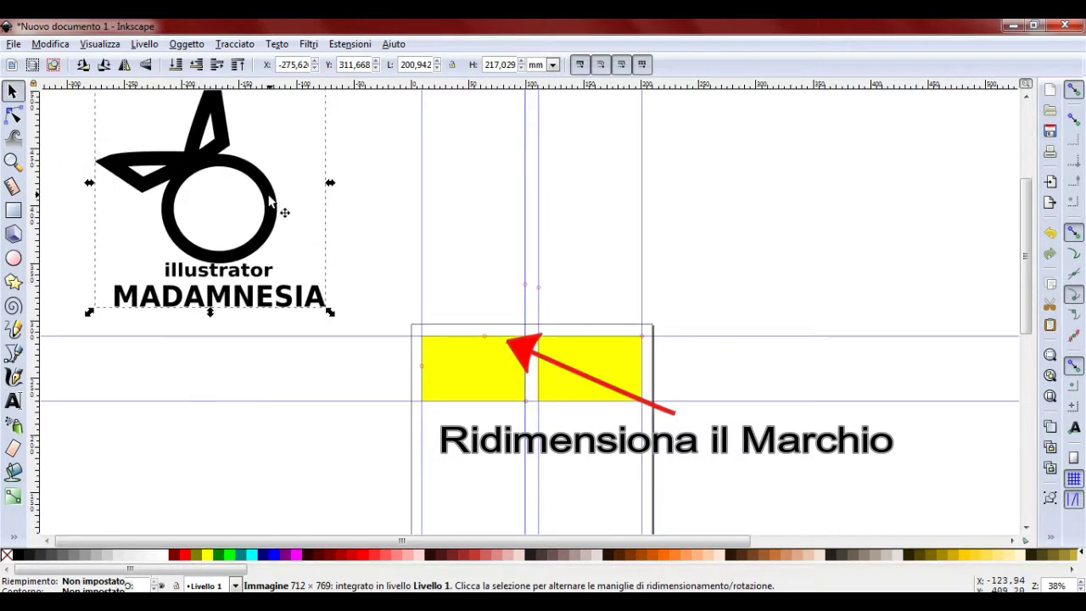
# - Scale the logo down to about 40% and fit it inside the left yellow card
pyautogui.moveTo(272, 204); pyautogui.dragTo(279, 333)
pyautogui.scroll(-3, 337, 331)
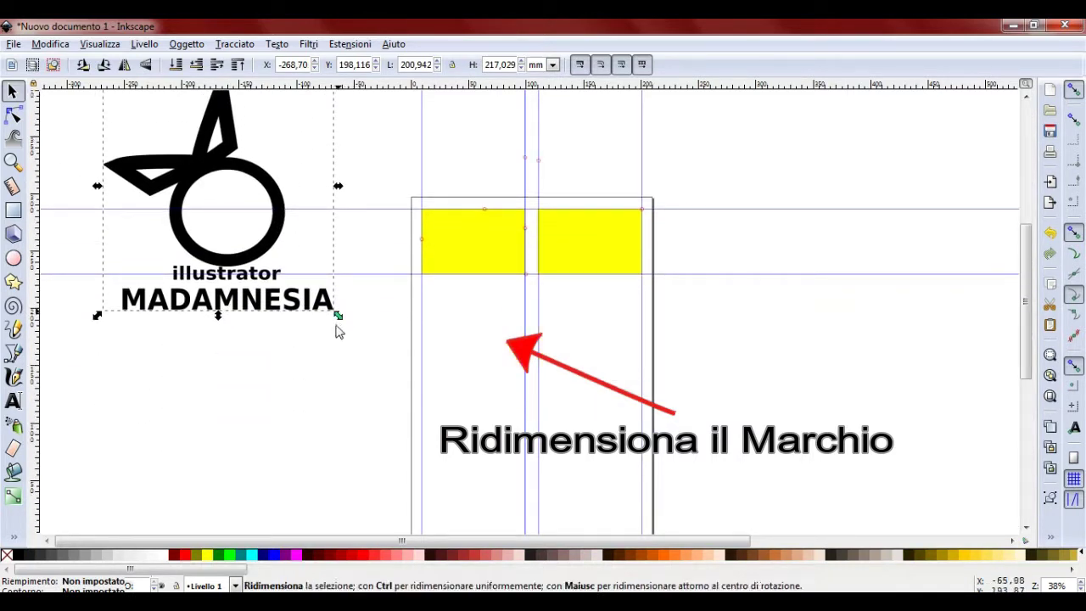
pyautogui.moveTo(337, 316); pyautogui.dragTo(184, 166)
pyautogui.moveTo(161, 127); pyautogui.dragTo(331, 202)
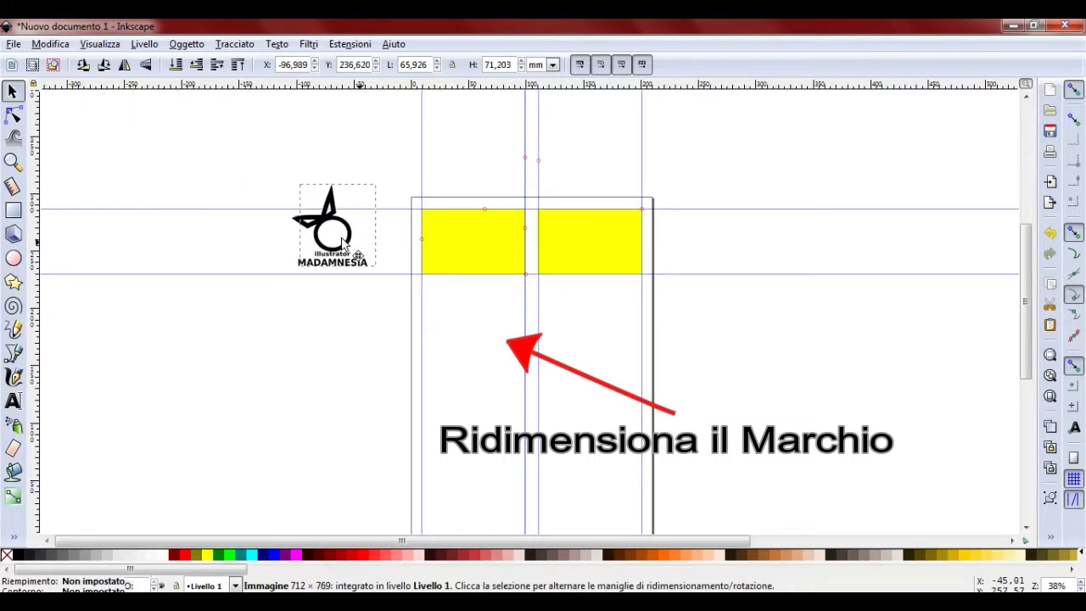
pyautogui.moveTo(353, 268)
pyautogui.mouseDown()
pyautogui.moveTo(337, 246)
pyautogui.moveTo(486, 280)
pyautogui.moveTo(490, 266)
pyautogui.mouseUp()
pyautogui.scroll(1, 489, 265)
pyautogui.scroll(3, 490, 266)
pyautogui.moveTo(547, 319); pyautogui.dragTo(462, 227)
pyautogui.scroll(3, 430, 288)
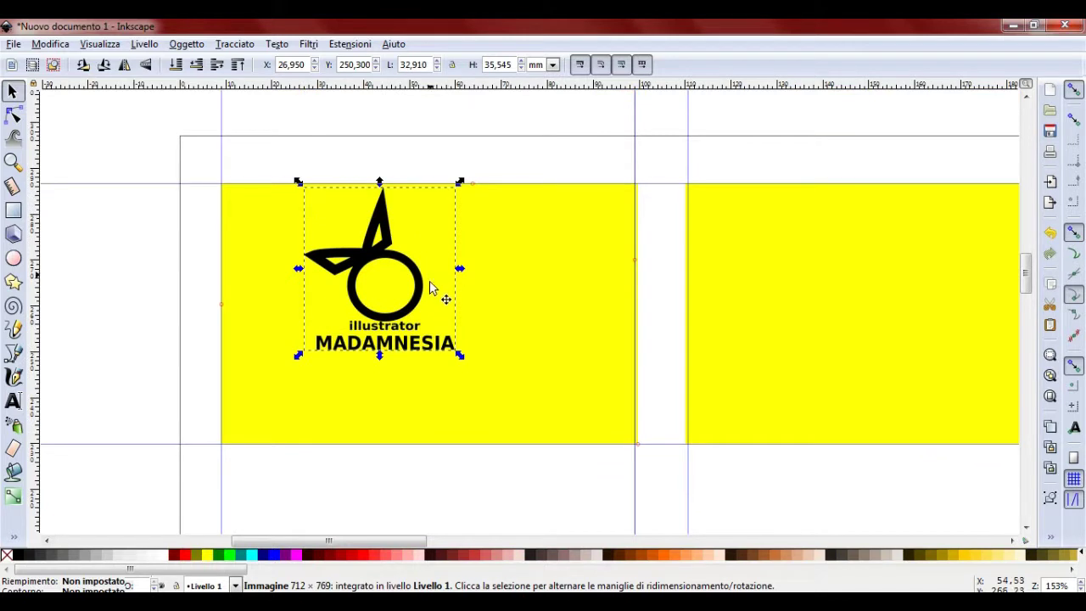
# - Fine-tune the logo's X/Y position so it sits near the centre of the card
pyautogui.click(430, 297)
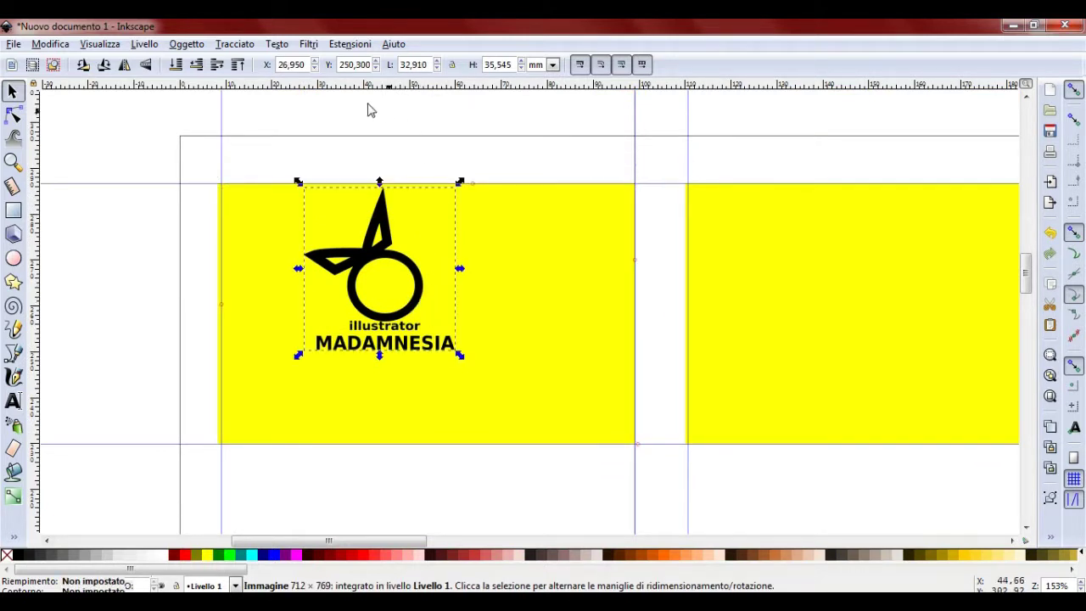
pyautogui.click(315, 68)
pyautogui.click(315, 68)
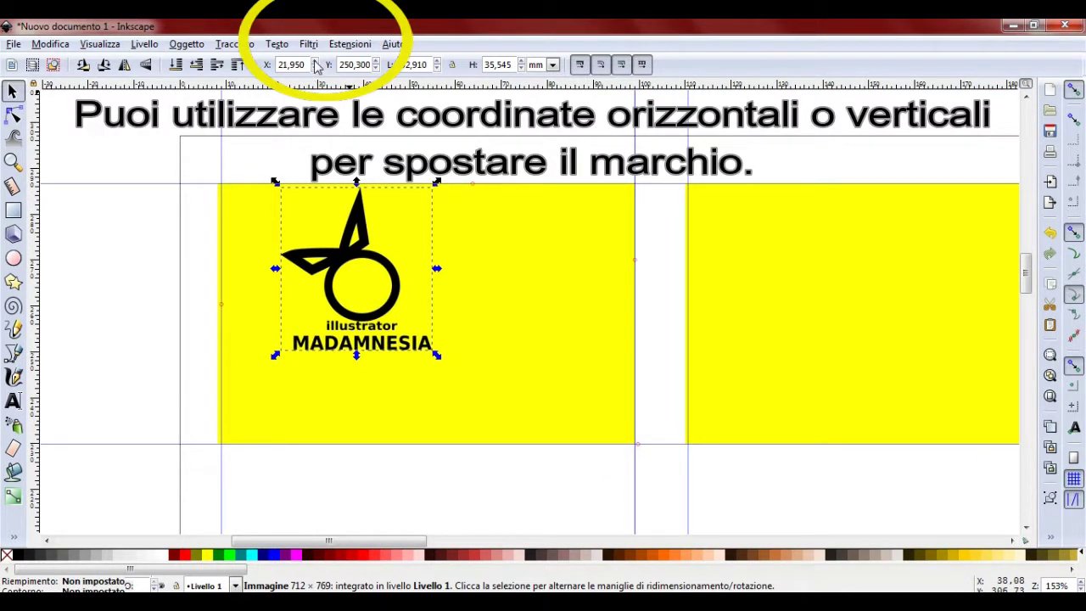
pyautogui.click(315, 62)
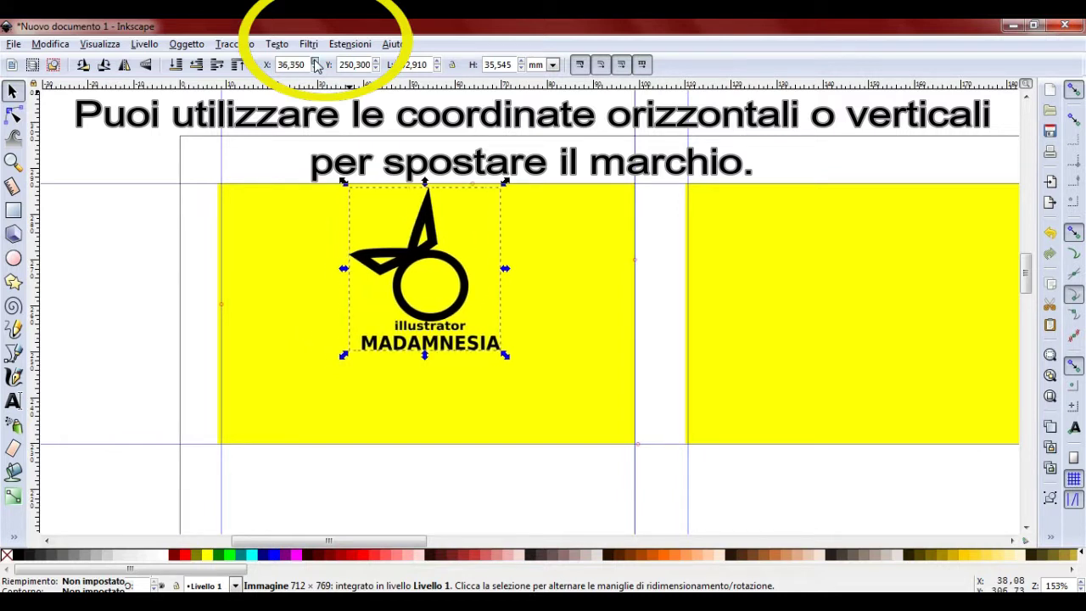
pyautogui.click(314, 70)
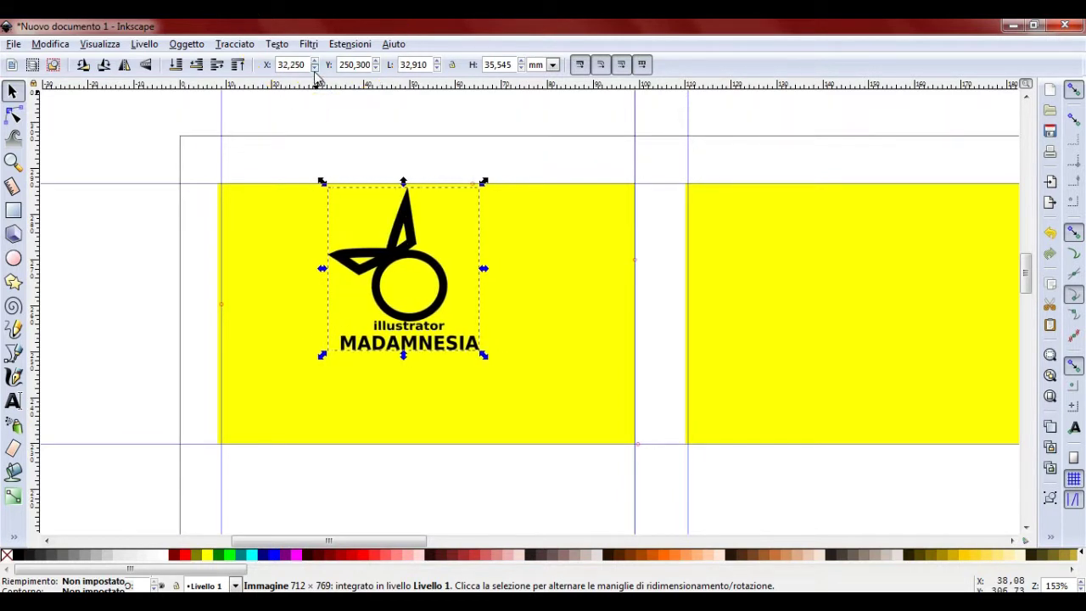
pyautogui.click(376, 68)
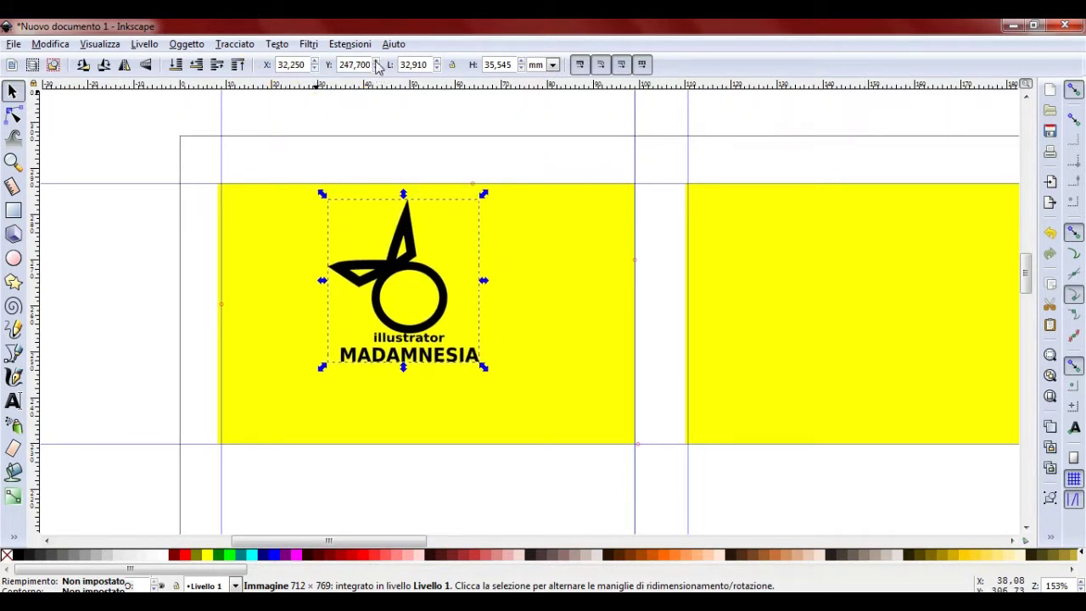
pyautogui.click(376, 62)
pyautogui.click(315, 69)
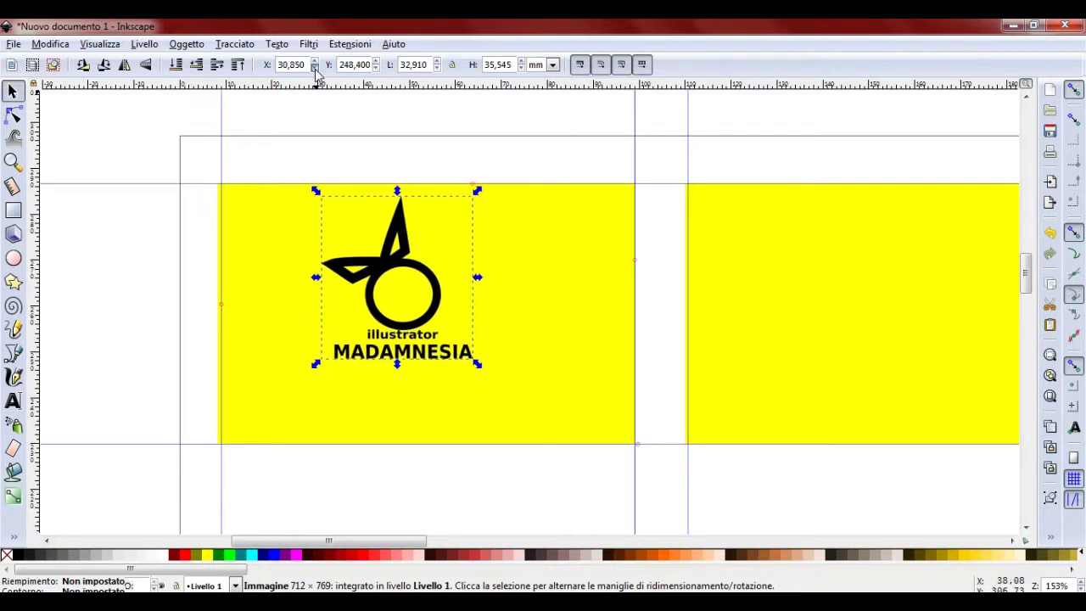
pyautogui.click(415, 153)
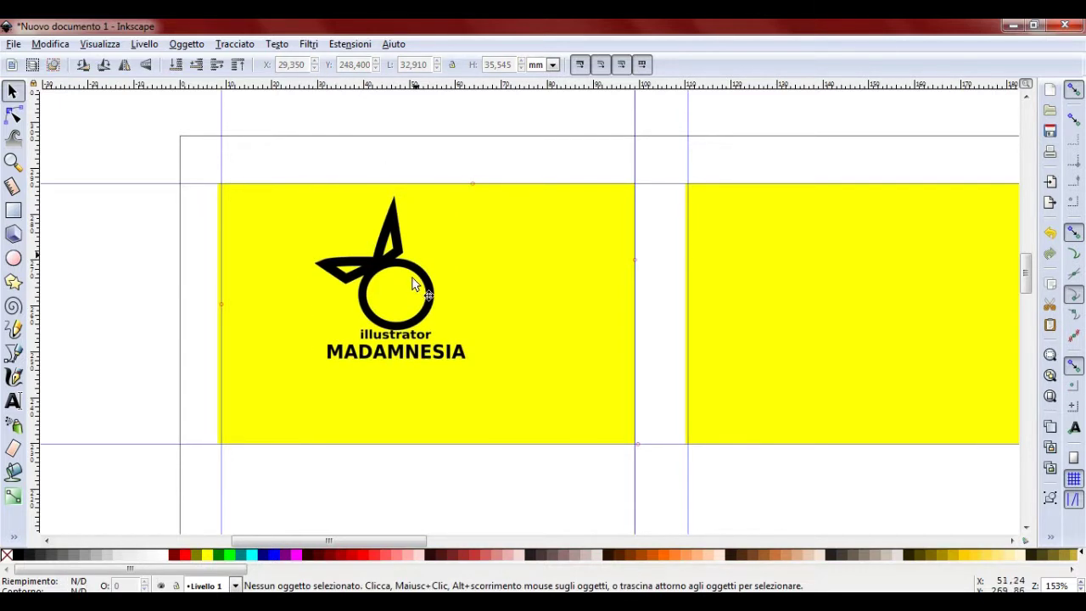
pyautogui.moveTo(418, 278); pyautogui.dragTo(461, 287)
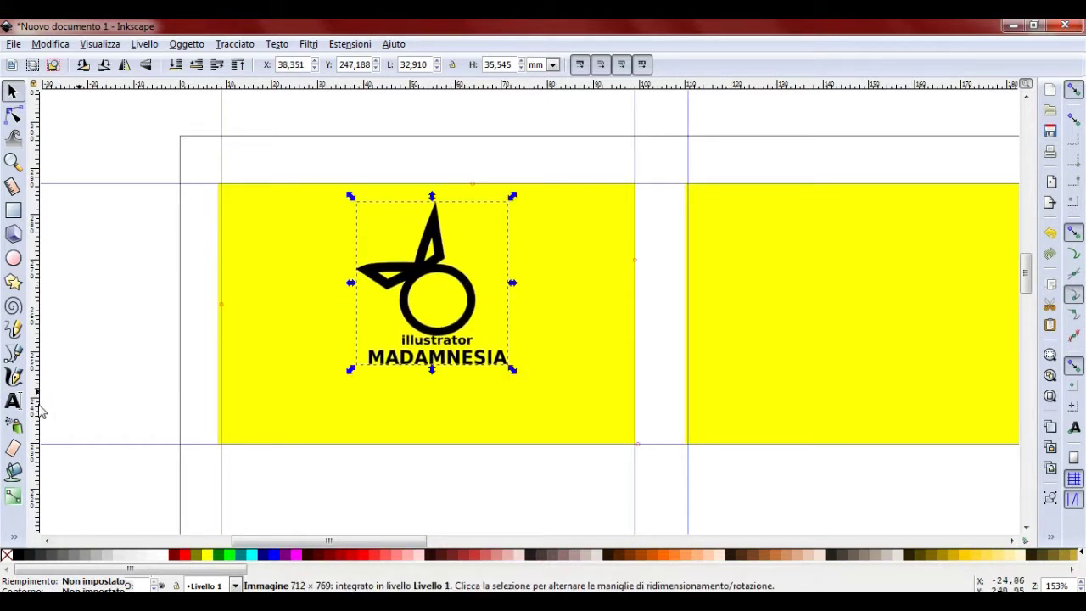
# - Snap the yellow card rectangle's left edge to the vertical guide
pyautogui.click(14, 354)
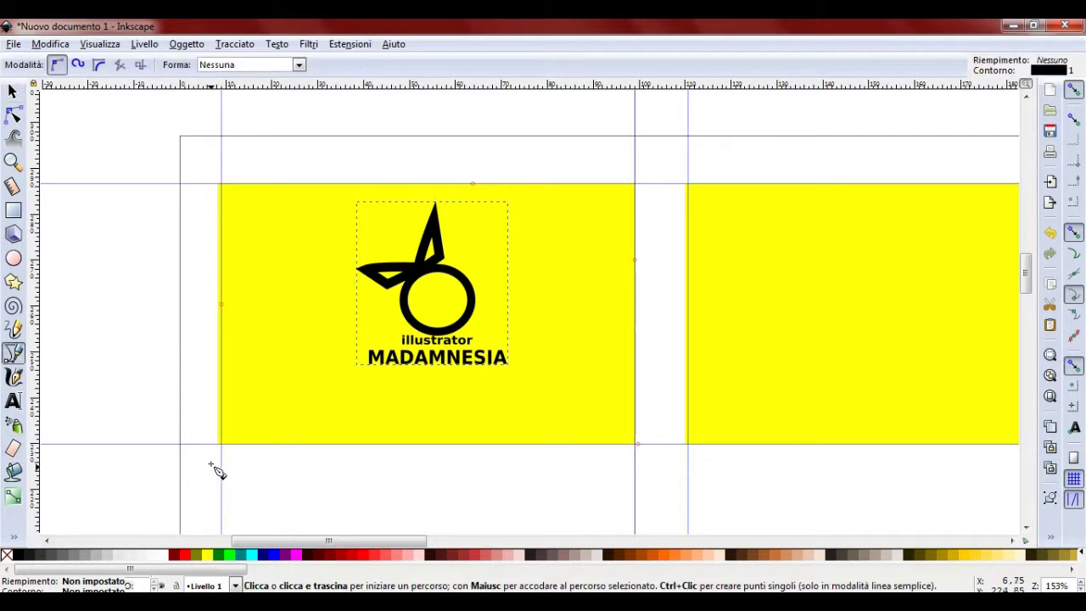
pyautogui.click(13, 91)
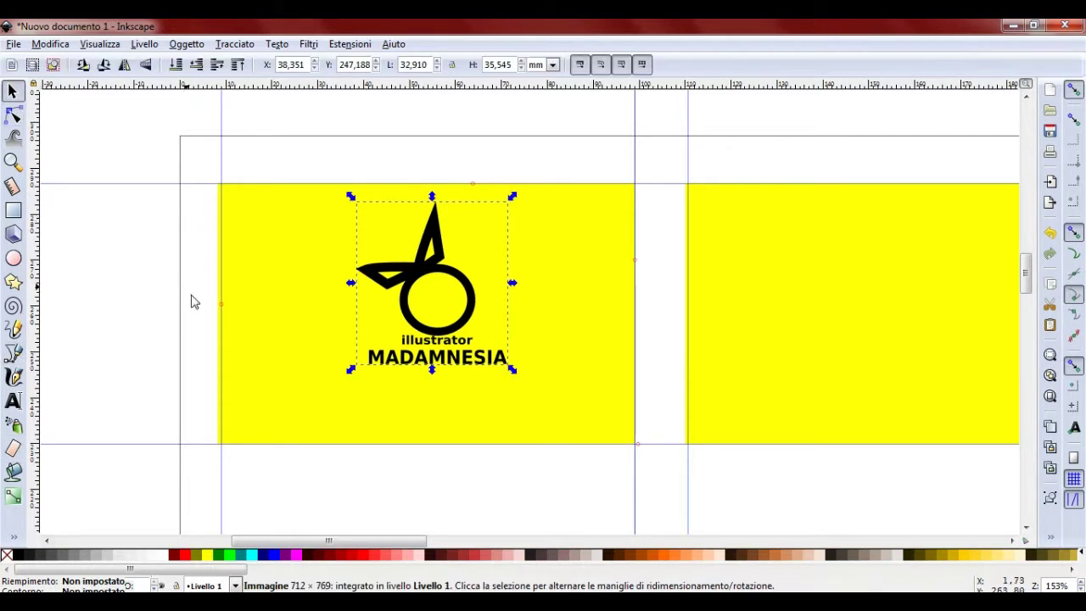
pyautogui.click(245, 307)
pyautogui.moveTo(213, 312); pyautogui.dragTo(222, 320)
pyautogui.click(784, 116)
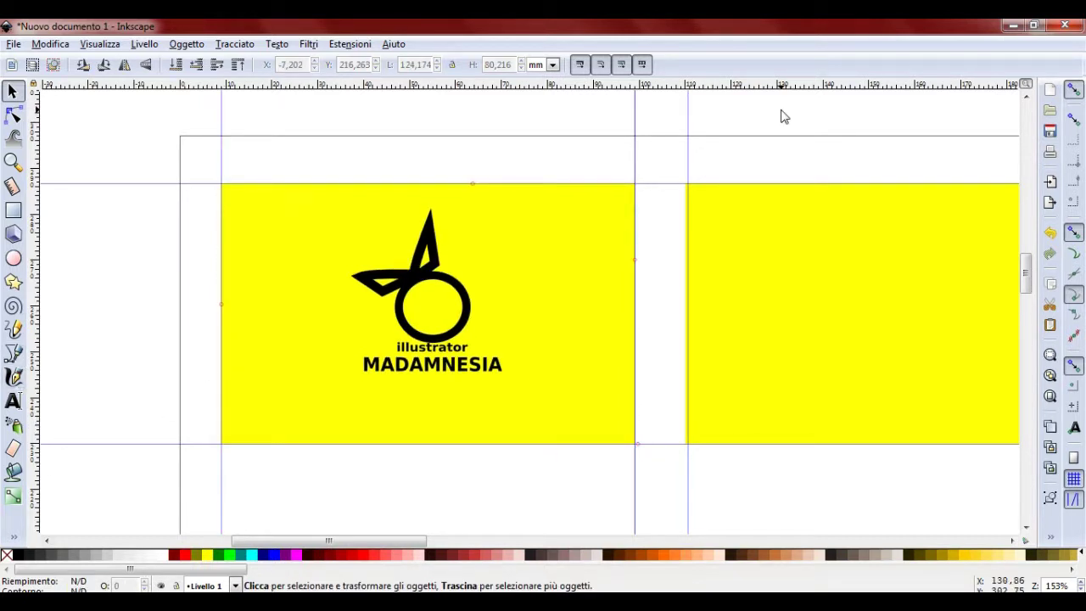
pyautogui.scroll(-2, 775, 186)
pyautogui.scroll(-2, 638, 305)
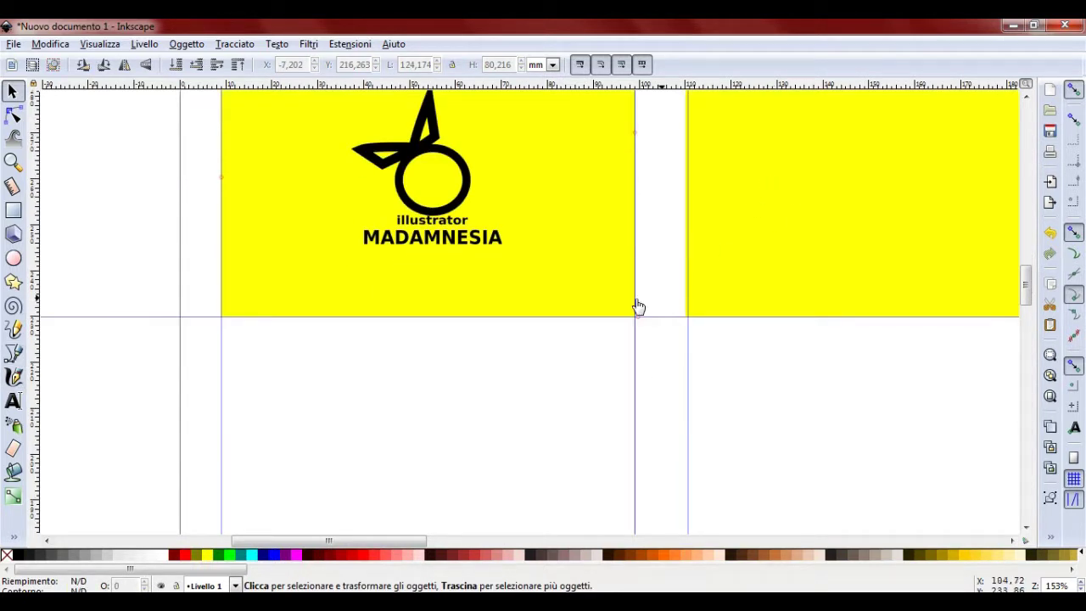
# - Draw a small black dot in the card's lower-left and duplicate it just below
pyautogui.click(15, 259)
pyautogui.moveTo(140, 270); pyautogui.dragTo(124, 258)
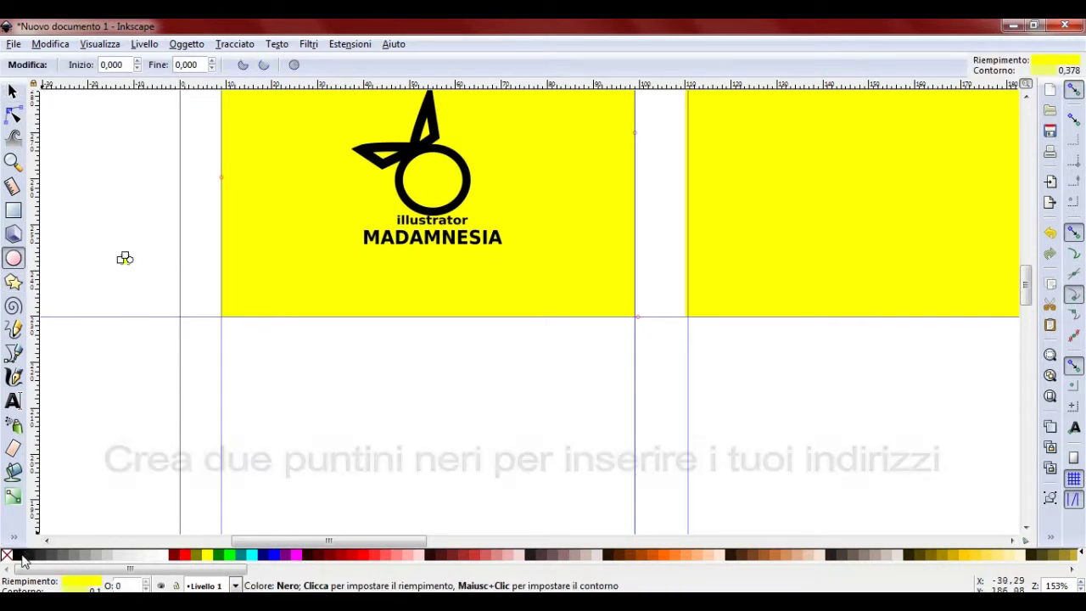
pyautogui.click(19, 554)
pyautogui.click(21, 95)
pyautogui.moveTo(126, 261); pyautogui.dragTo(247, 276)
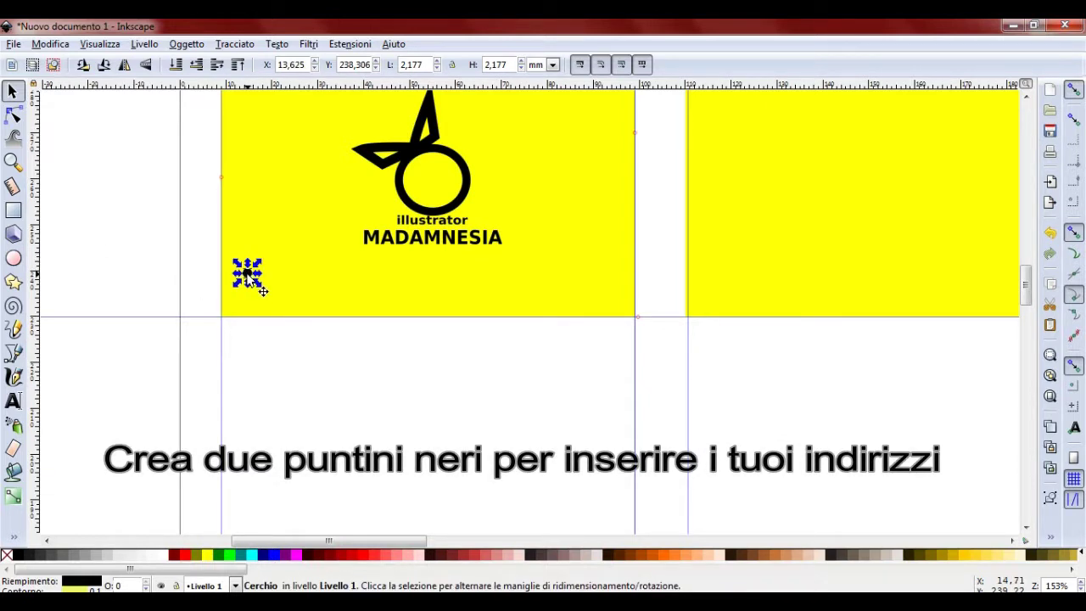
pyautogui.rightClick(246, 275)
pyautogui.click(285, 381)
pyautogui.moveTo(252, 295); pyautogui.dragTo(250, 300)
# - Type 'Via............' beside the upper dot and set it in sans-serif Bold
pyautogui.click(129, 226)
pyautogui.click(13, 403)
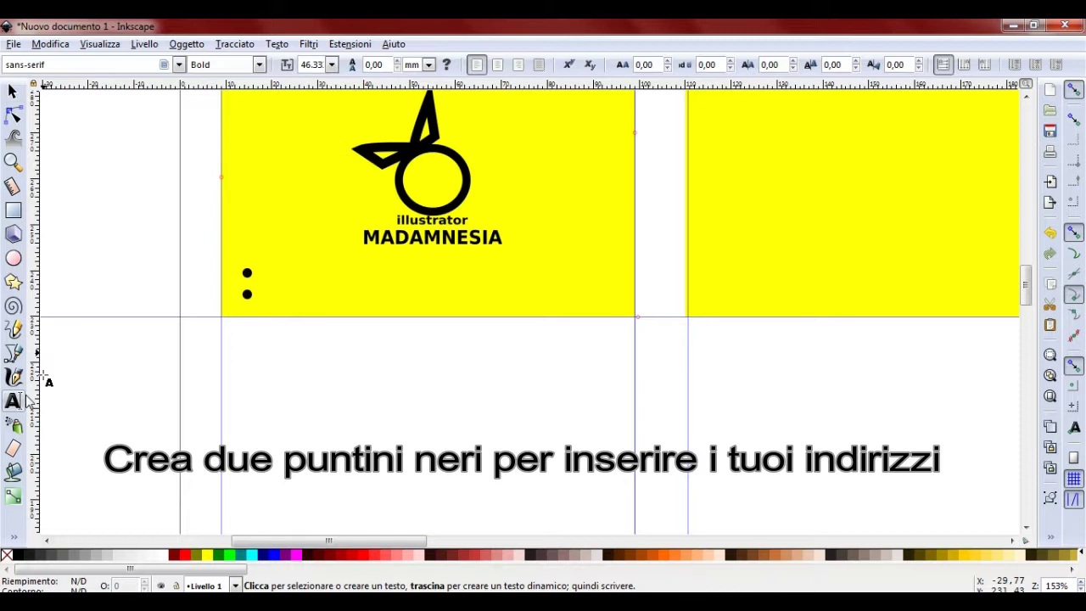
pyautogui.click(258, 272)
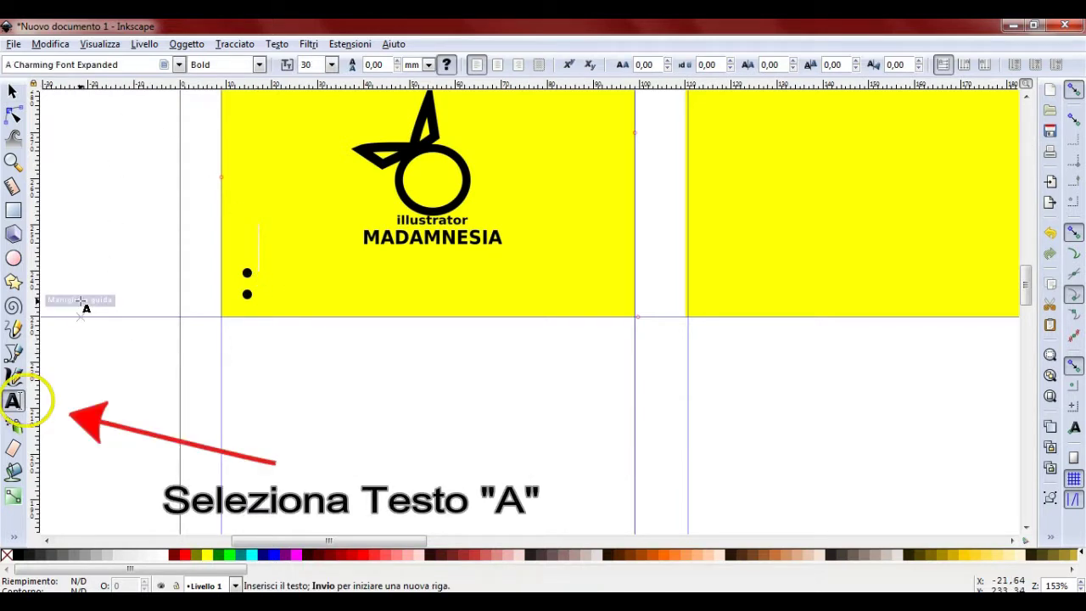
pyautogui.write('Via.....................')
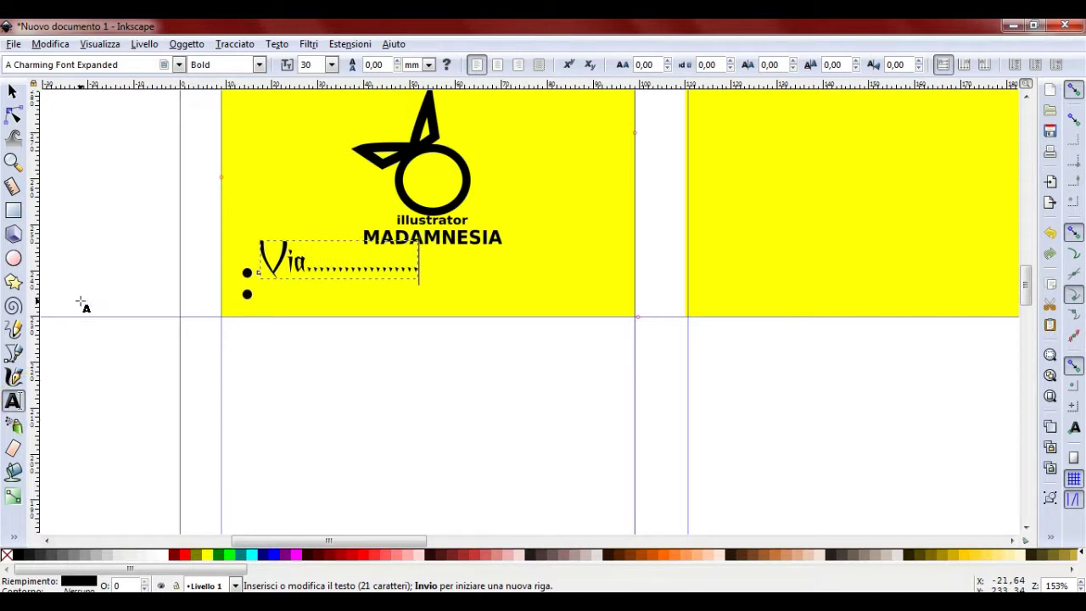
pyautogui.click(180, 66)
pyautogui.scroll(-5, 91, 356)
pyautogui.scroll(-5, 92, 357)
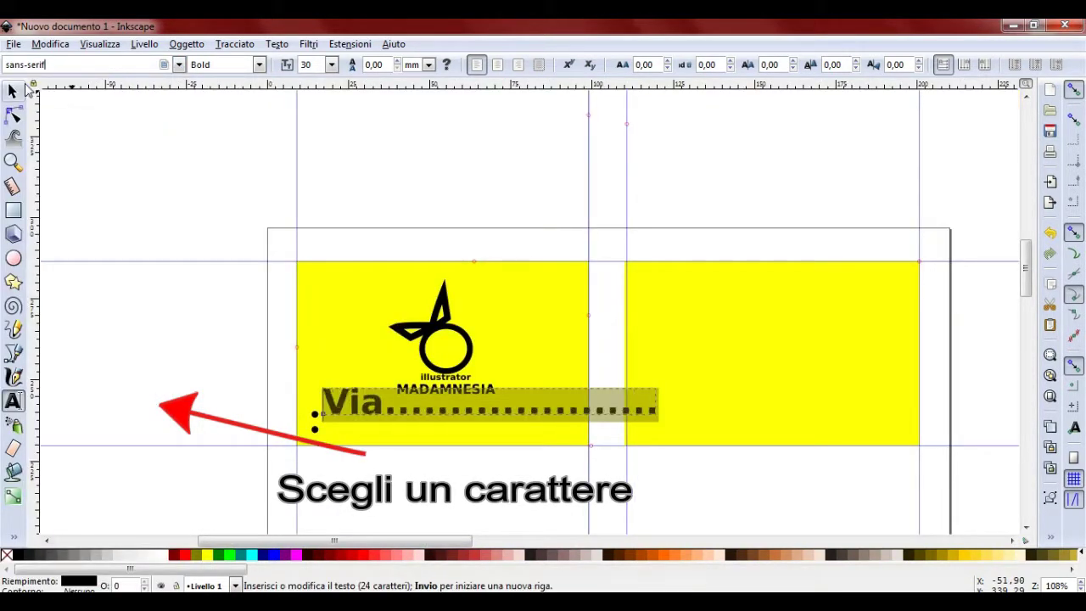
# - Scale the Via text down to about 69% and narrow it to fit the card
pyautogui.click(12, 93)
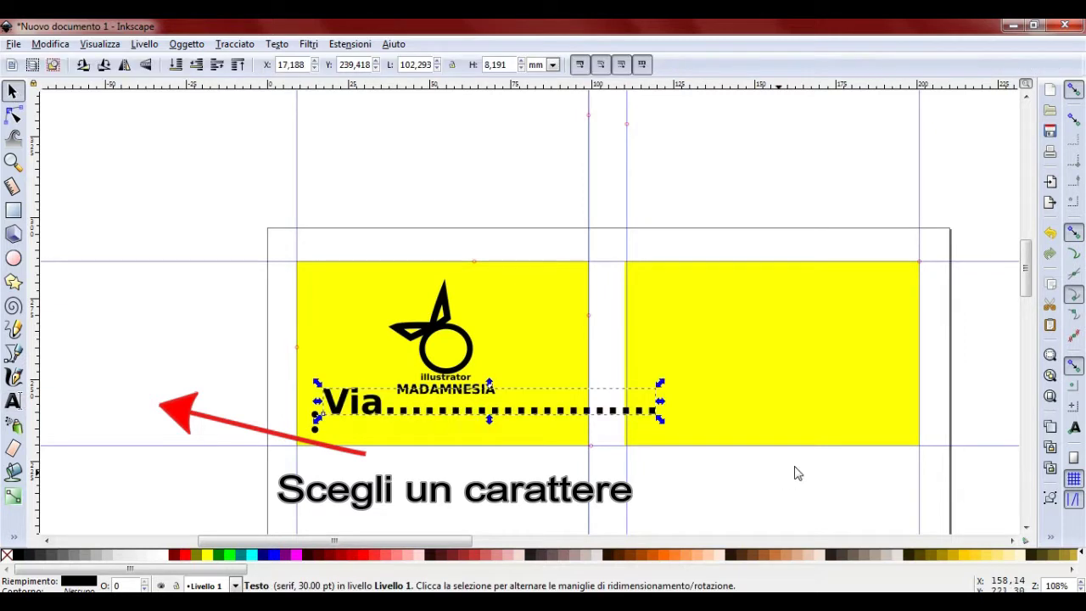
pyautogui.moveTo(660, 422); pyautogui.dragTo(504, 404)
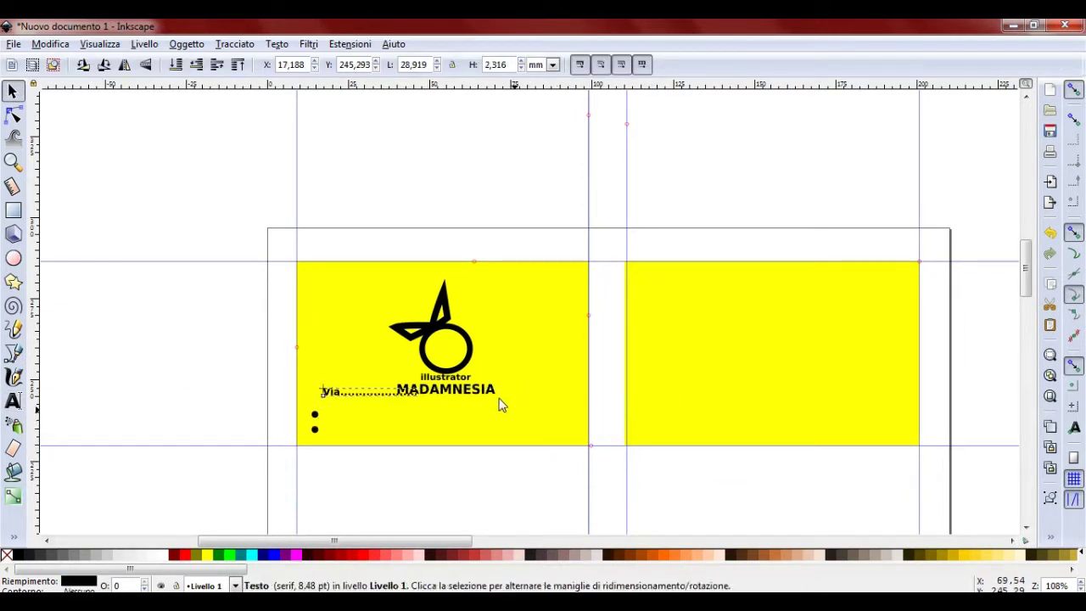
pyautogui.click(352, 398)
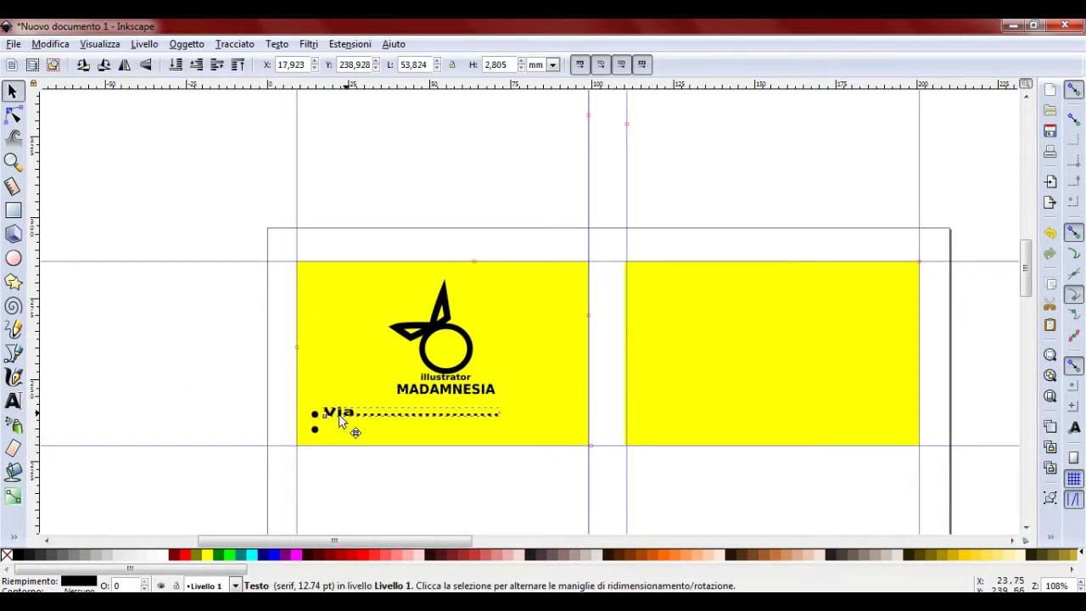
pyautogui.moveTo(346, 405); pyautogui.dragTo(343, 425)
pyautogui.scroll(2, 368, 455)
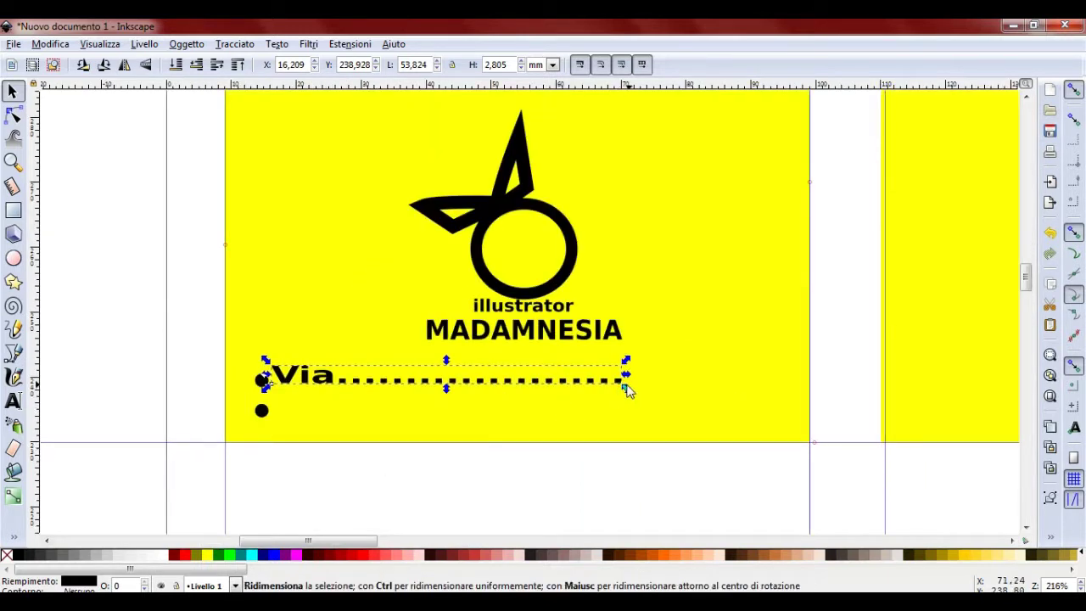
pyautogui.moveTo(625, 378); pyautogui.dragTo(465, 397)
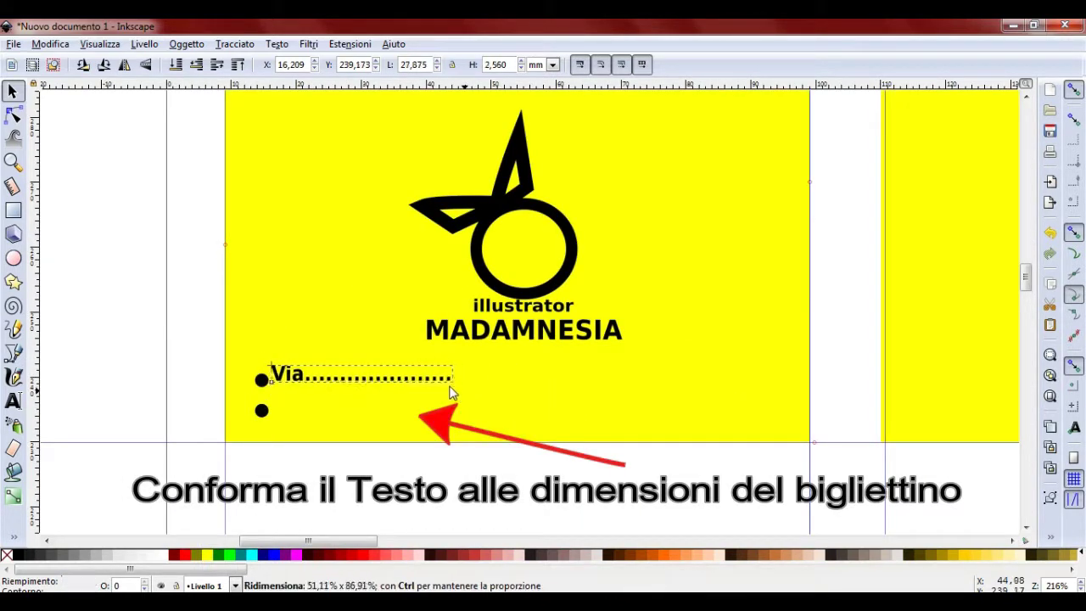
pyautogui.moveTo(465, 397); pyautogui.dragTo(433, 385)
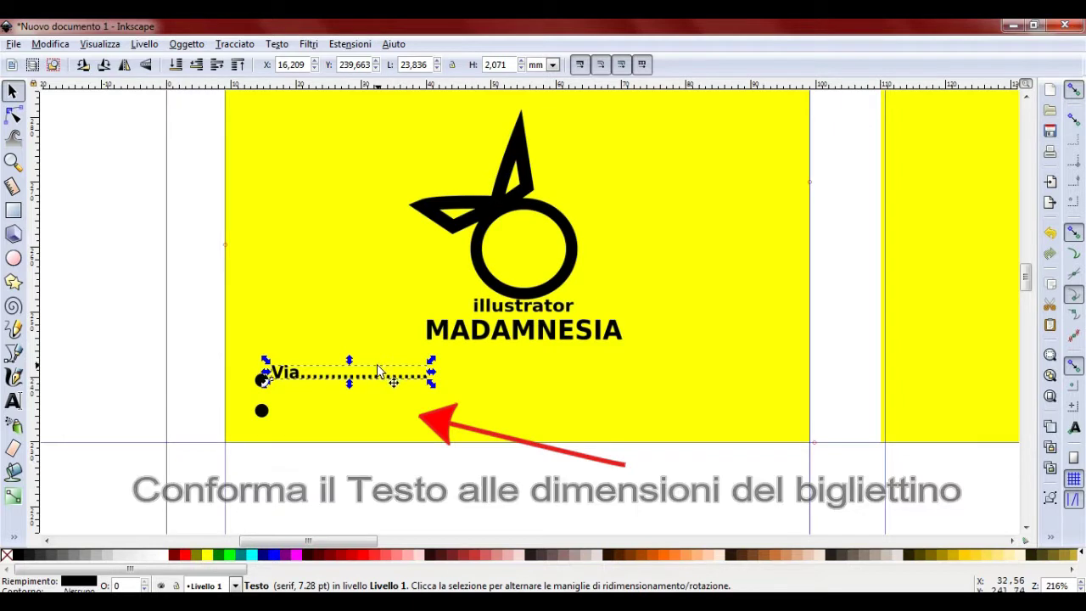
# - Reselect the Via line and nudge it into line beside the upper bullet dot
pyautogui.click(380, 381)
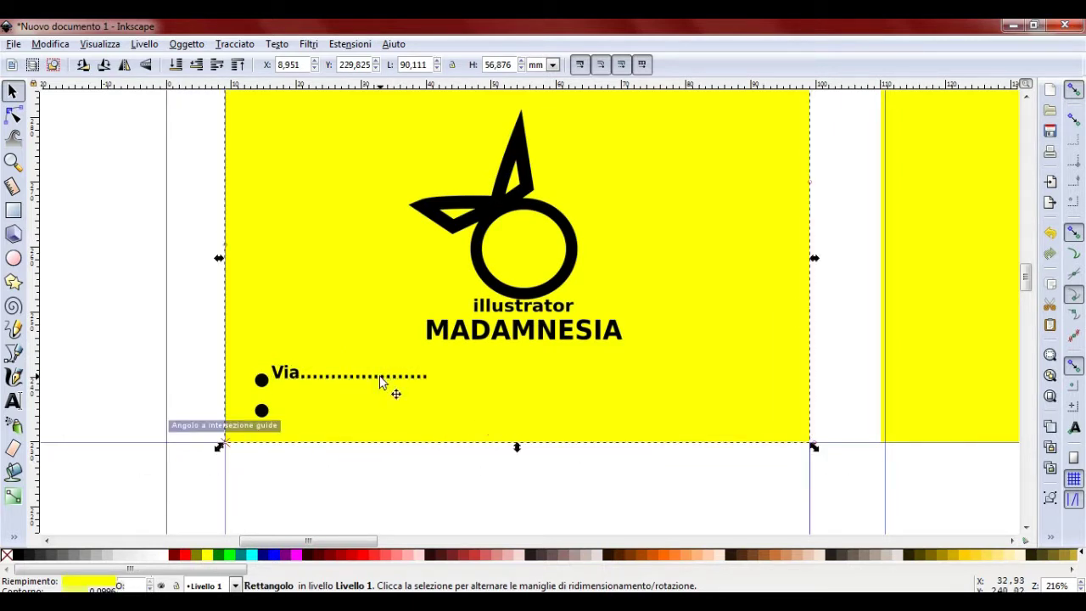
pyautogui.click(289, 381)
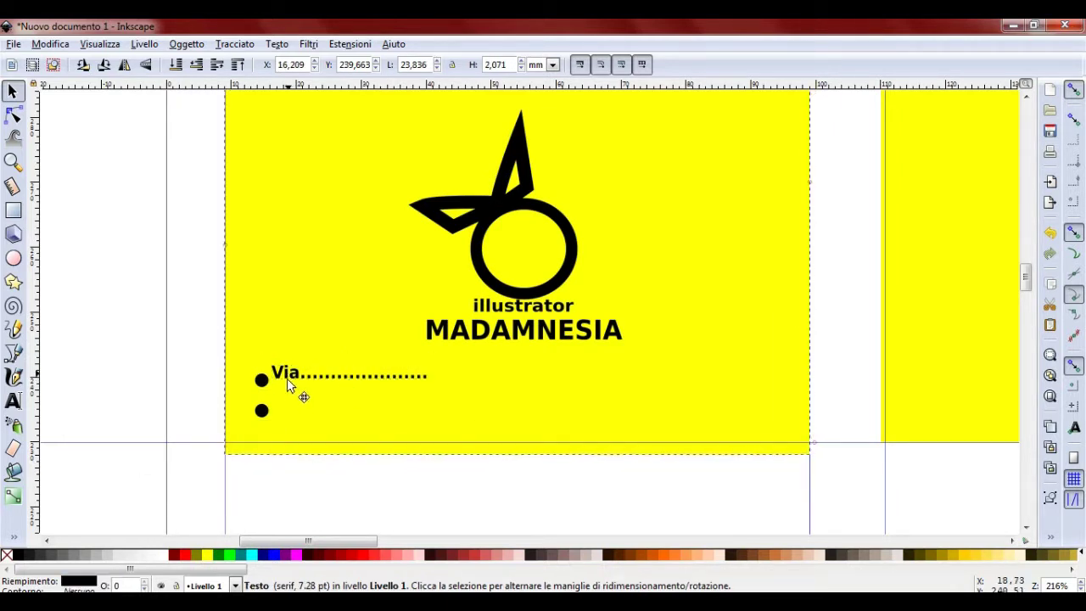
pyautogui.click(299, 388)
pyautogui.keyDown('ctrl'); pyautogui.scroll(1, 297, 410); pyautogui.keyUp('ctrl')
pyautogui.scroll(1, 297, 410)
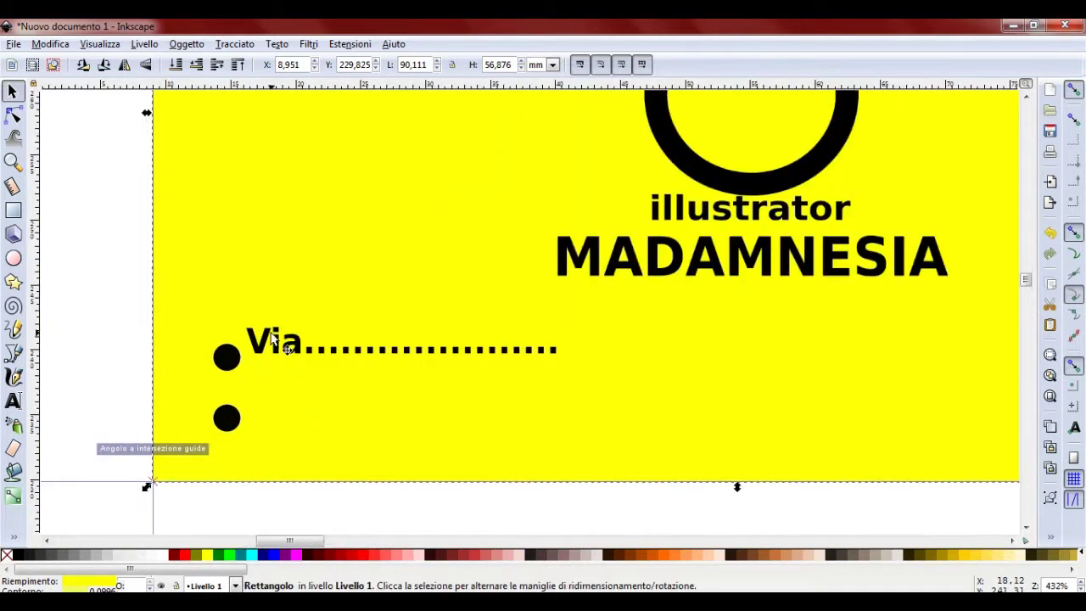
pyautogui.click(287, 363)
pyautogui.moveTo(274, 364); pyautogui.dragTo(280, 365)
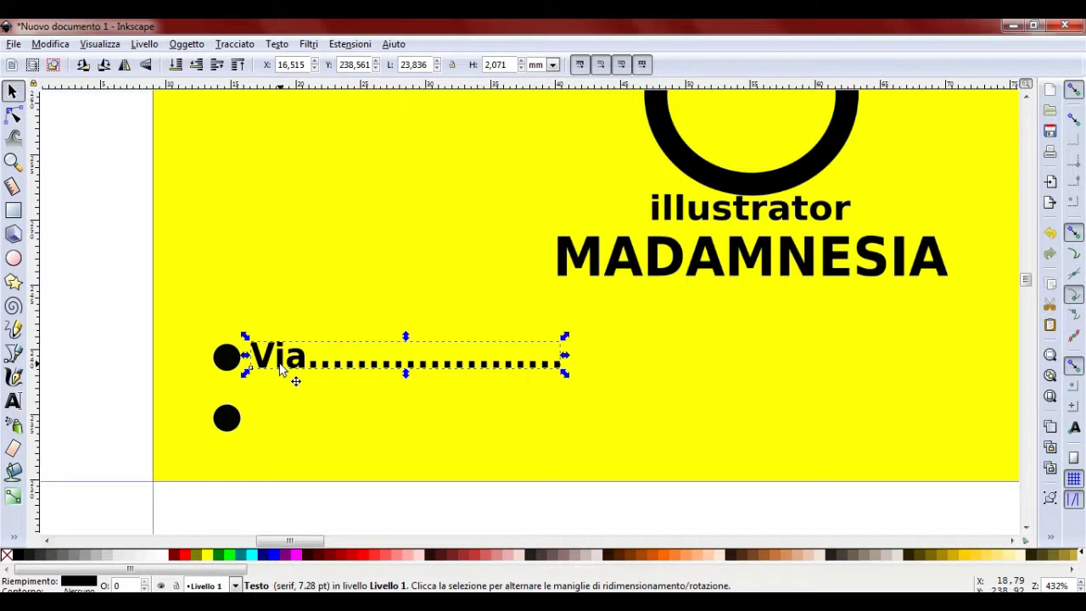
pyautogui.rightClick(299, 365)
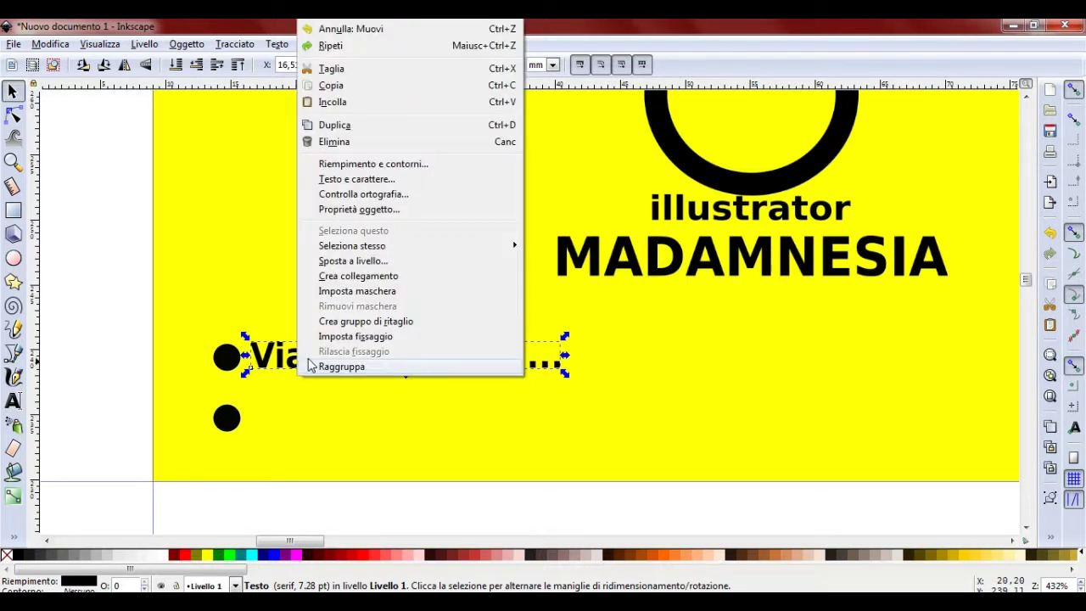
pyautogui.click(356, 127)
pyautogui.moveTo(304, 363); pyautogui.dragTo(305, 427)
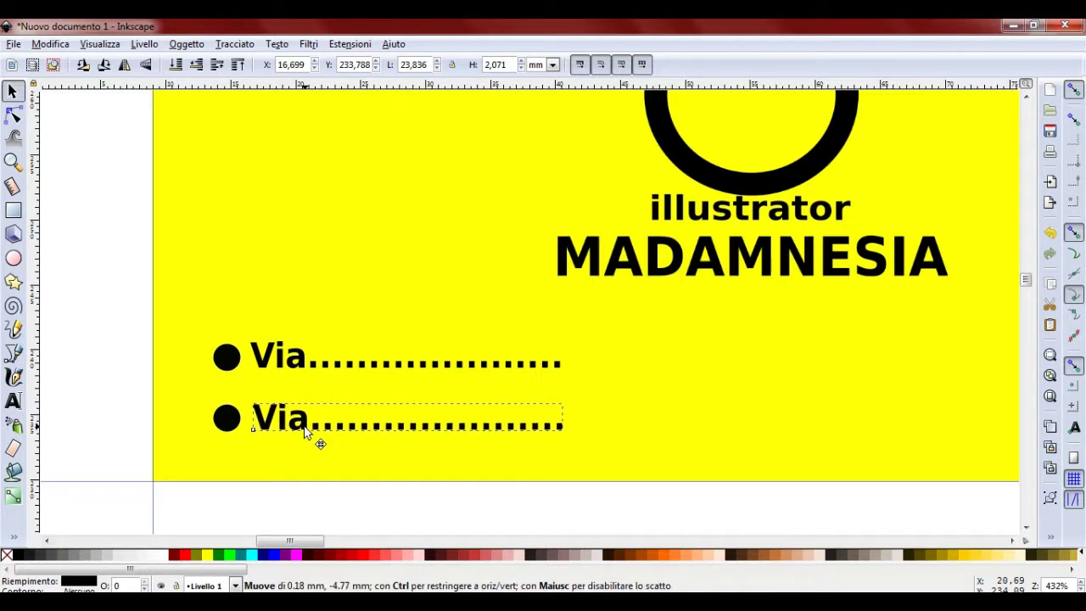
pyautogui.moveTo(305, 430); pyautogui.dragTo(302, 431)
pyautogui.doubleClick(302, 431)
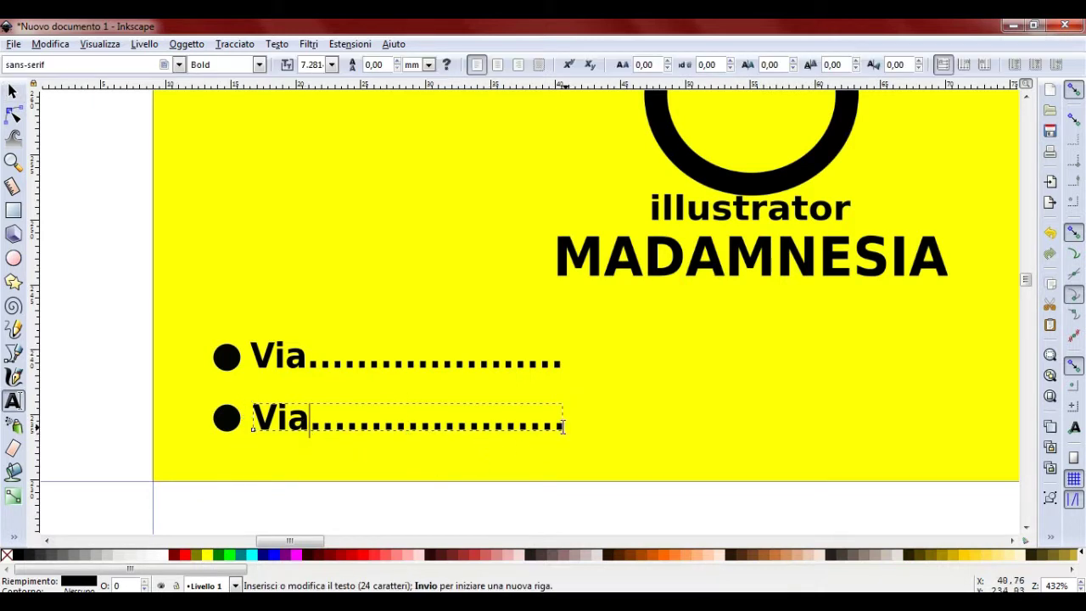
pyautogui.moveTo(563, 427); pyautogui.dragTo(253, 424)
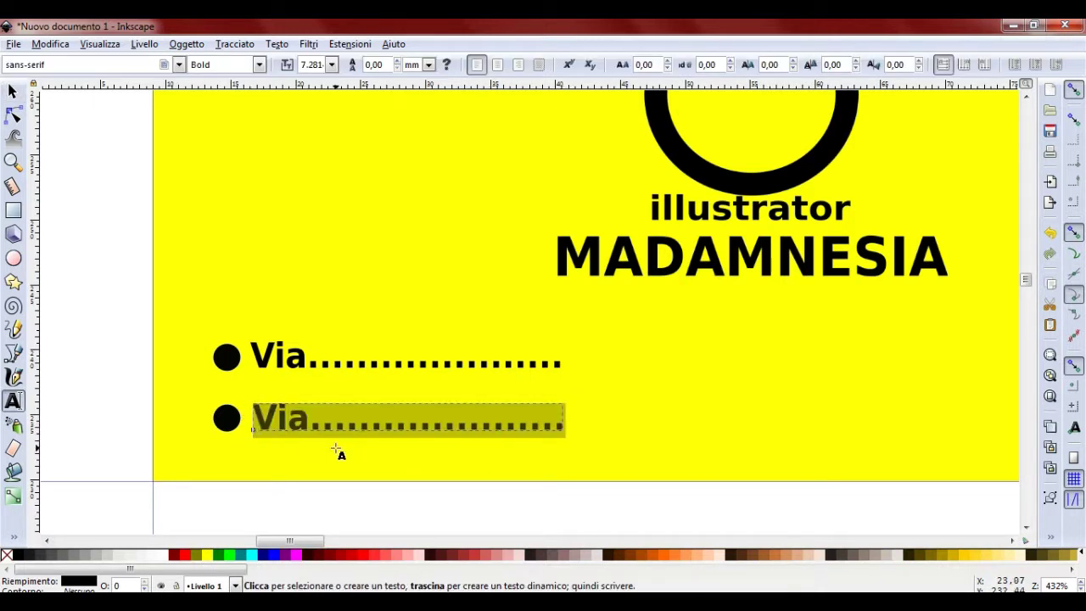
pyautogui.write('www.mada')
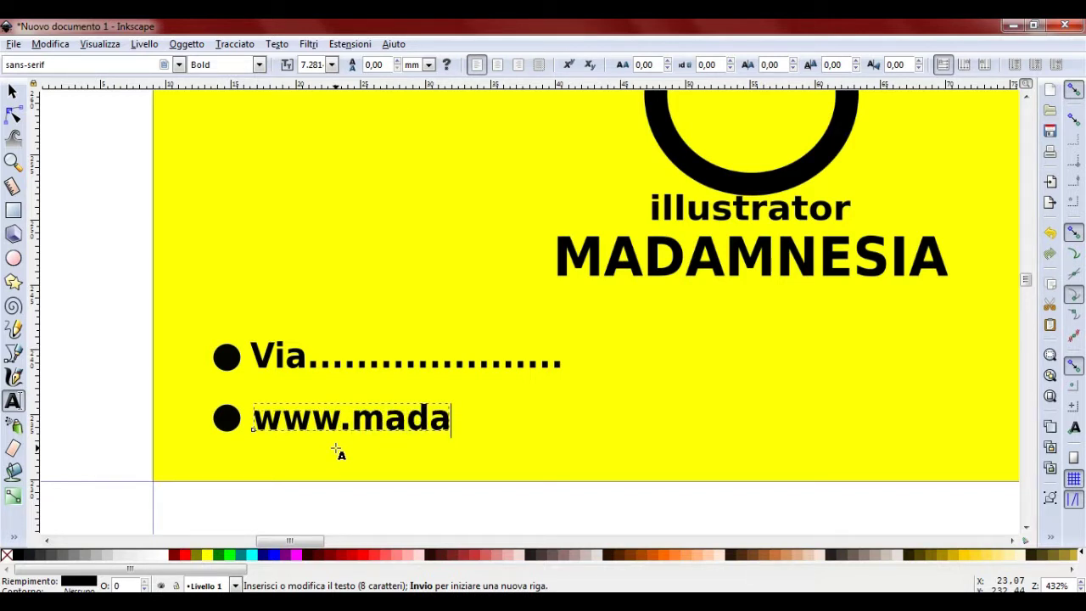
pyautogui.write('mnesia')
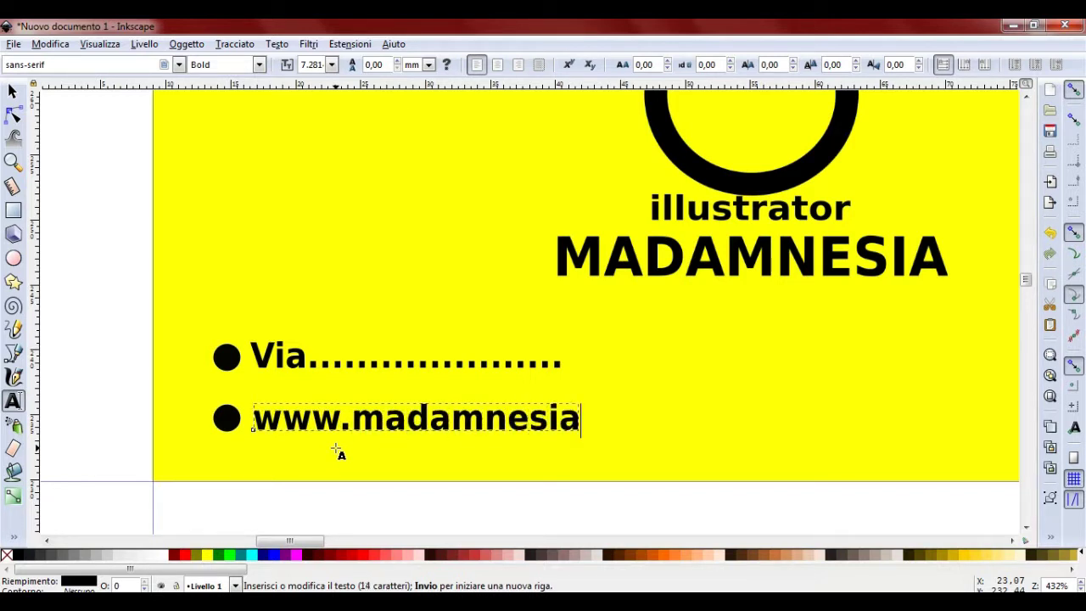
pyautogui.write('.it')
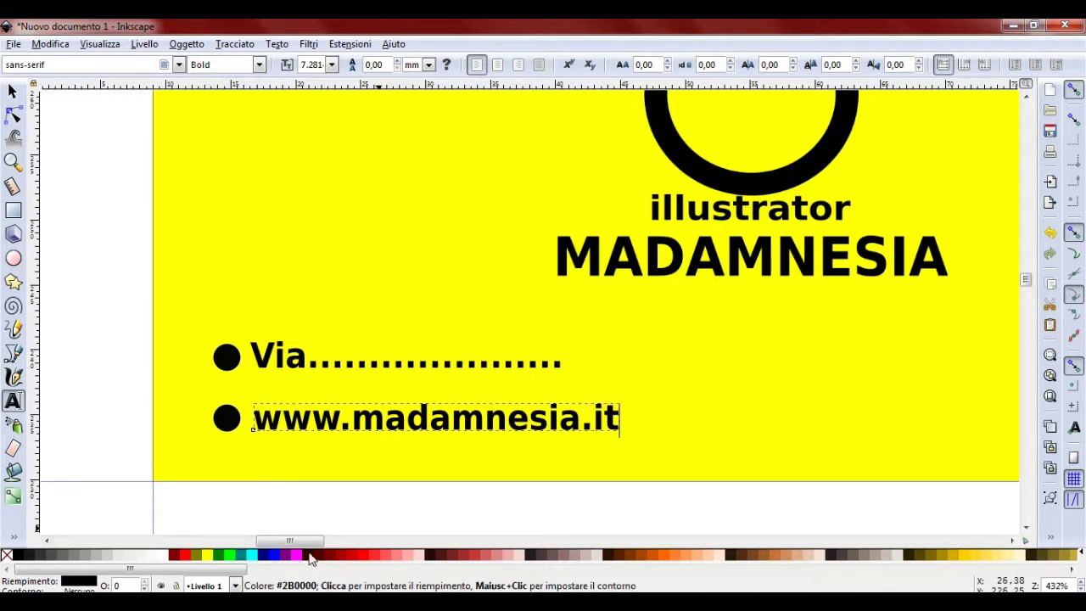
pyautogui.keyDown('ctrl'); pyautogui.scroll(-3, 367, 491); pyautogui.keyUp('ctrl')
# - Duplicate both bullet lines to the card's lower right and add a horizontal guide along them
pyautogui.scroll(-1, 195, 213)
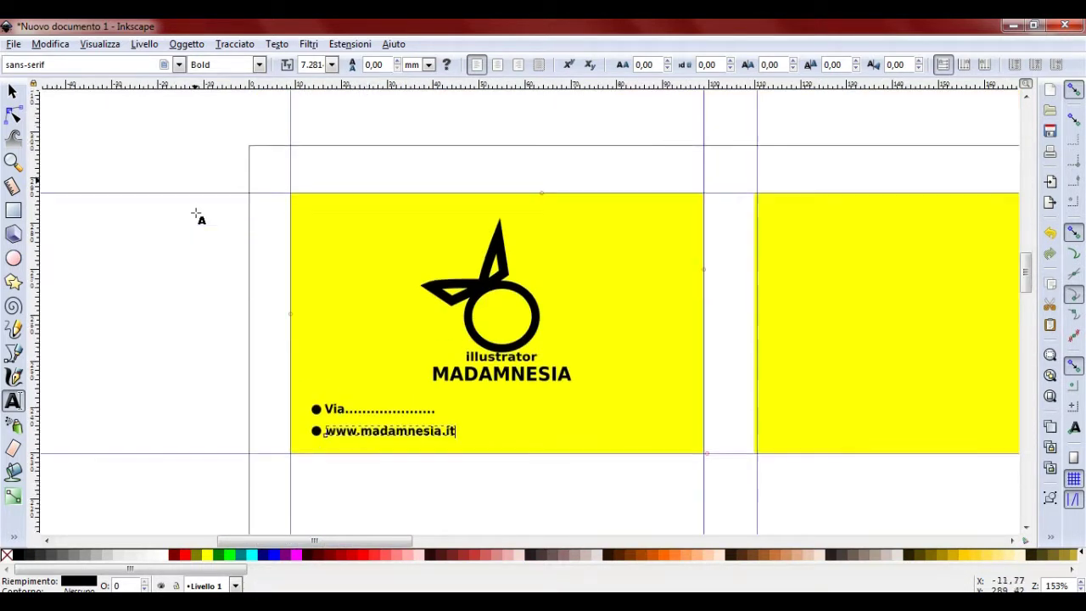
pyautogui.scroll(-1, 78, 127)
pyautogui.click(11, 92)
pyautogui.moveTo(195, 346)
pyautogui.mouseDown()
pyautogui.moveTo(490, 454)
pyautogui.moveTo(477, 447)
pyautogui.mouseUp()
pyautogui.rightClick(454, 407)
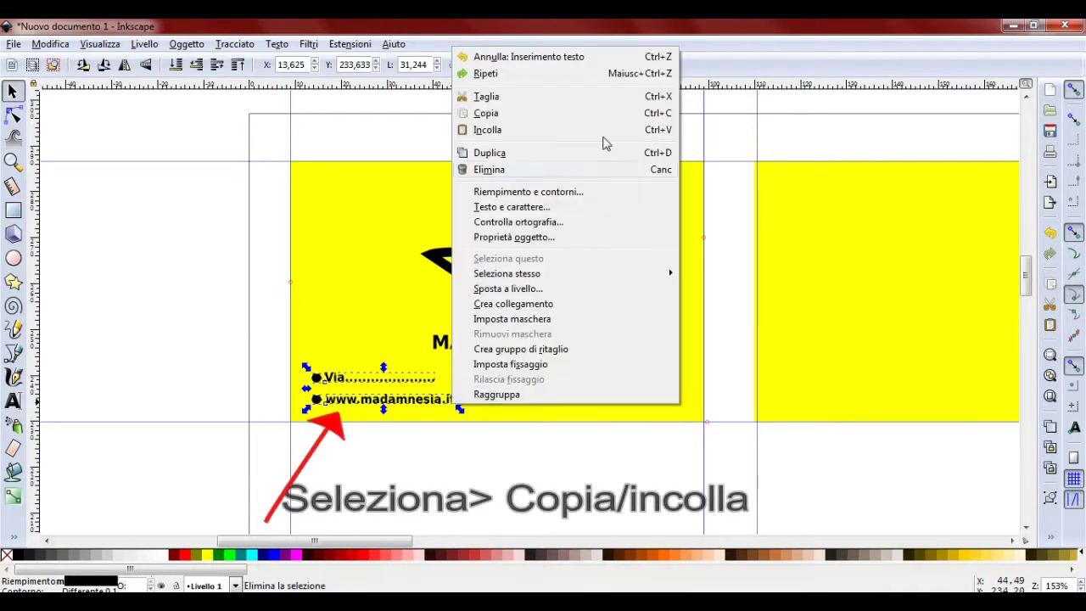
pyautogui.click(488, 153)
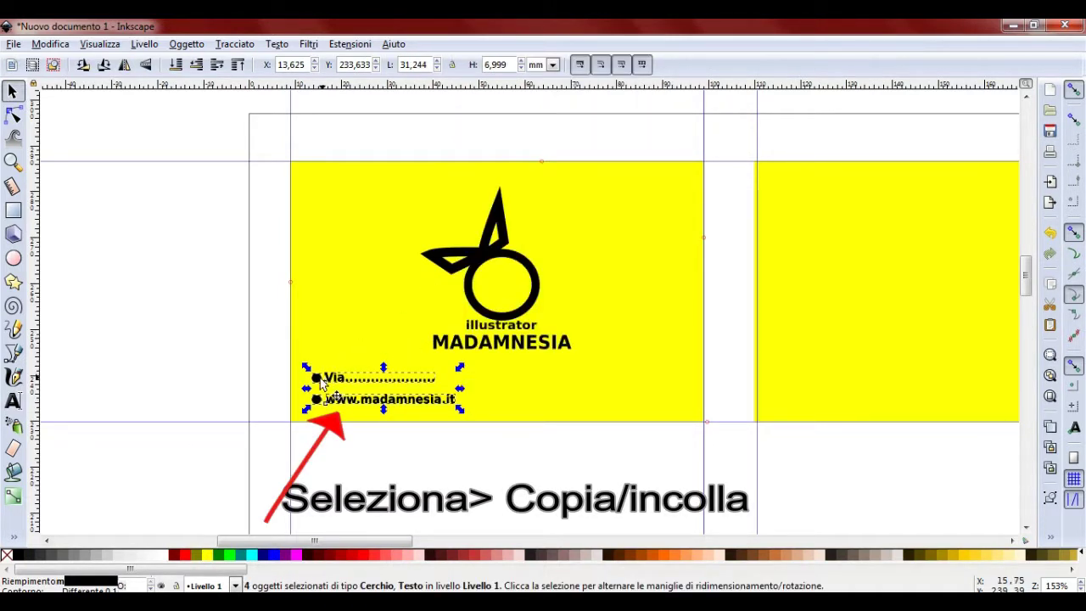
pyautogui.moveTo(318, 384); pyautogui.dragTo(544, 389)
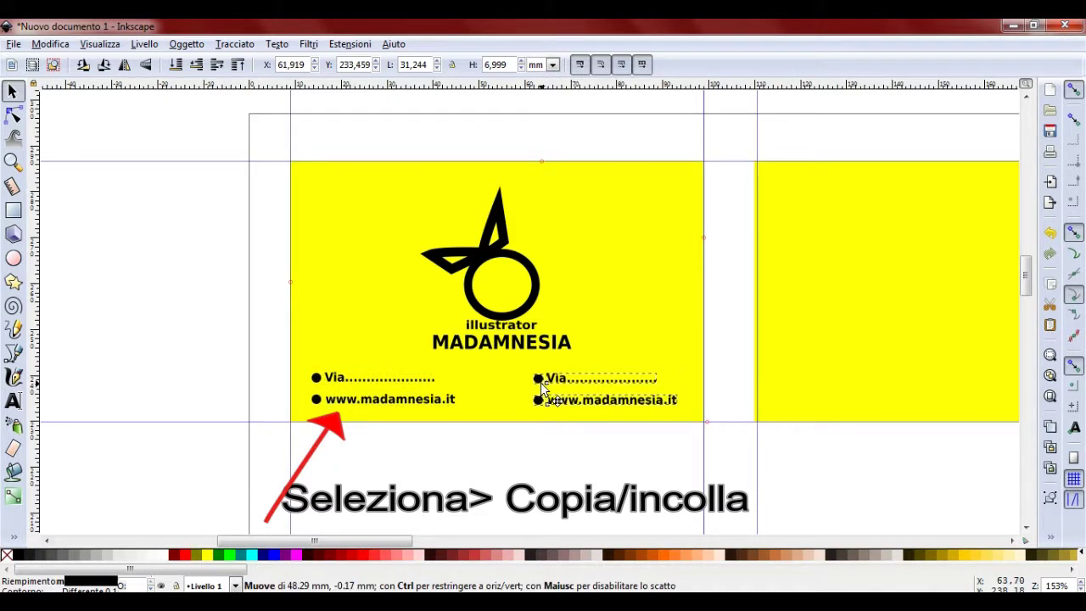
pyautogui.moveTo(544, 388); pyautogui.dragTo(543, 391)
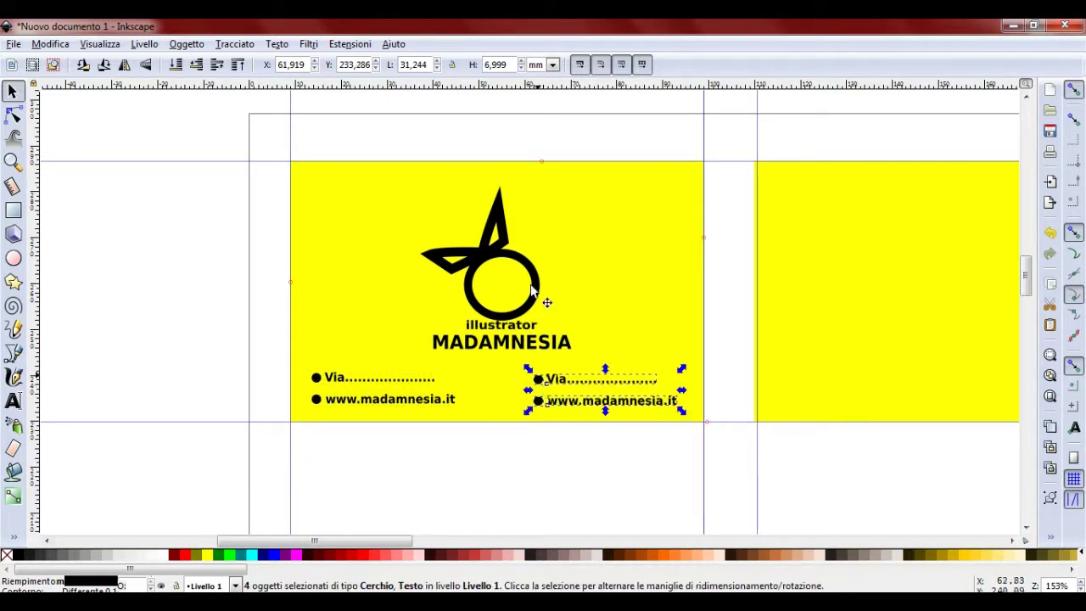
pyautogui.moveTo(471, 89); pyautogui.dragTo(478, 409)
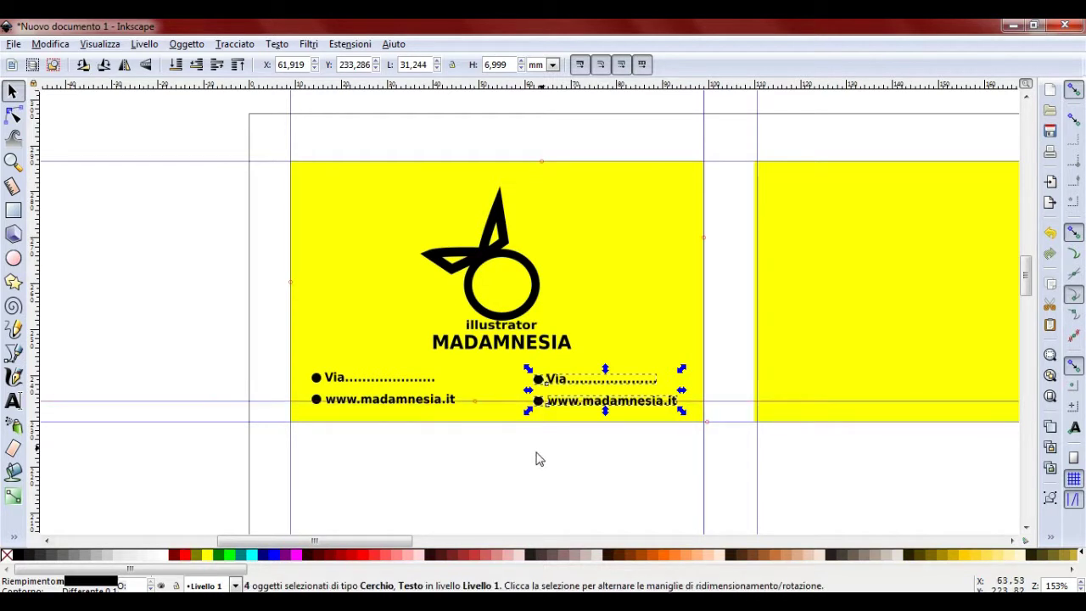
pyautogui.scroll(3, 524, 461)
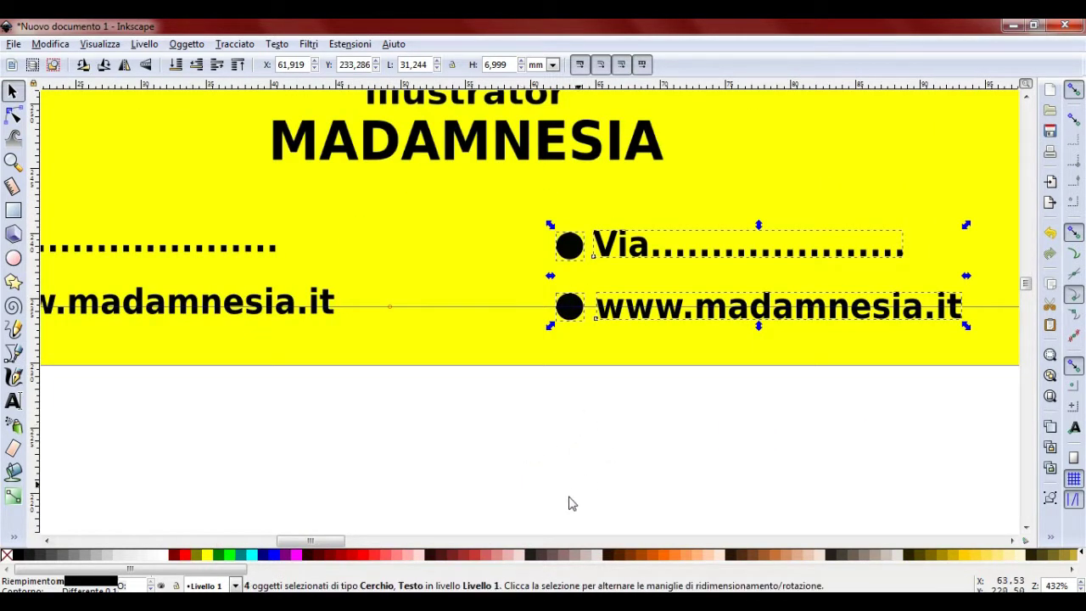
# - Undo the accidental move of the yellow card background
pyautogui.click(402, 322)
pyautogui.moveTo(402, 323); pyautogui.dragTo(399, 317)
pyautogui.scroll(-4, 436, 365)
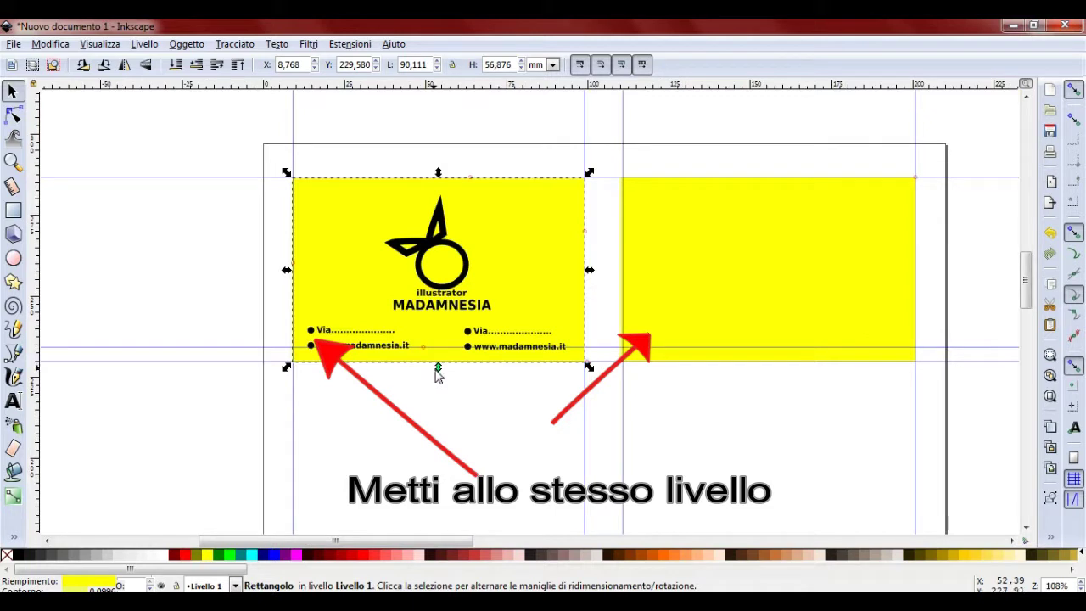
pyautogui.click(53, 44)
pyautogui.click(440, 404)
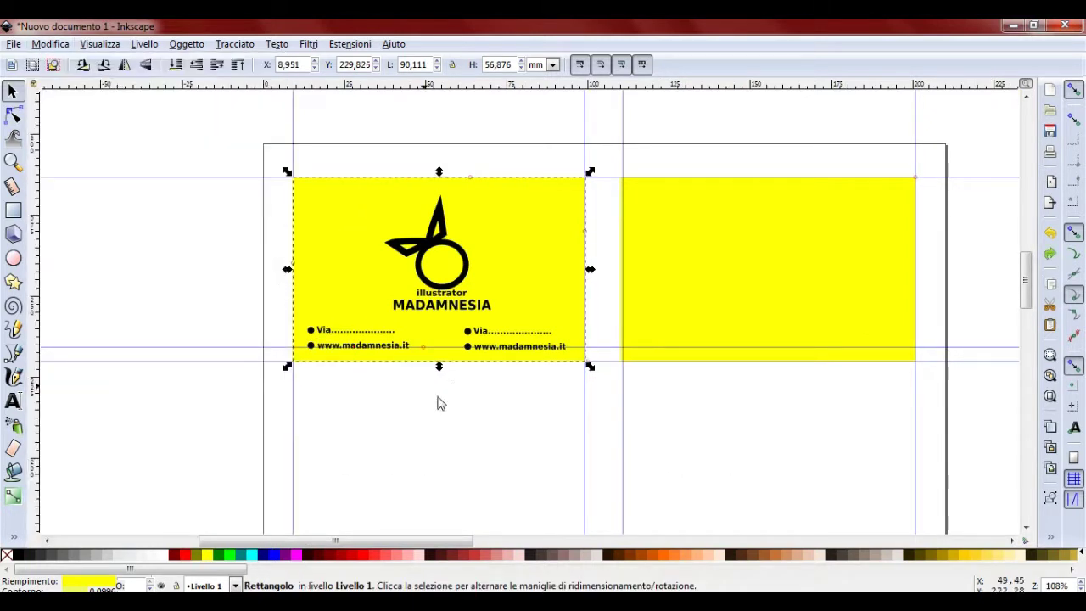
pyautogui.scroll(2, 491, 413)
# - Raise the right-hand text group and set the left group to the same height
pyautogui.moveTo(702, 355); pyautogui.dragTo(412, 214)
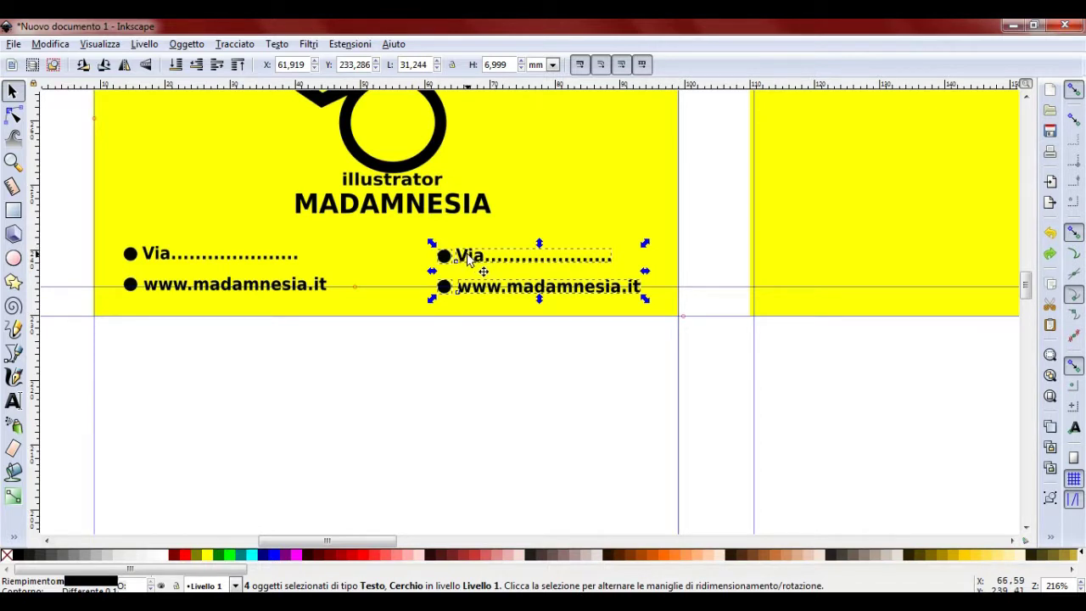
pyautogui.moveTo(444, 260); pyautogui.dragTo(447, 253)
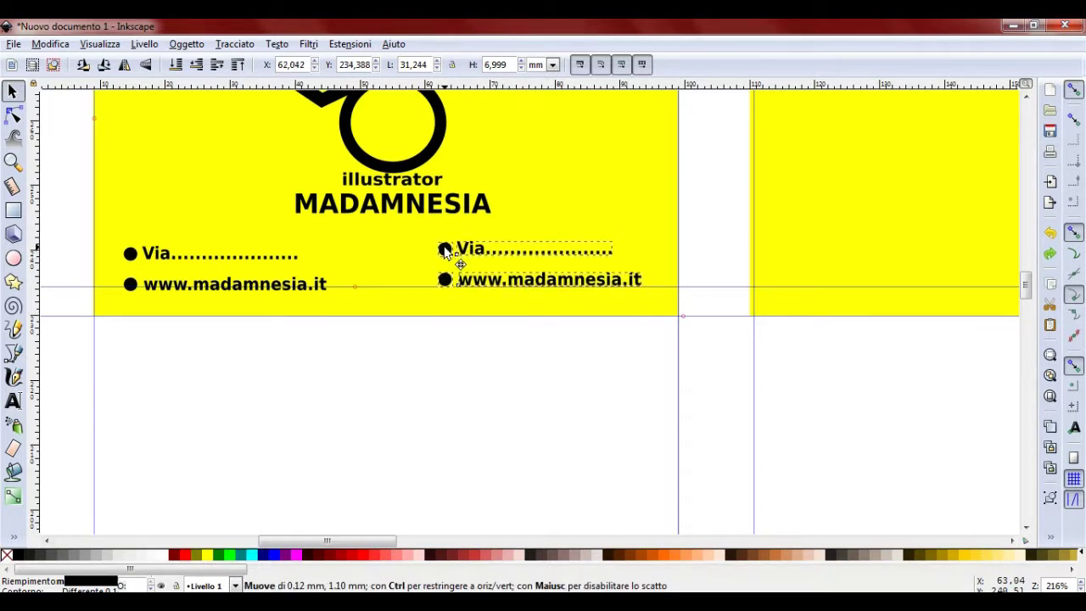
pyautogui.moveTo(445, 251); pyautogui.dragTo(444, 251)
pyautogui.moveTo(358, 382)
pyautogui.mouseDown()
pyautogui.moveTo(68, 228)
pyautogui.moveTo(129, 251)
pyautogui.mouseUp()
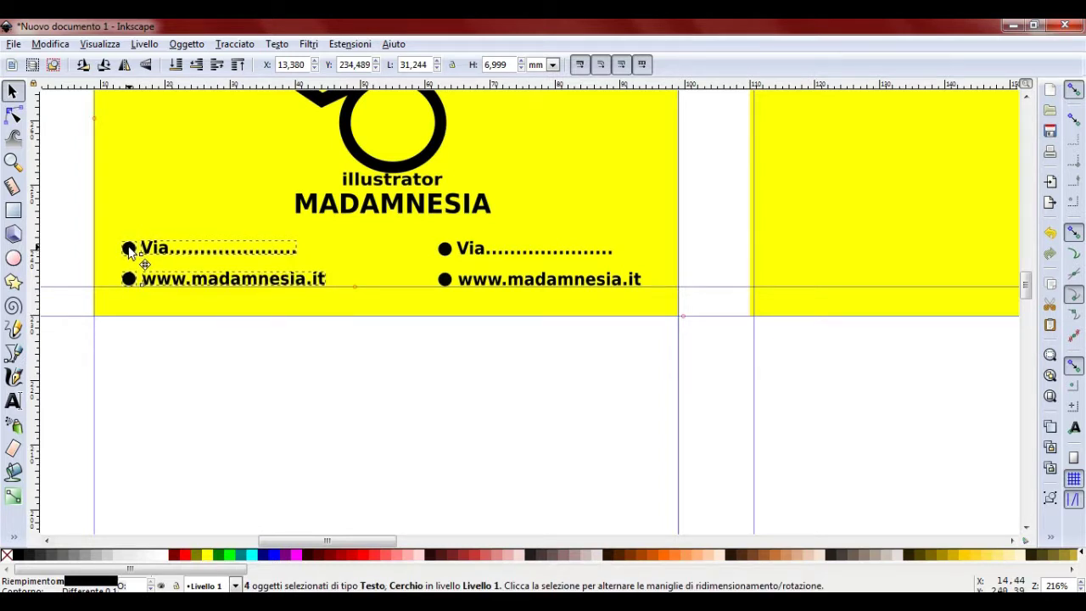
pyautogui.moveTo(129, 249); pyautogui.dragTo(130, 252)
pyautogui.keyDown('ctrl'); pyautogui.scroll(-3, 390, 403); pyautogui.keyUp('ctrl')
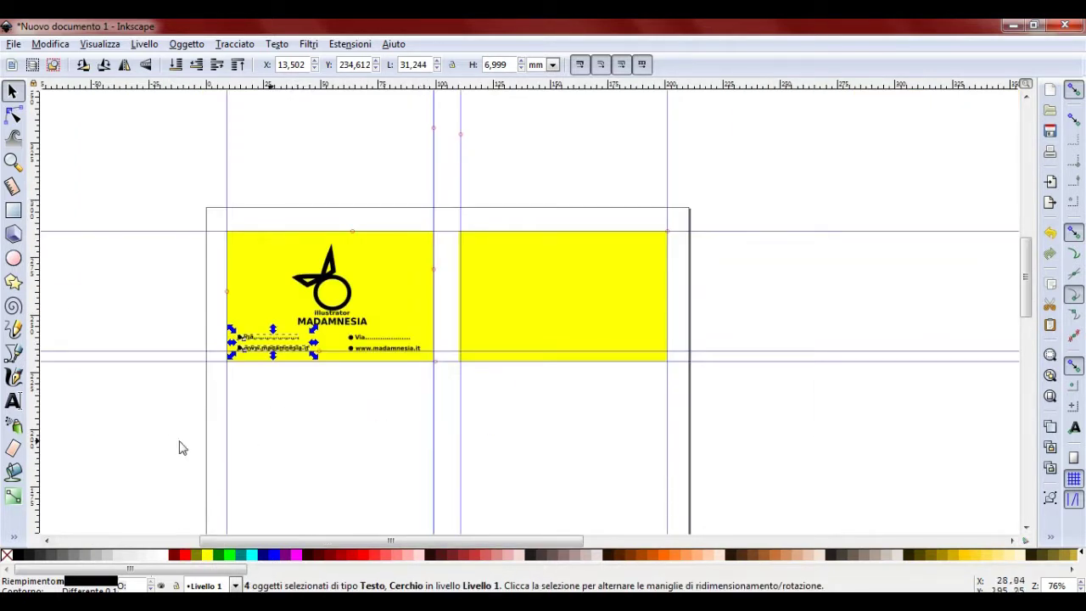
# - Squeeze the text rows and bullets slightly so they fit inside the card
pyautogui.click(163, 307)
pyautogui.moveTo(452, 388); pyautogui.dragTo(184, 322)
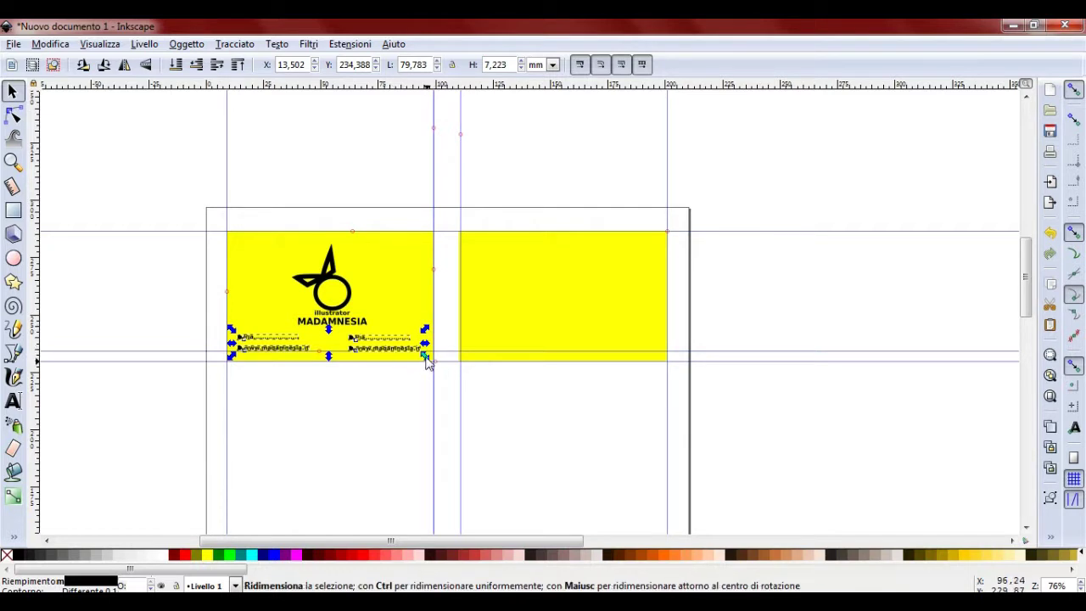
pyautogui.moveTo(236, 336); pyautogui.dragTo(237, 340)
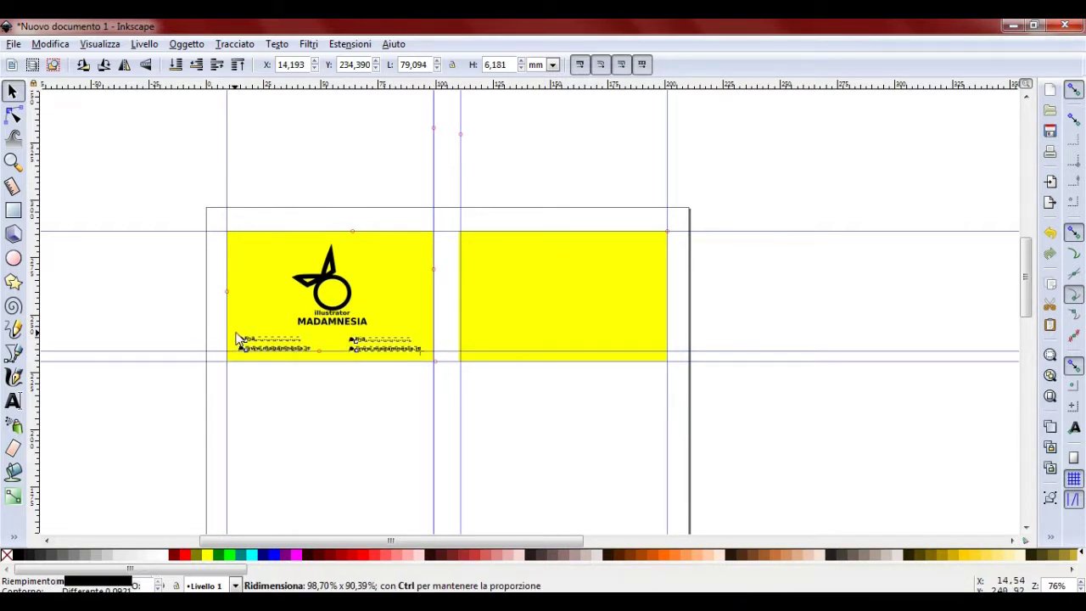
pyautogui.click(394, 189)
# - Shrink the MADAMNESIA logo to about 84% and clear the selection
pyautogui.moveTo(403, 170); pyautogui.dragTo(241, 339)
pyautogui.moveTo(371, 337); pyautogui.dragTo(361, 327)
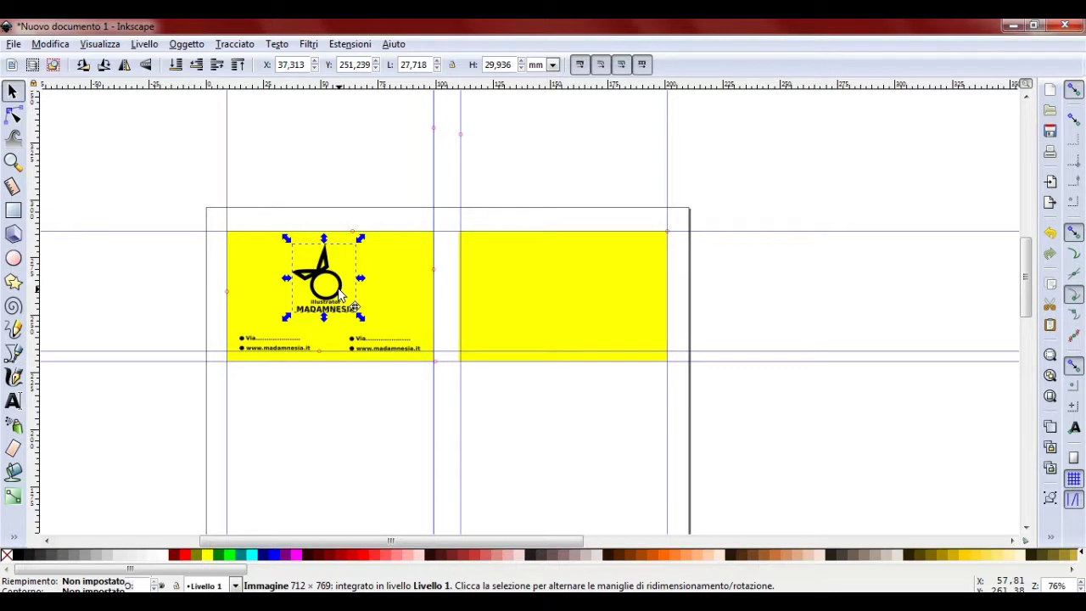
pyautogui.click(343, 293)
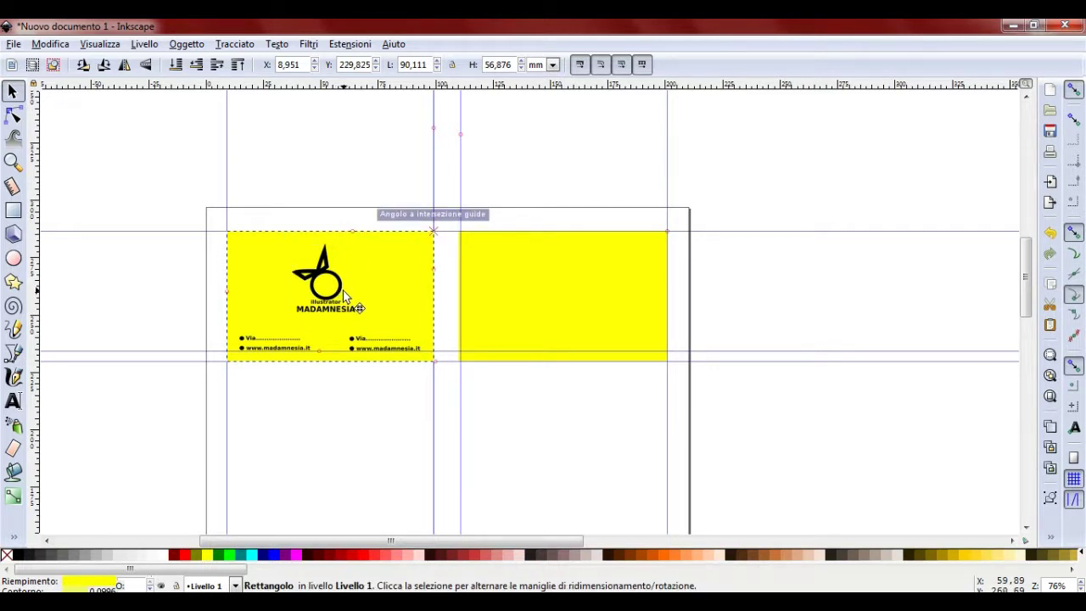
pyautogui.click(186, 227)
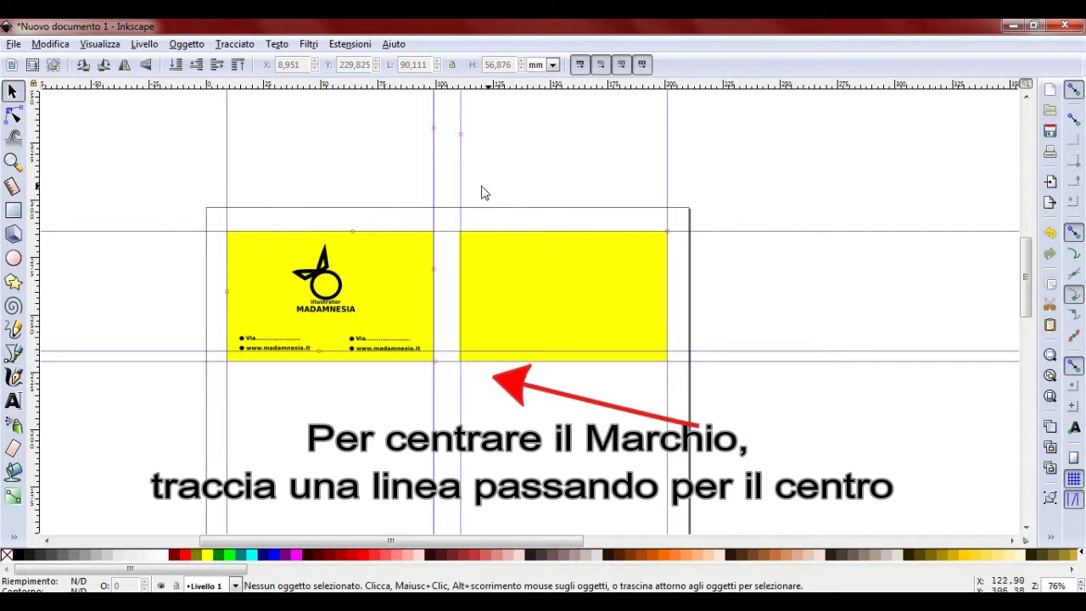
# - Draw a crossed diagonal helper line corner to corner over the left card
pyautogui.click(16, 355)
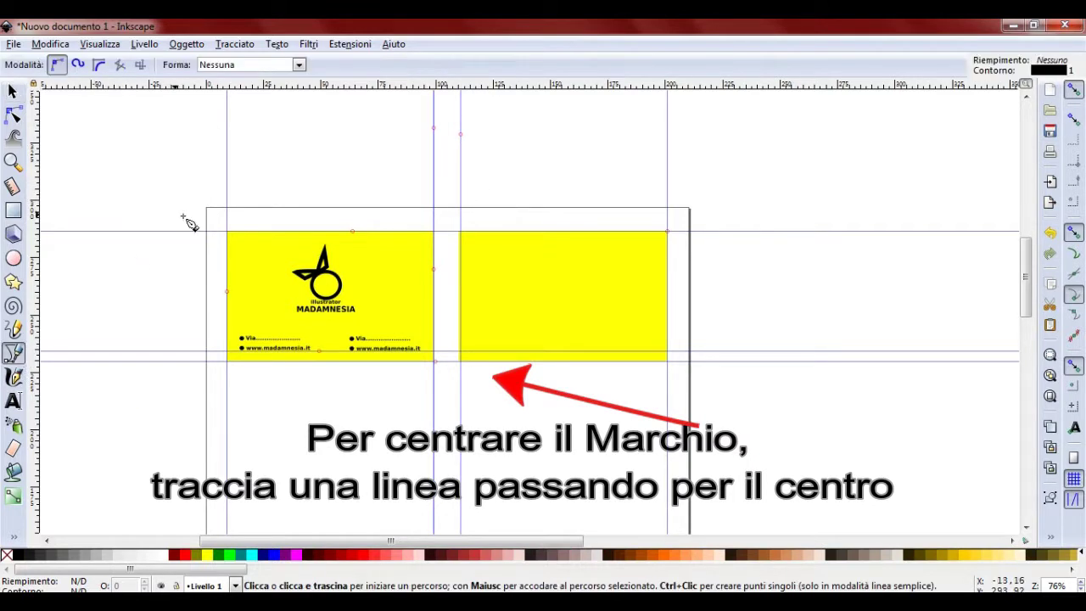
pyautogui.click(194, 197)
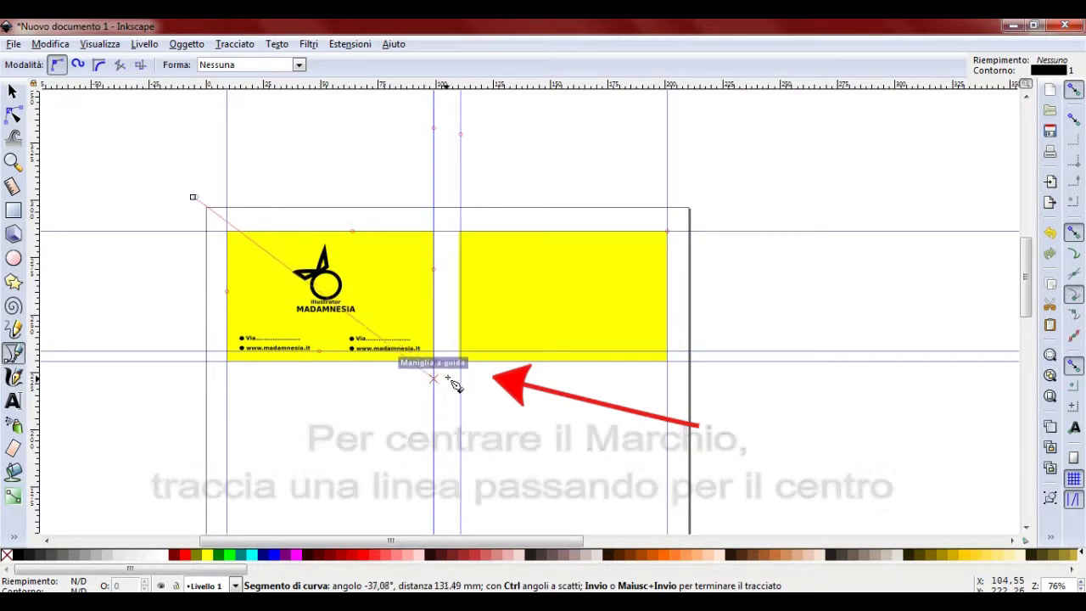
pyautogui.scroll(2, 450, 381)
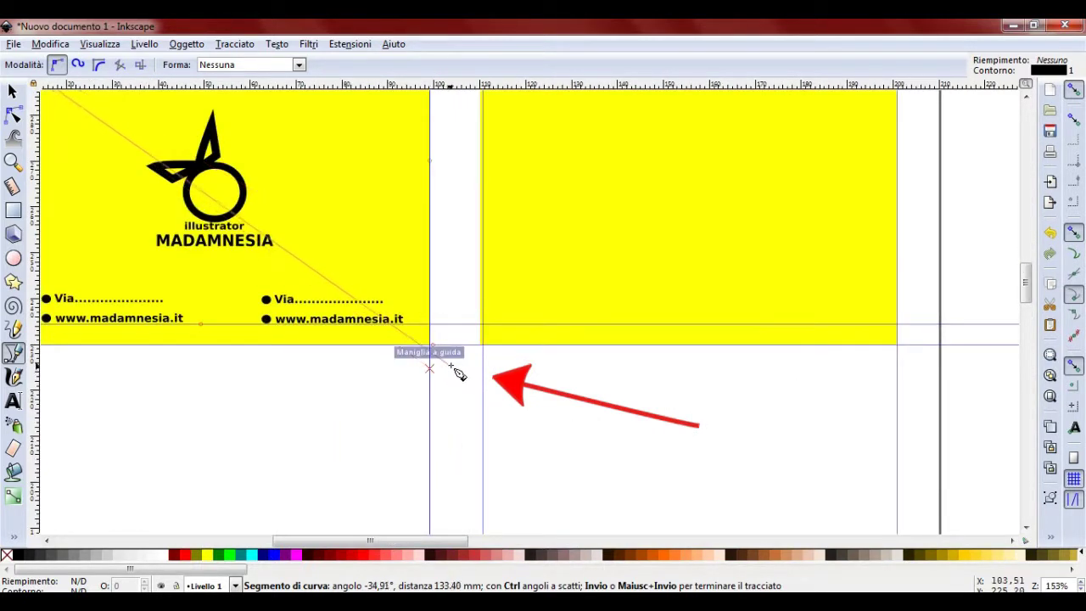
pyautogui.click(454, 361)
pyautogui.scroll(3, 461, 332)
pyautogui.click(453, 192)
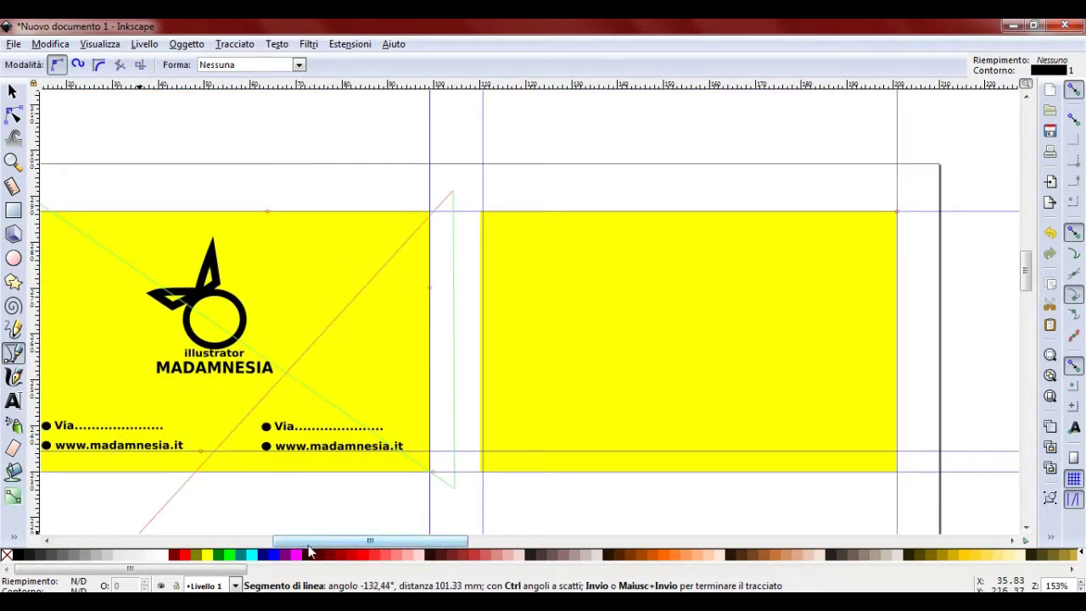
pyautogui.hscroll(-5, 309, 543)
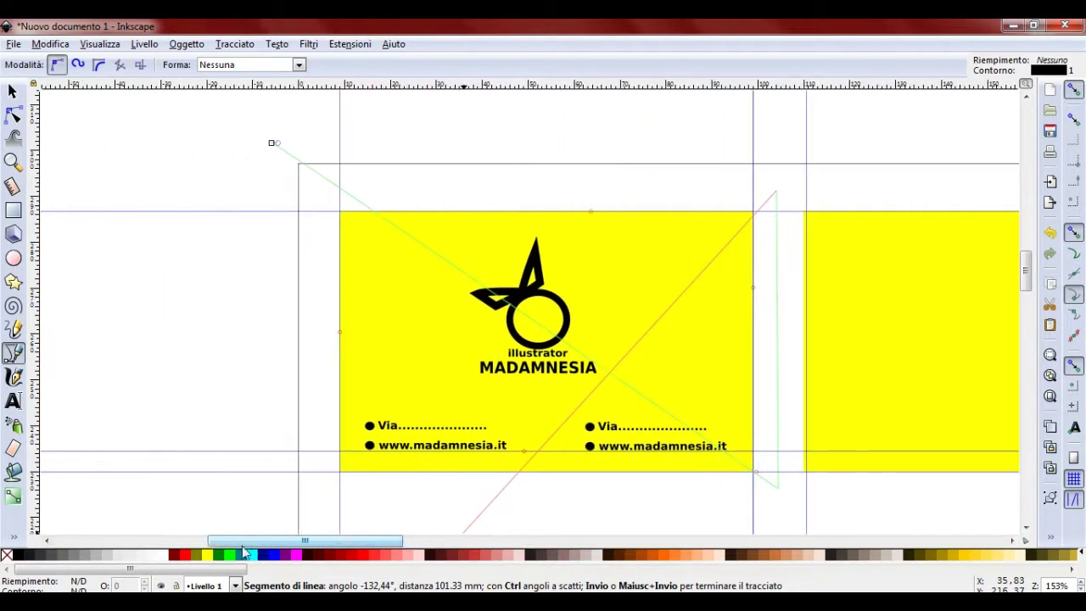
pyautogui.click(309, 493)
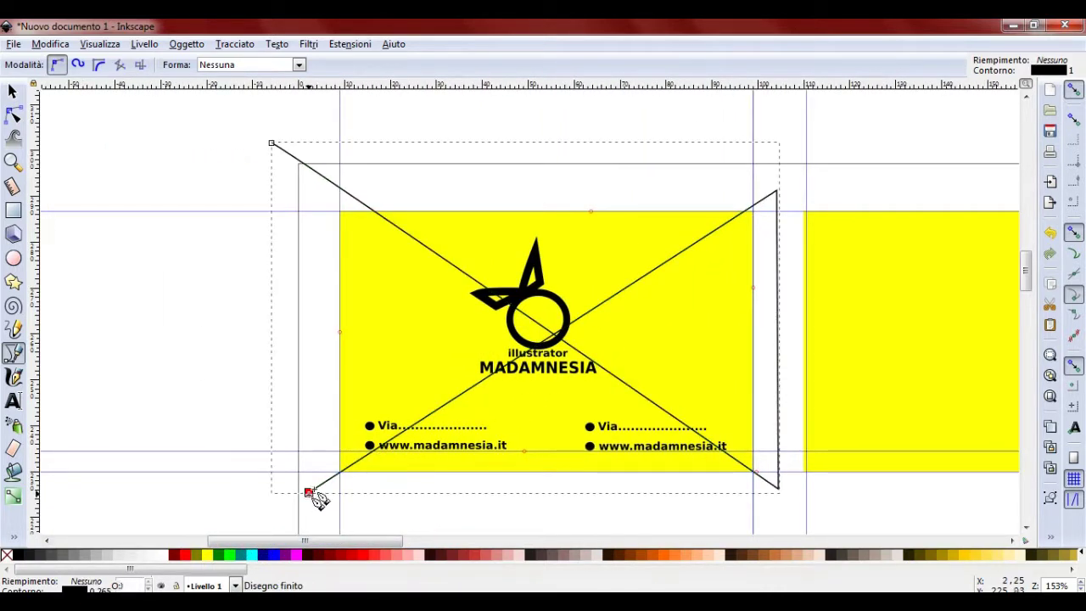
# - Move the logo onto the helper lines' crossing point
pyautogui.click(13, 91)
pyautogui.scroll(-3, 289, 357)
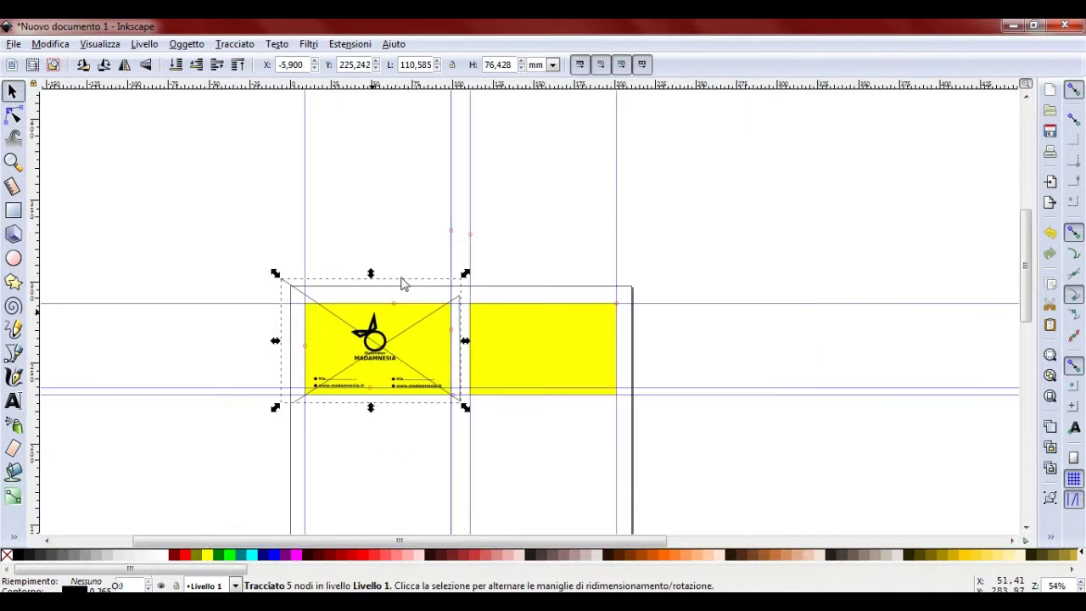
pyautogui.moveTo(416, 217); pyautogui.dragTo(314, 387)
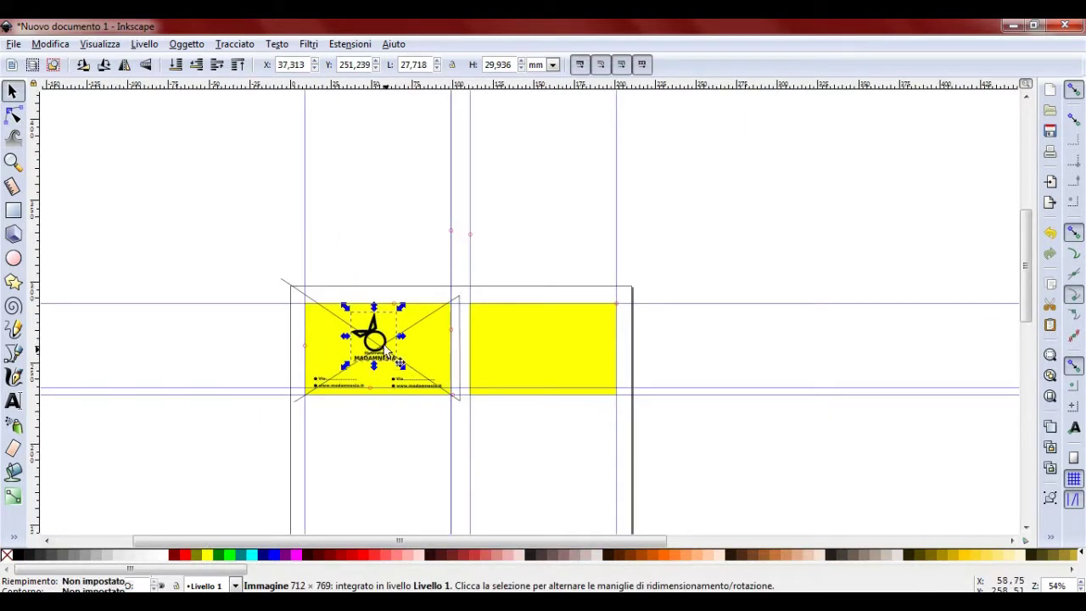
pyautogui.scroll(2, 403, 353)
pyautogui.scroll(1, 400, 373)
pyautogui.scroll(2, 394, 399)
pyautogui.scroll(-3, 388, 404)
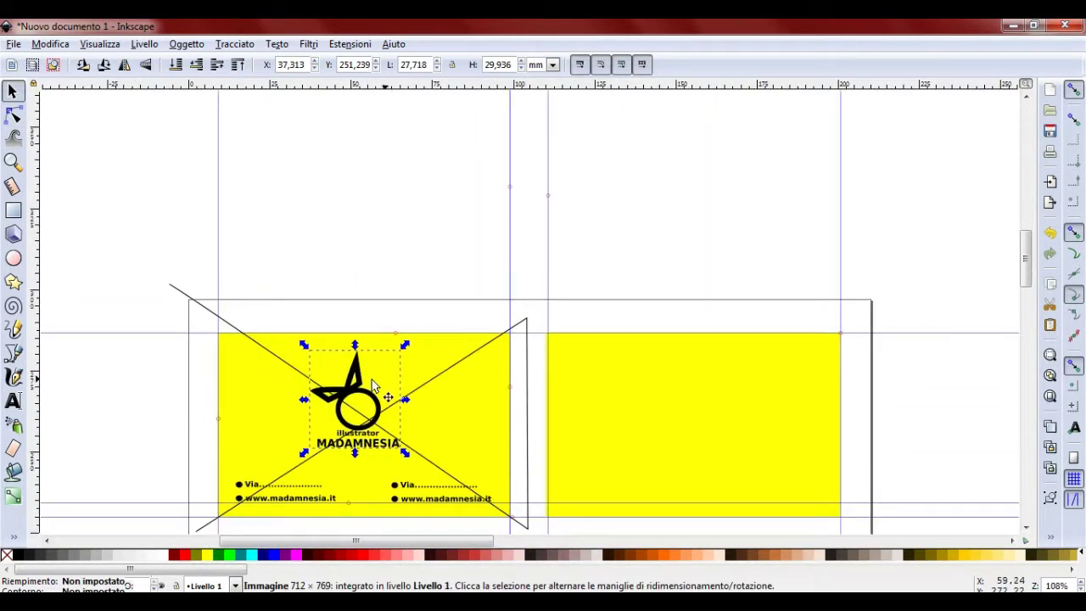
pyautogui.scroll(2, 373, 391)
pyautogui.scroll(-5, 372, 384)
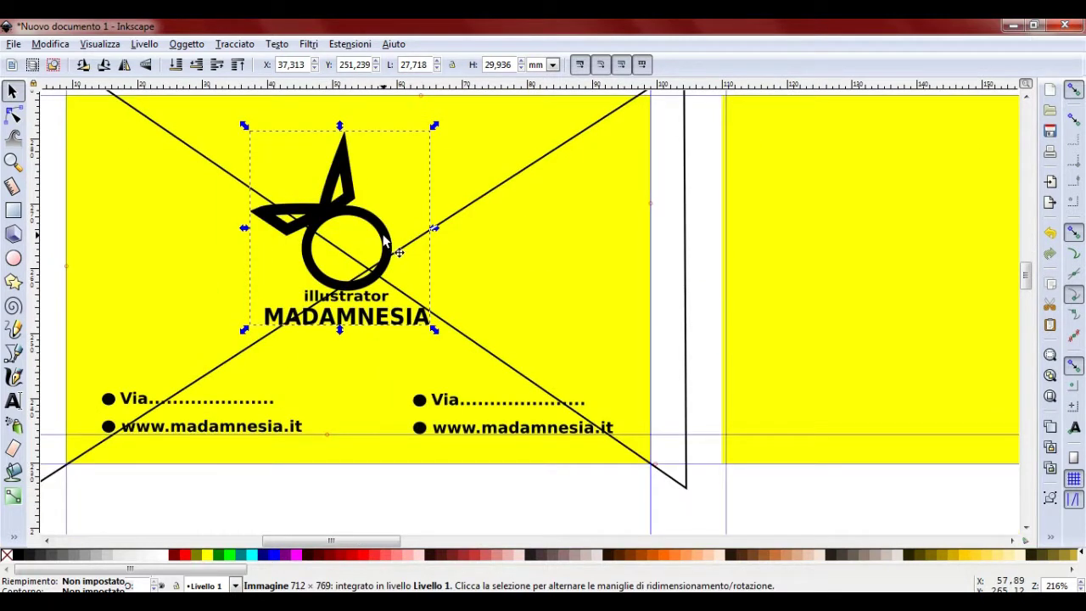
pyautogui.moveTo(384, 242); pyautogui.dragTo(409, 255)
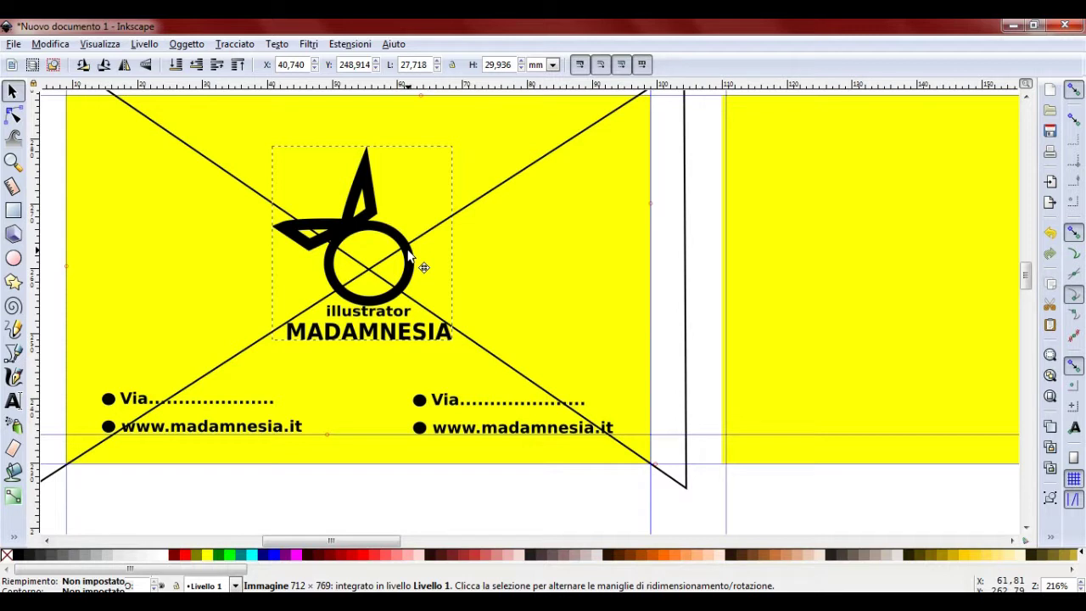
pyautogui.scroll(-3, 436, 379)
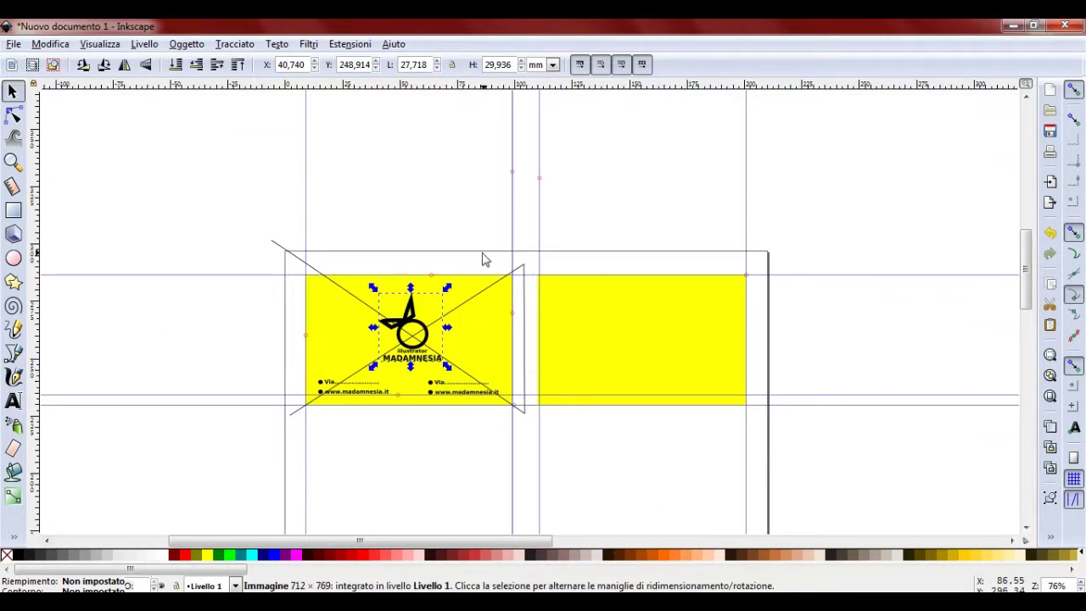
# - Delete the crossed helper line and the empty right yellow rectangle
pyautogui.press('Escape')
pyautogui.rightClick(526, 290)
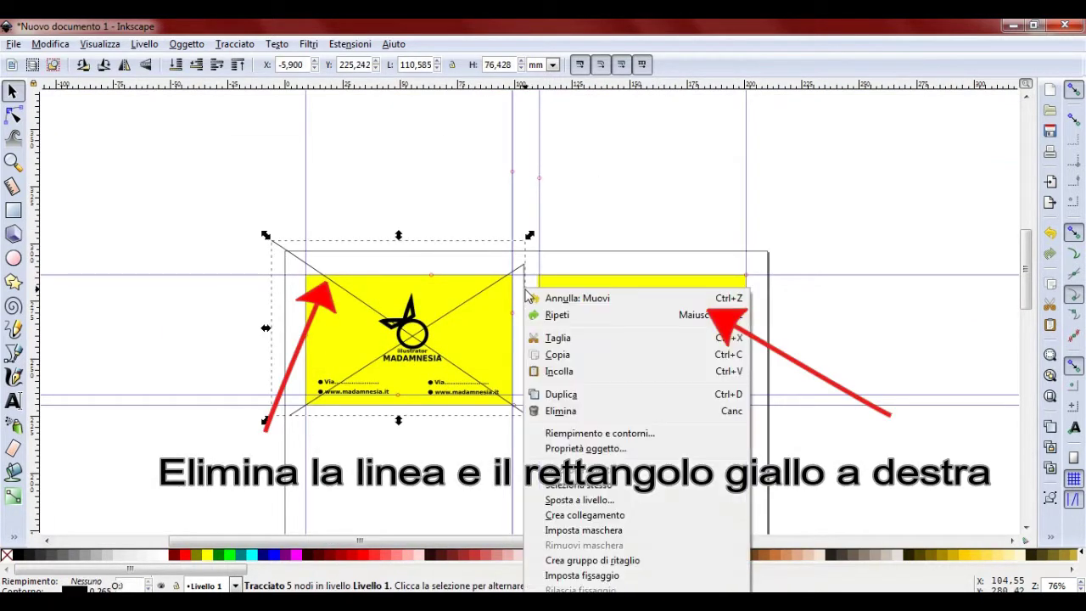
pyautogui.click(557, 412)
pyautogui.rightClick(641, 331)
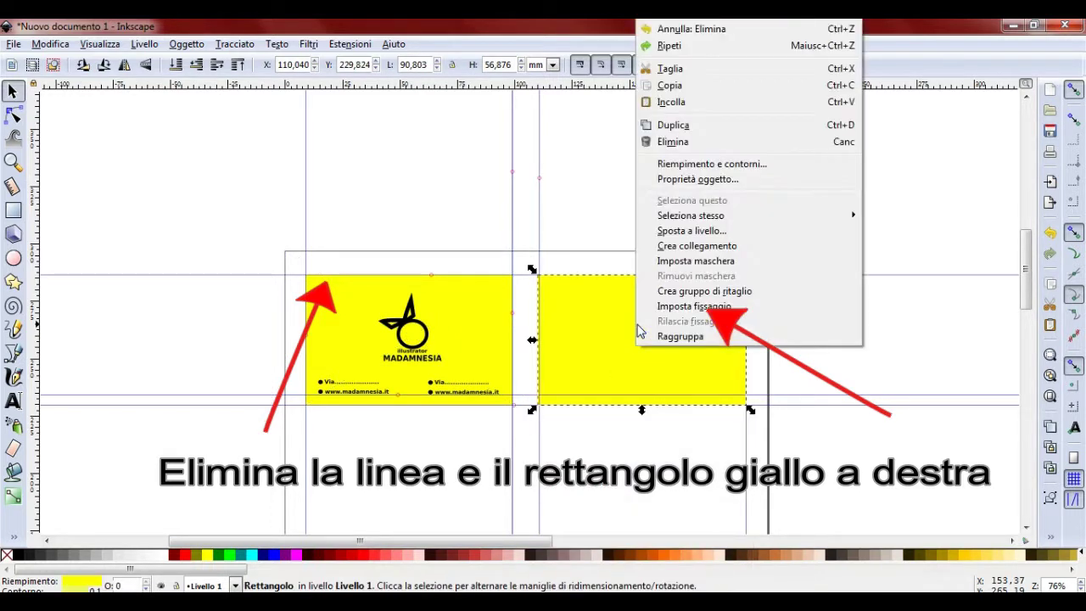
pyautogui.click(672, 142)
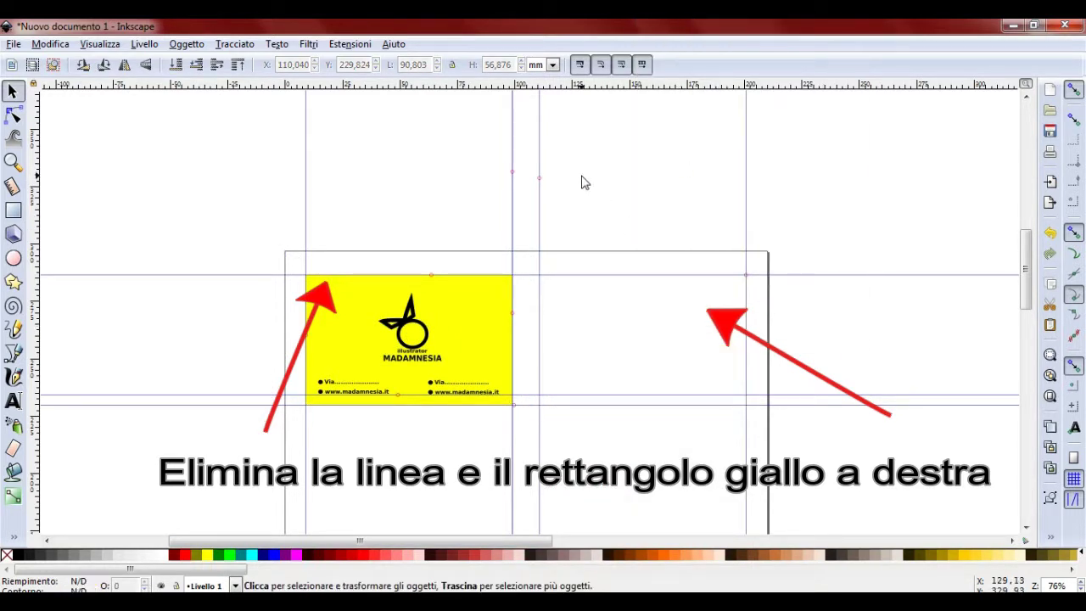
pyautogui.scroll(-2, 629, 277)
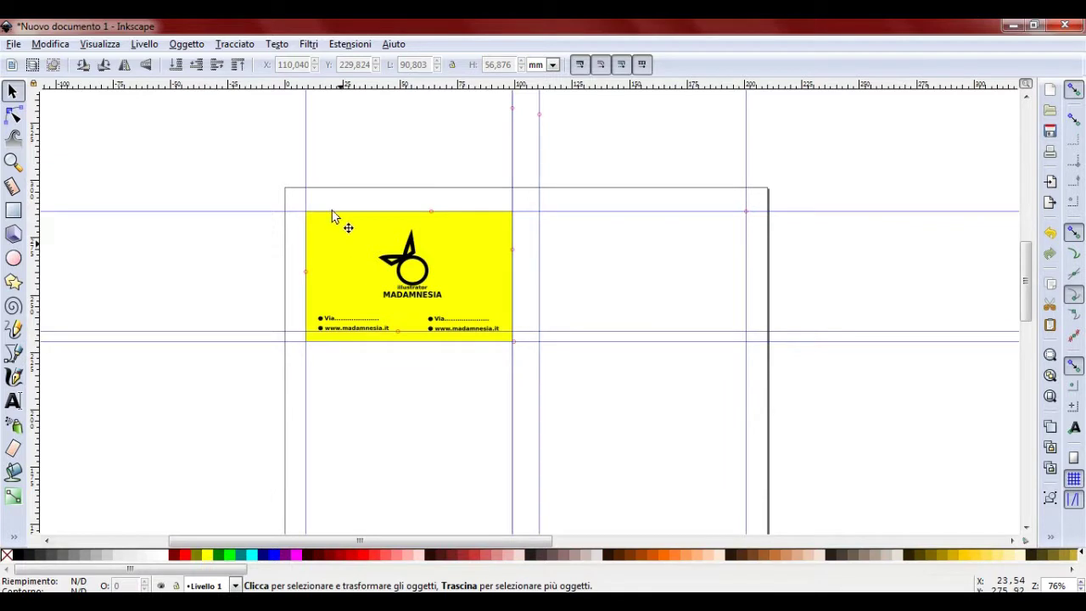
# - Duplicate the finished card into the right-hand slot and add a horizontal guide below
pyautogui.moveTo(271, 148); pyautogui.dragTo(627, 406)
pyautogui.rightClick(483, 282)
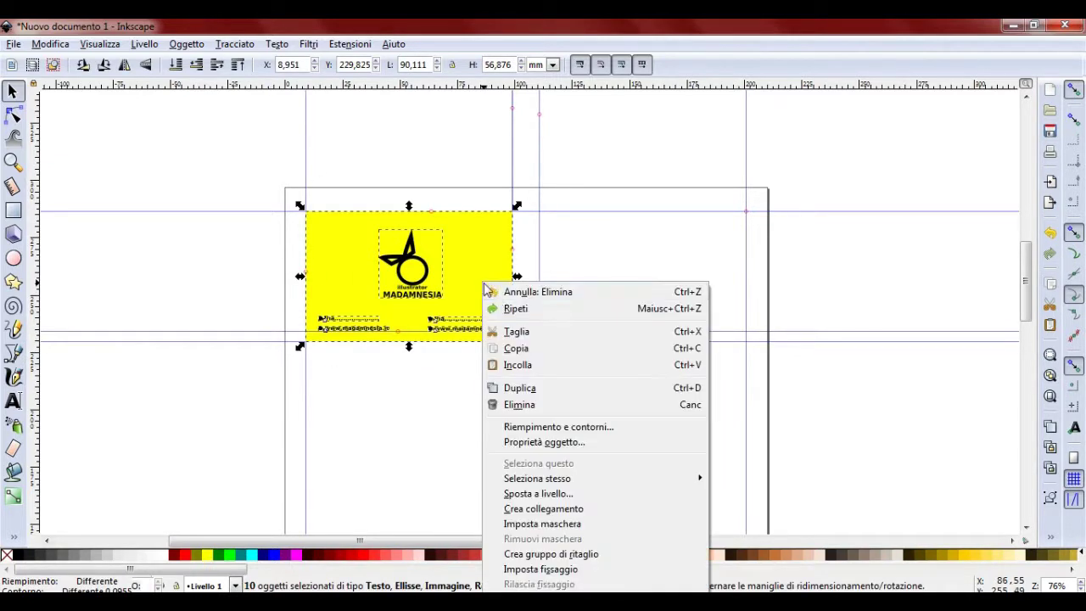
pyautogui.click(527, 396)
pyautogui.moveTo(482, 276); pyautogui.dragTo(722, 278)
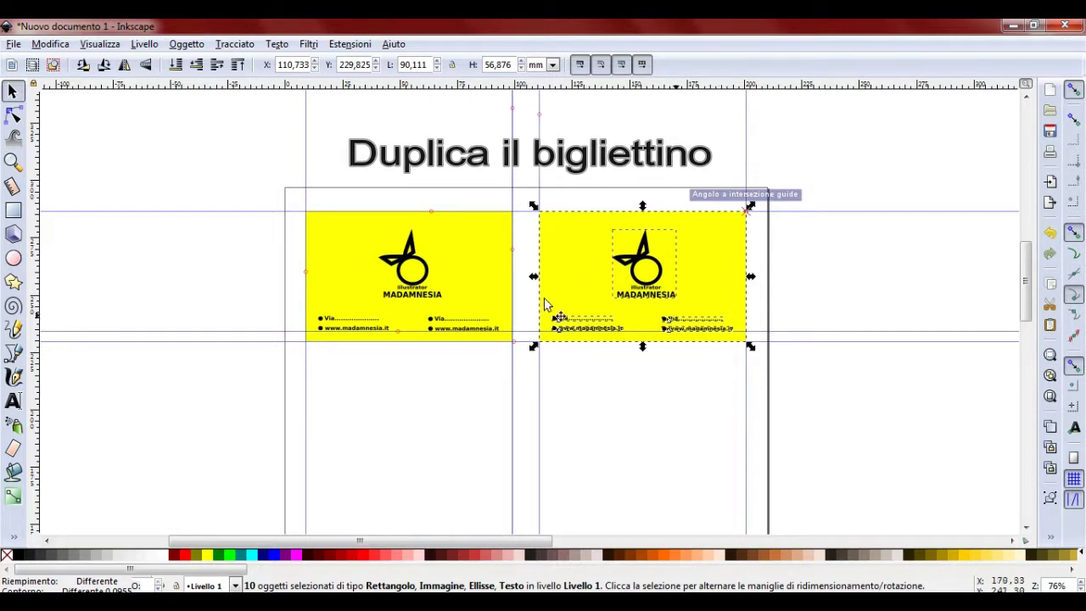
pyautogui.moveTo(393, 88); pyautogui.dragTo(398, 369)
pyautogui.scroll(-1, 857, 361)
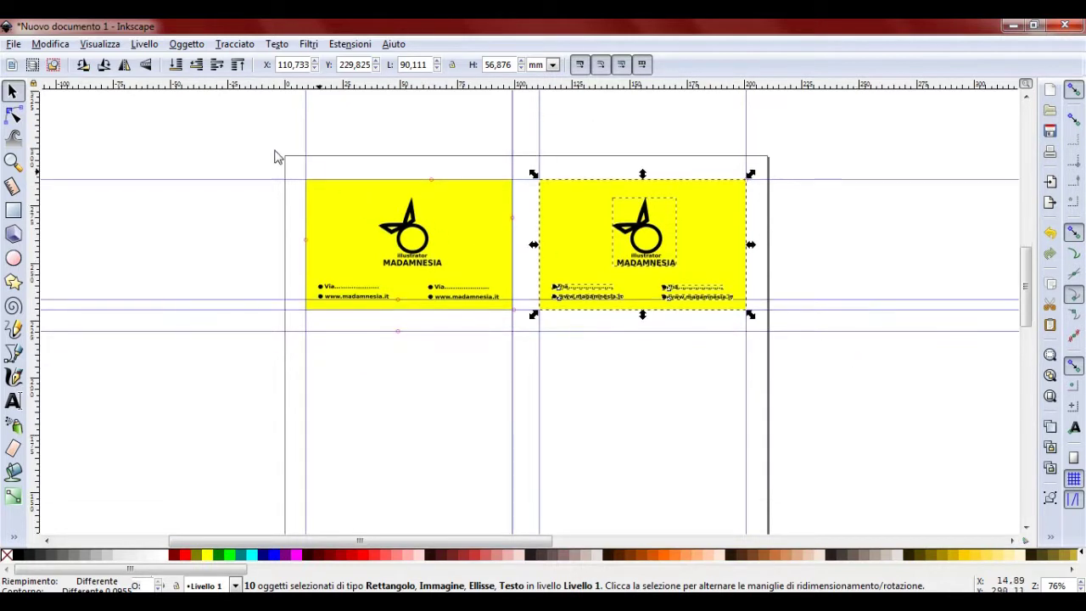
pyautogui.moveTo(252, 126); pyautogui.dragTo(865, 393)
# - Duplicate both cards into a second row and add two horizontal guides below them
pyautogui.rightClick(715, 253)
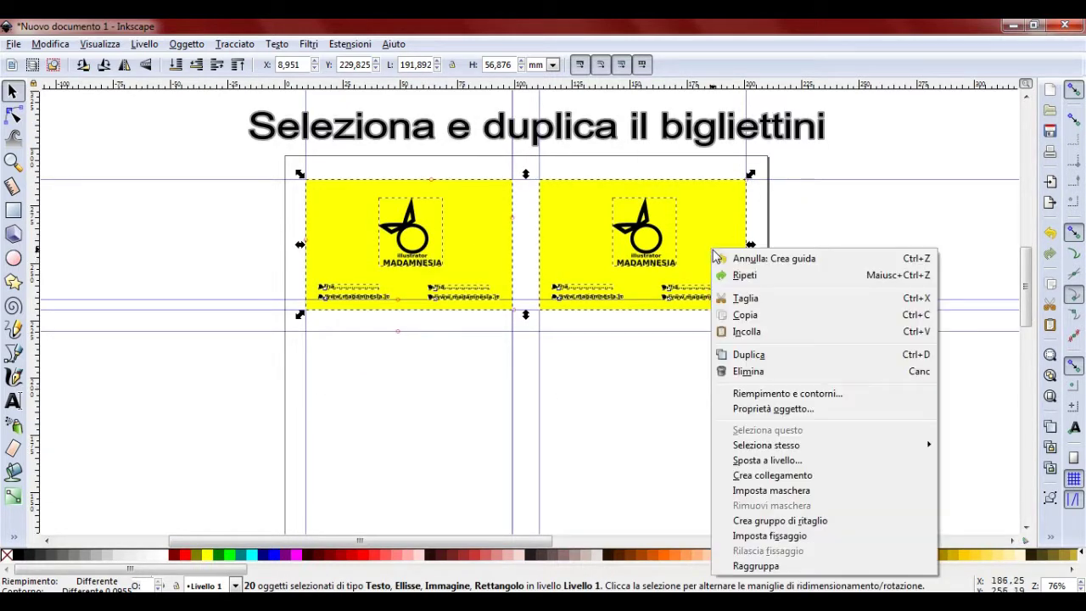
pyautogui.click(735, 353)
pyautogui.moveTo(671, 235)
pyautogui.mouseDown()
pyautogui.moveTo(679, 372)
pyautogui.moveTo(659, 389)
pyautogui.mouseUp()
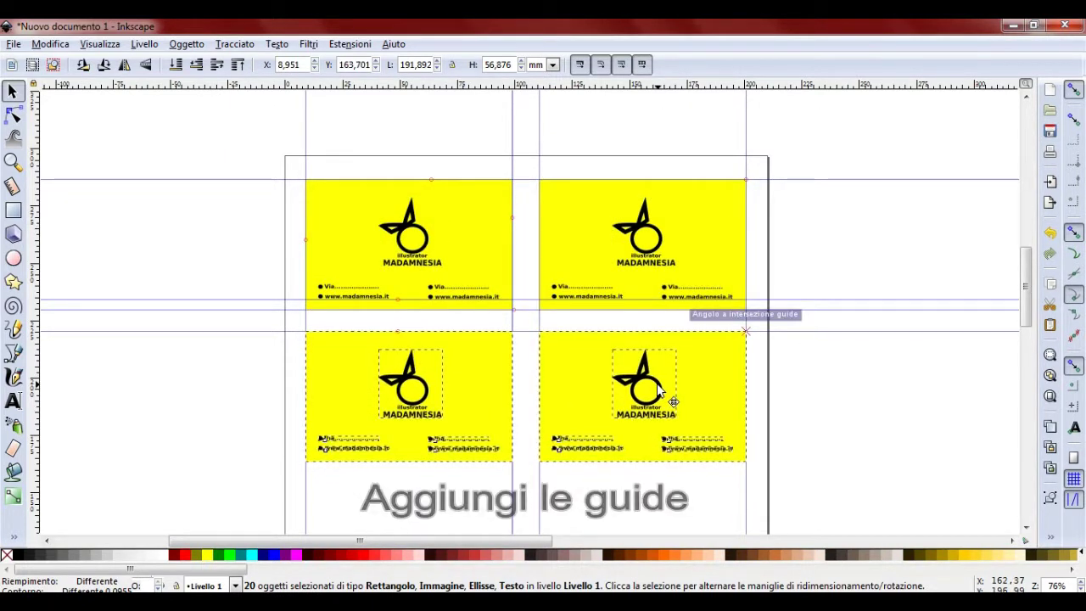
pyautogui.scroll(-3, 812, 363)
pyautogui.scroll(-1, 795, 371)
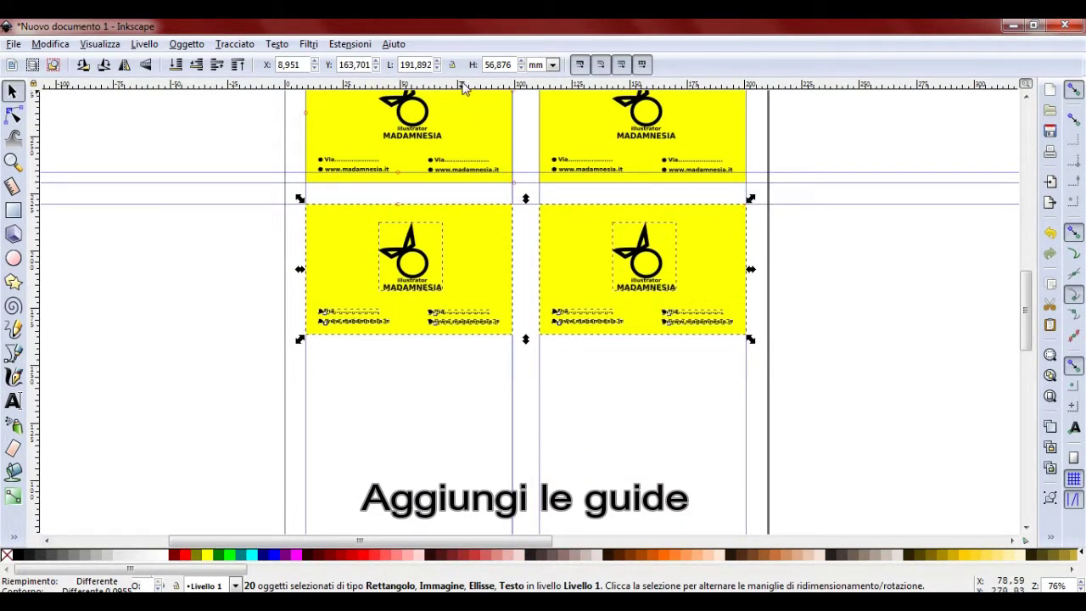
pyautogui.moveTo(464, 88); pyautogui.dragTo(480, 336)
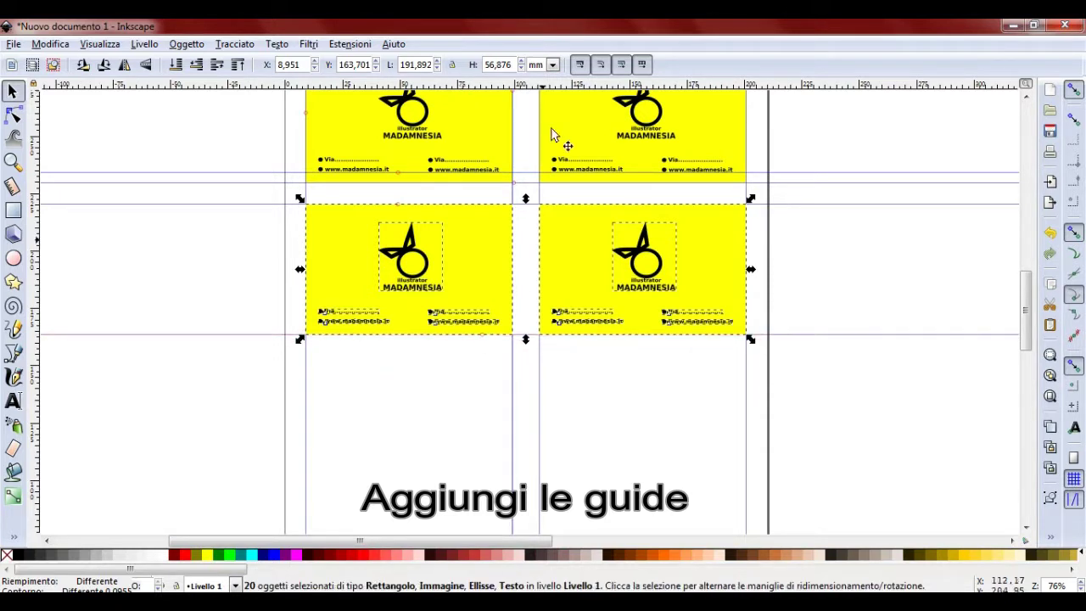
pyautogui.moveTo(499, 85); pyautogui.dragTo(523, 363)
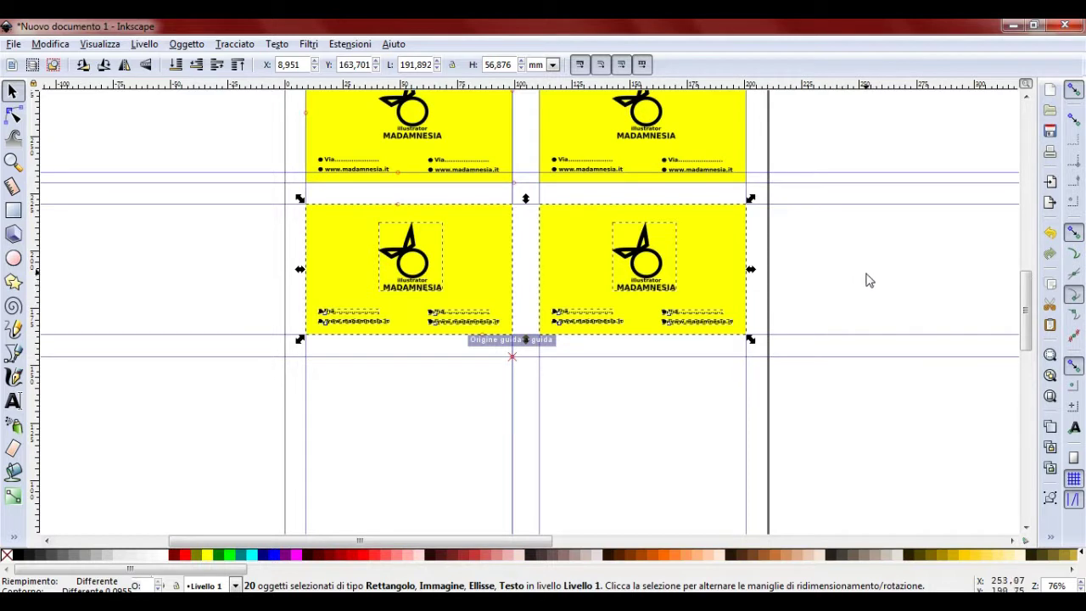
pyautogui.scroll(-2, 860, 301)
# - Duplicate the four cards below to form four rows, then deselect everything
pyautogui.moveTo(505, 133); pyautogui.dragTo(937, 381)
pyautogui.rightClick(794, 217)
pyautogui.click(827, 320)
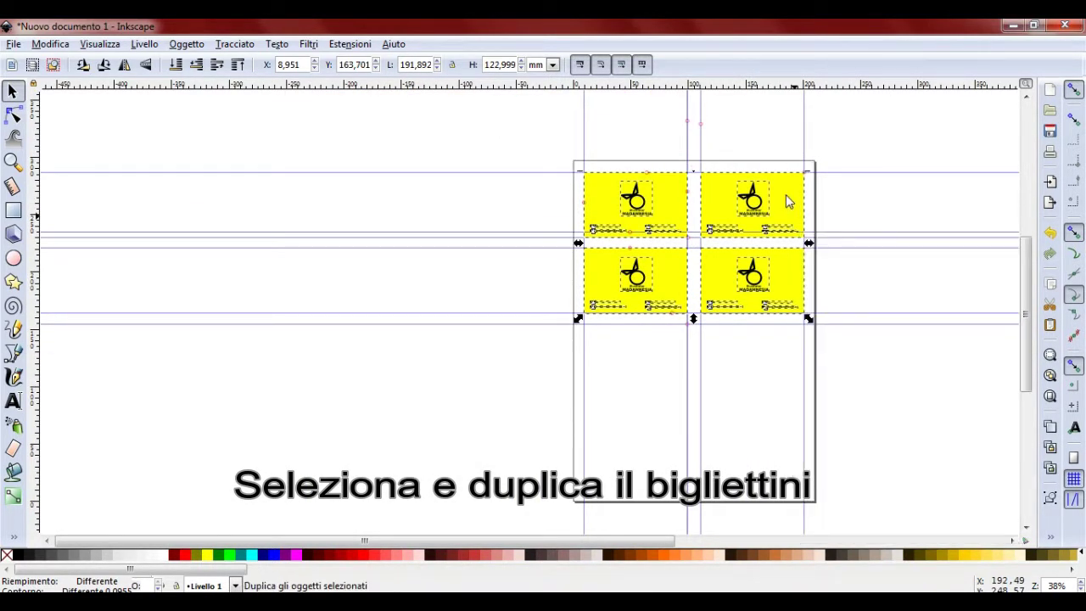
pyautogui.moveTo(787, 201); pyautogui.dragTo(786, 358)
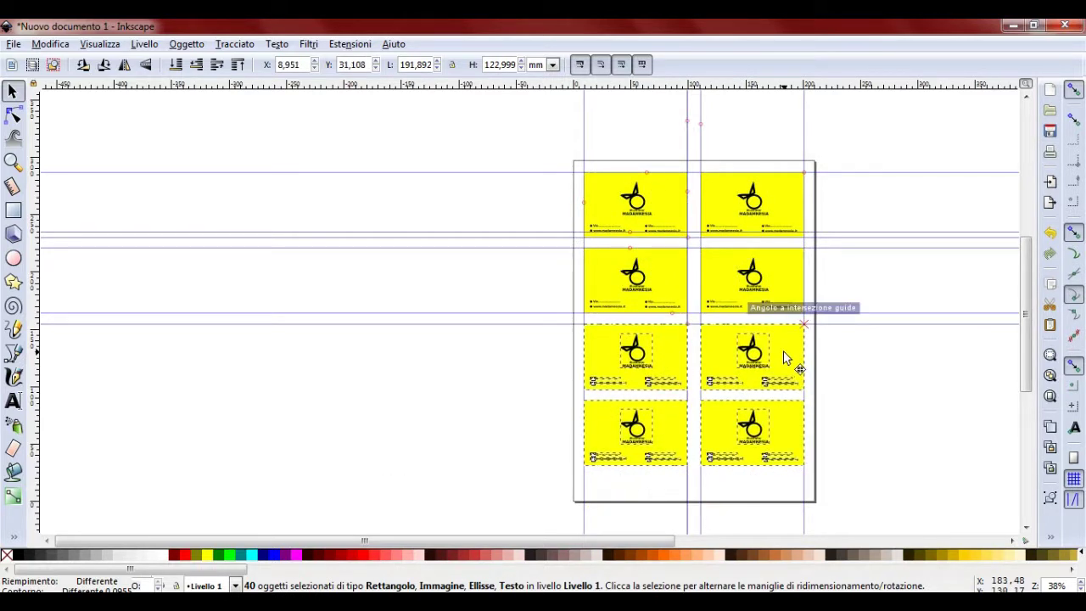
pyautogui.hscroll(5, 715, 182)
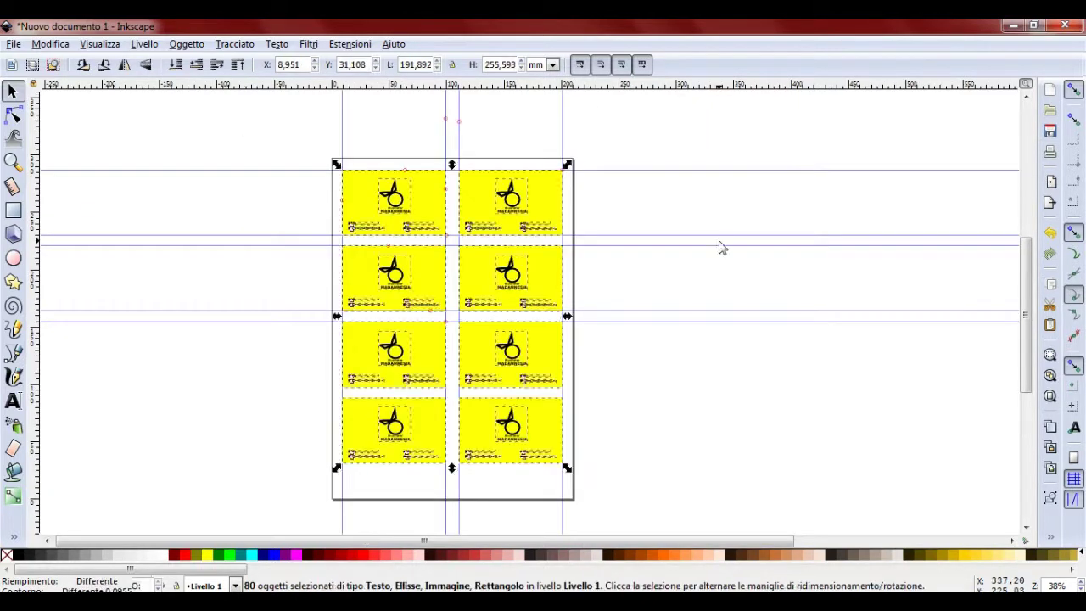
pyautogui.press('Escape')
# - Draw a rectangle over the card sheet and resize it to the 210 × 297 mm page
pyautogui.click(13, 209)
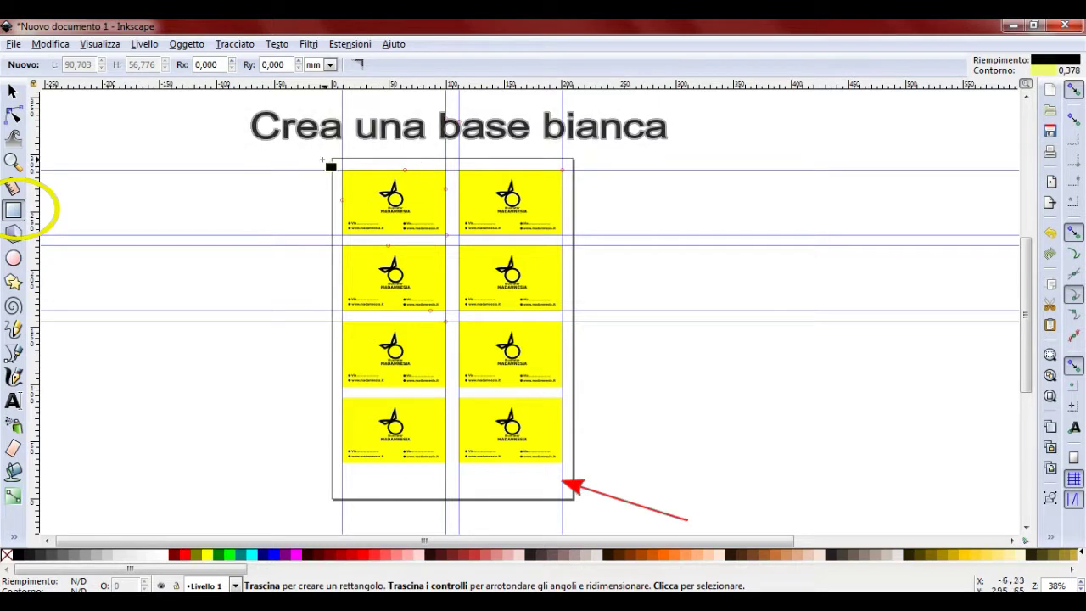
pyautogui.moveTo(332, 159); pyautogui.dragTo(573, 498)
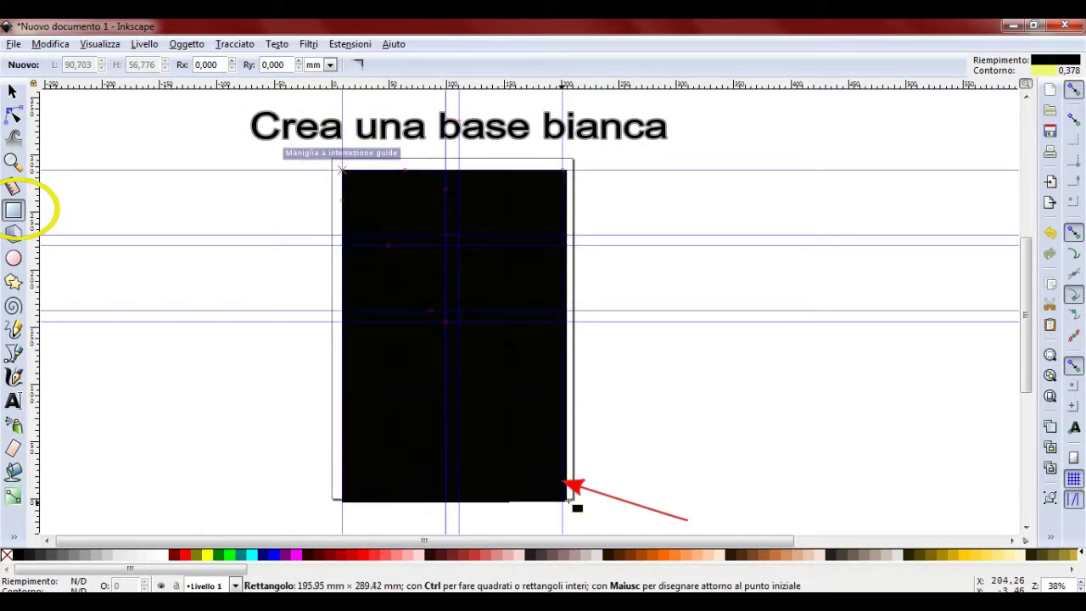
pyautogui.moveTo(573, 498); pyautogui.dragTo(577, 491)
pyautogui.scroll(1, 500, 424)
pyautogui.scroll(3, 500, 425)
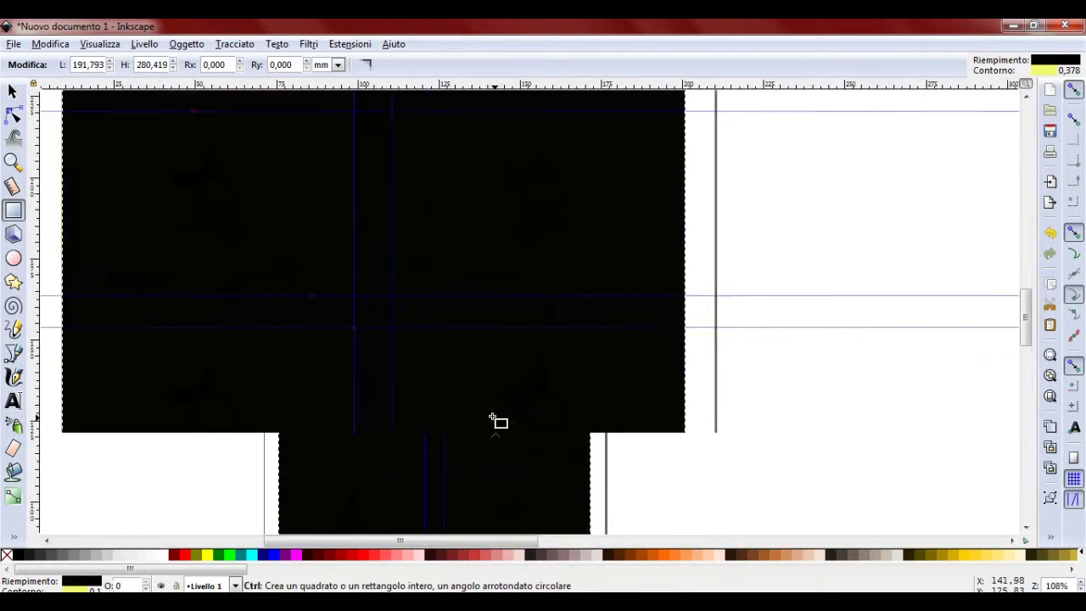
pyautogui.scroll(3, 594, 189)
pyautogui.scroll(2, 594, 189)
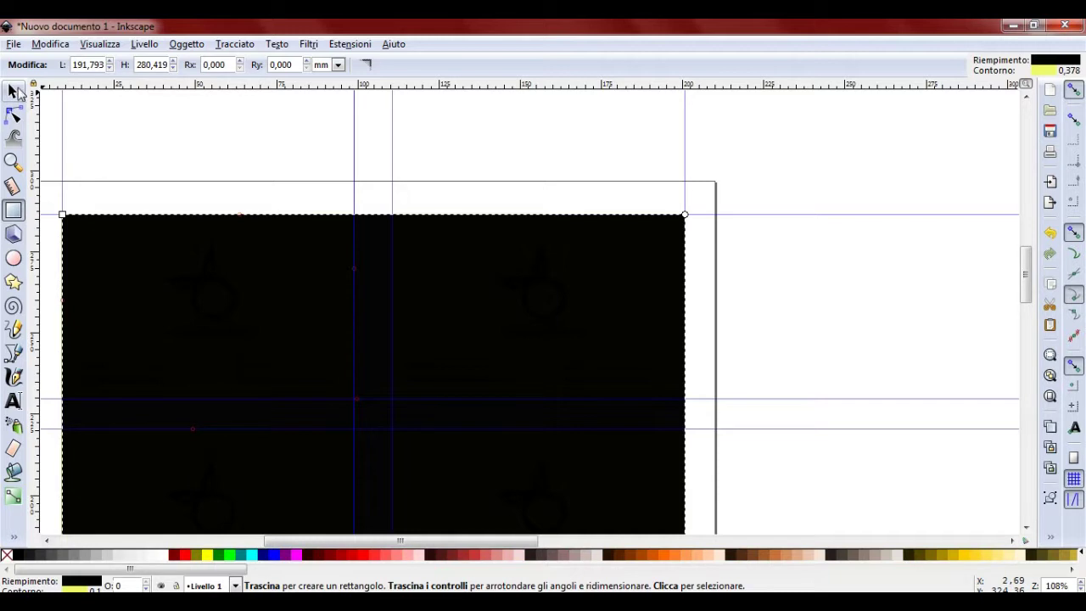
pyautogui.click(15, 87)
pyautogui.moveTo(689, 210); pyautogui.dragTo(718, 181)
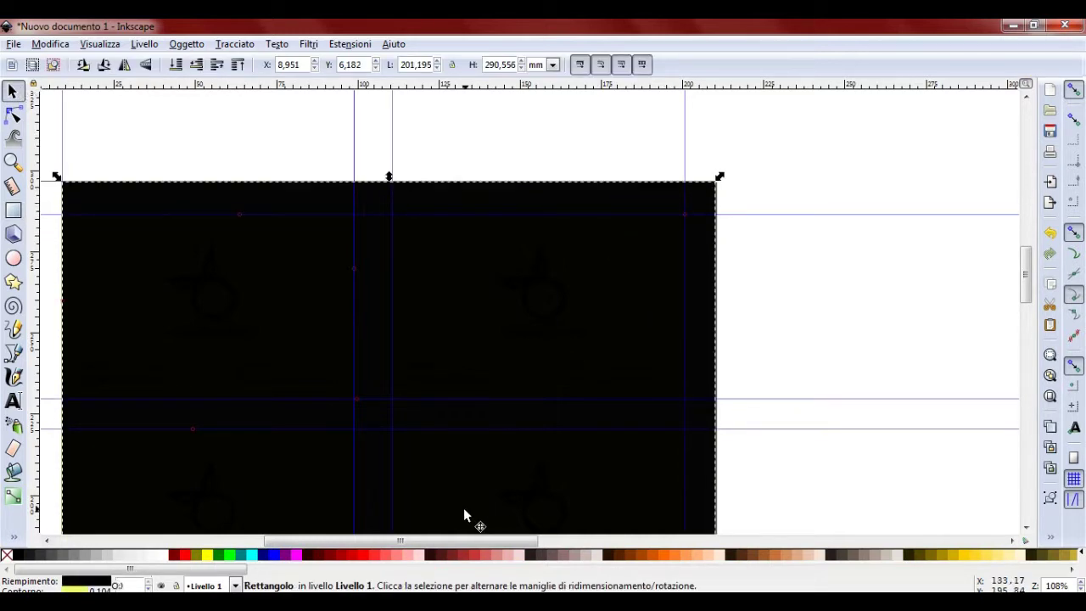
pyautogui.moveTo(459, 542); pyautogui.dragTo(387, 542)
pyautogui.moveTo(315, 179); pyautogui.dragTo(289, 185)
pyautogui.scroll(-10, 531, 308)
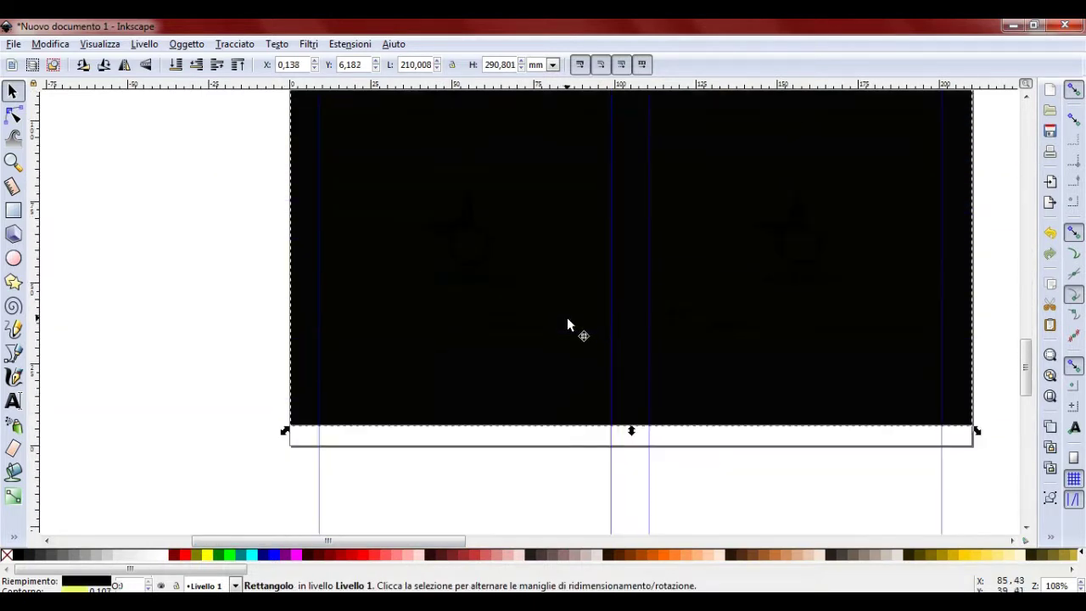
pyautogui.scroll(-5, 566, 319)
pyautogui.moveTo(630, 273); pyautogui.dragTo(629, 303)
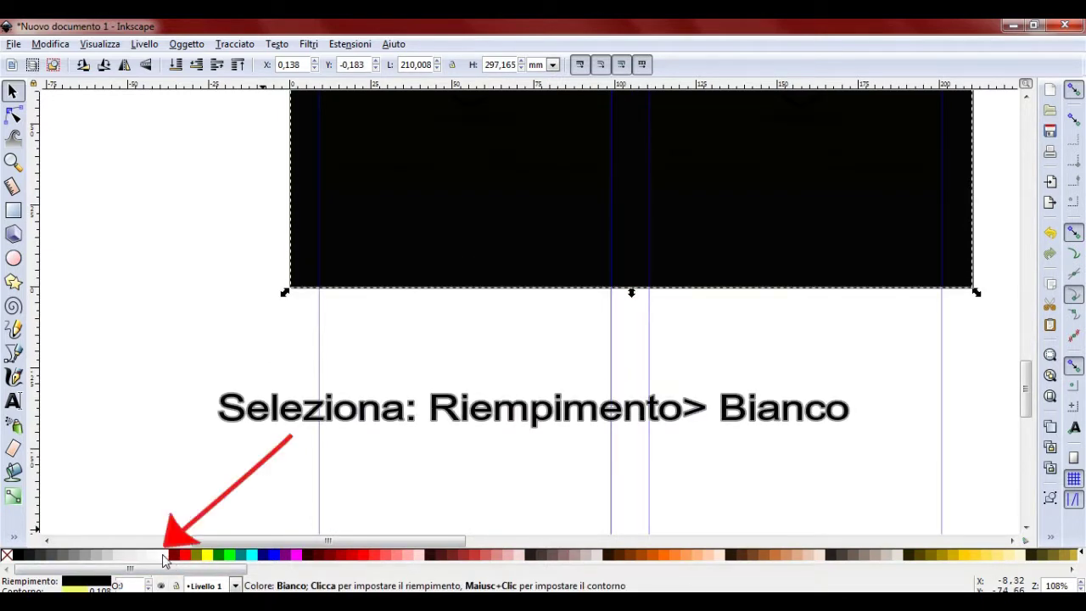
# - Fill the rectangle white and send it behind the eight cards
pyautogui.click(165, 556)
pyautogui.scroll(3, 522, 378)
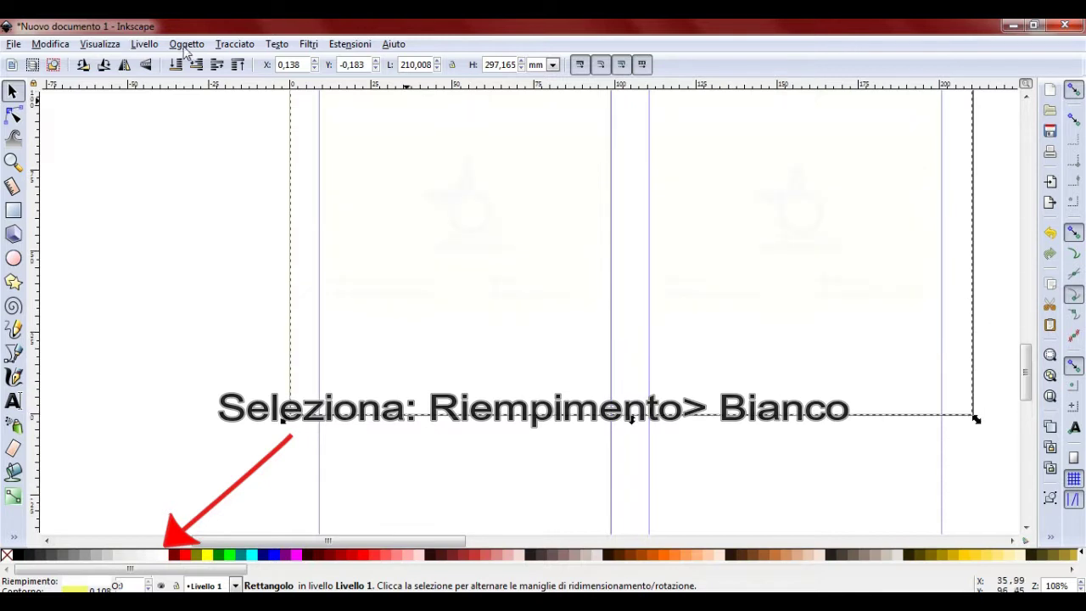
pyautogui.click(187, 44)
pyautogui.click(218, 347)
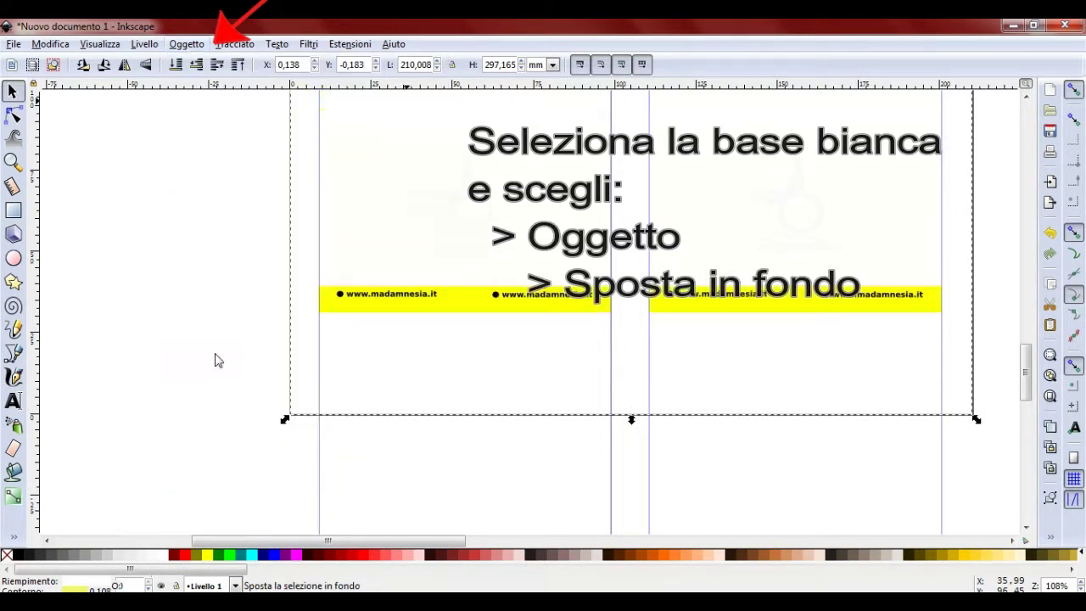
pyautogui.keyDown('ctrl'); pyautogui.scroll(-4, 650, 364); pyautogui.keyUp('ctrl')
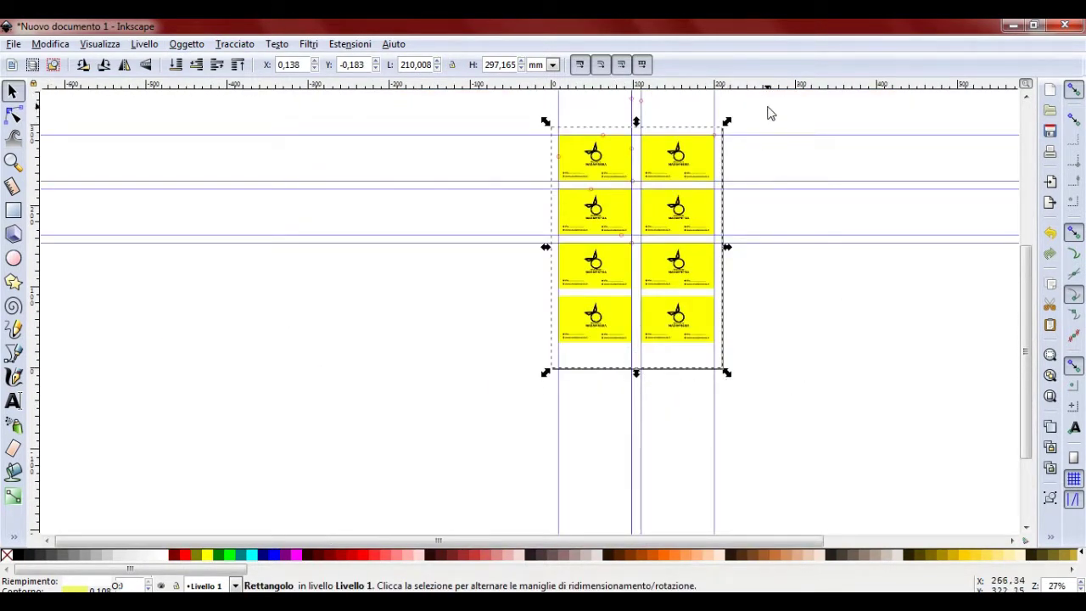
pyautogui.moveTo(768, 106); pyautogui.dragTo(416, 425)
# - Set the PNG export file to BIGLIETTINI-DA-VISITA.png on the Desktop
pyautogui.moveTo(501, 547); pyautogui.dragTo(632, 548)
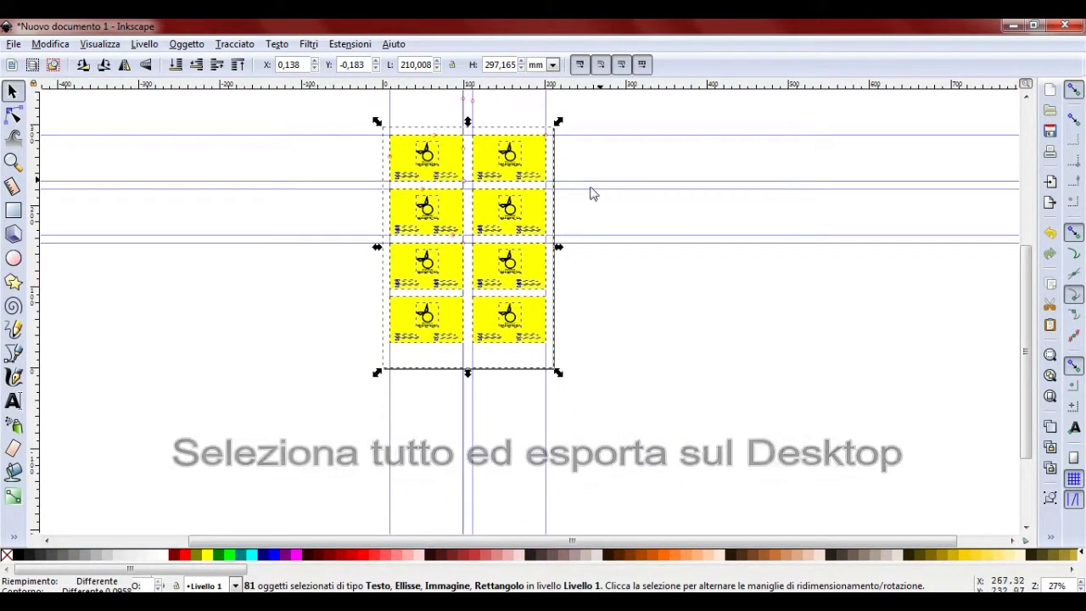
pyautogui.click(14, 44)
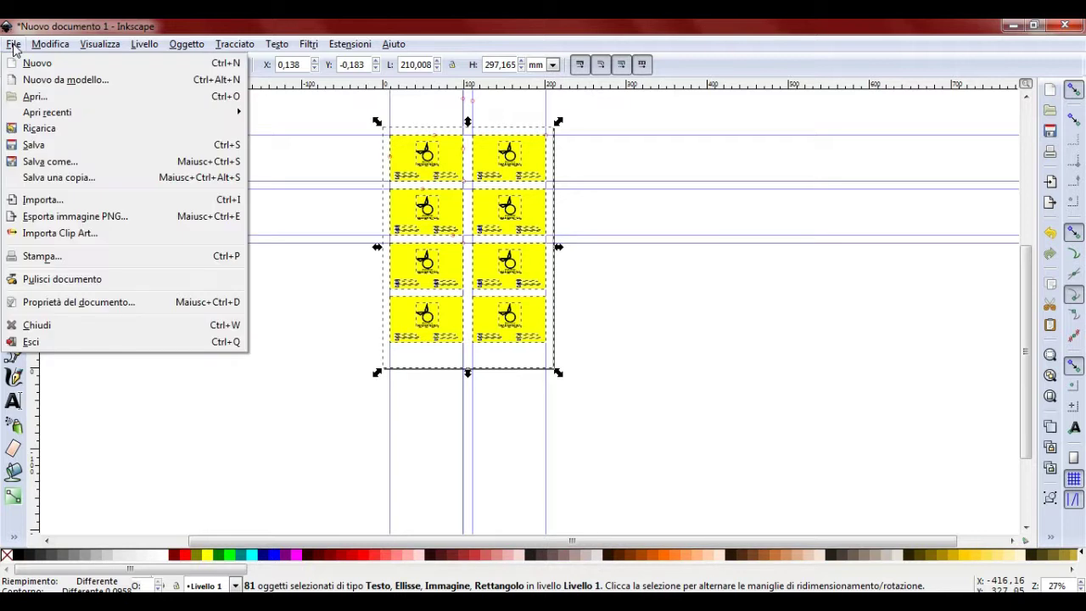
pyautogui.click(85, 213)
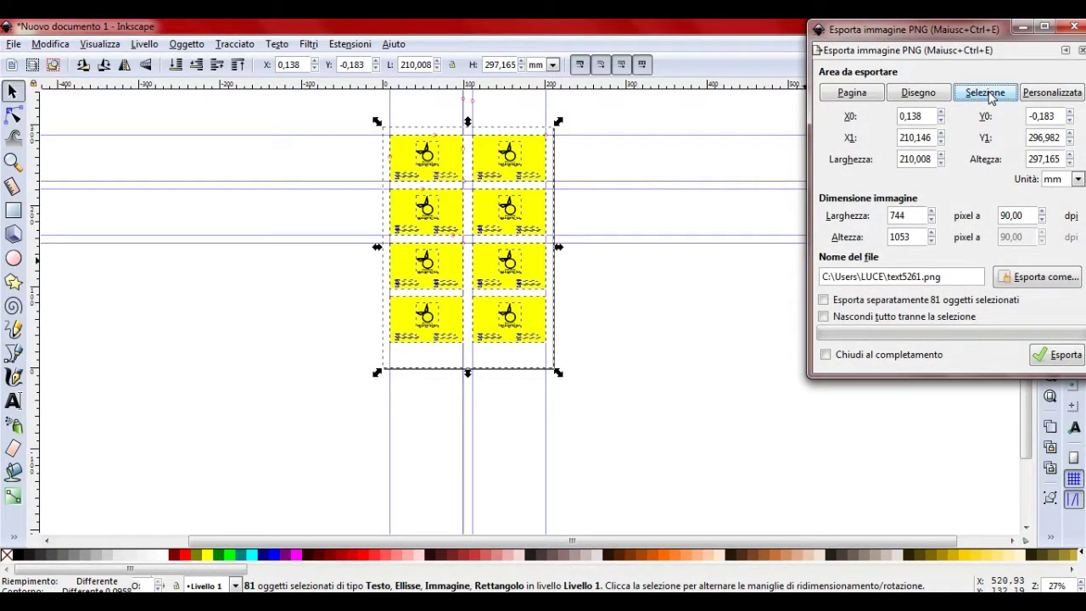
pyautogui.click(1046, 276)
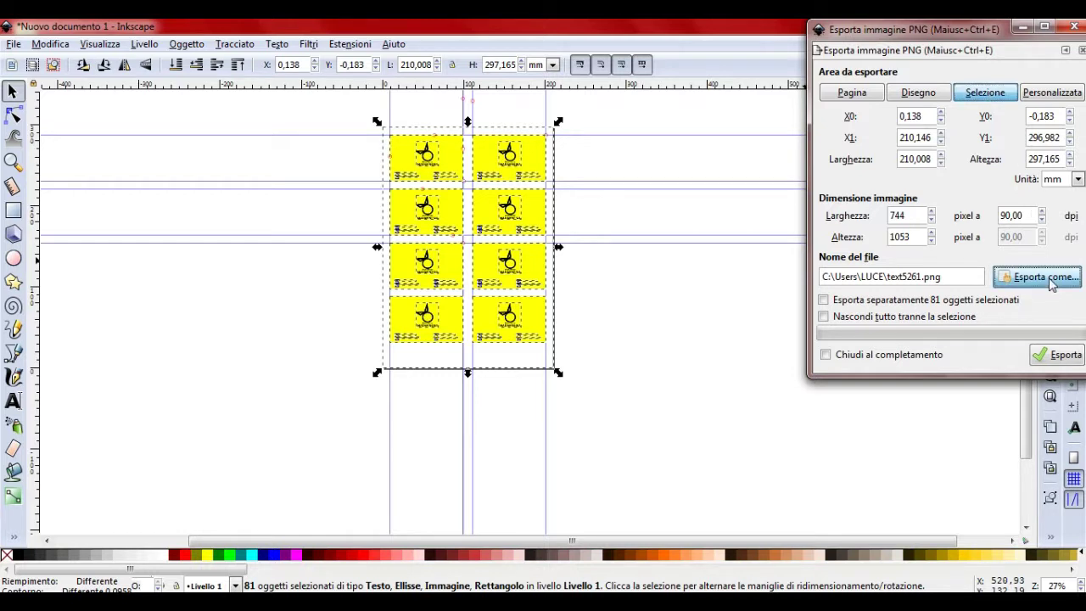
pyautogui.click(179, 189)
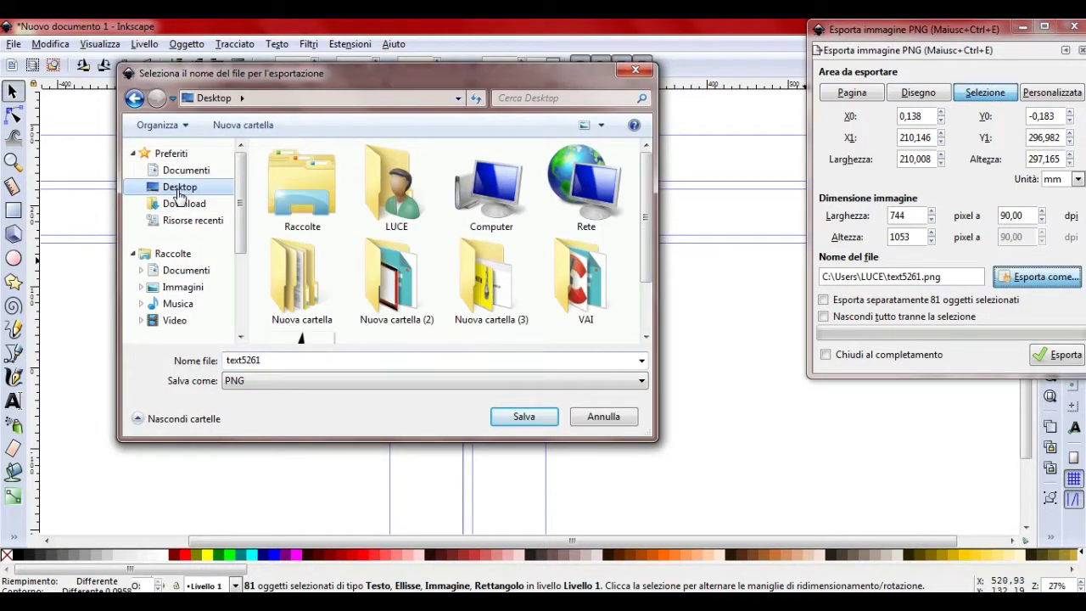
pyautogui.doubleClick(245, 361)
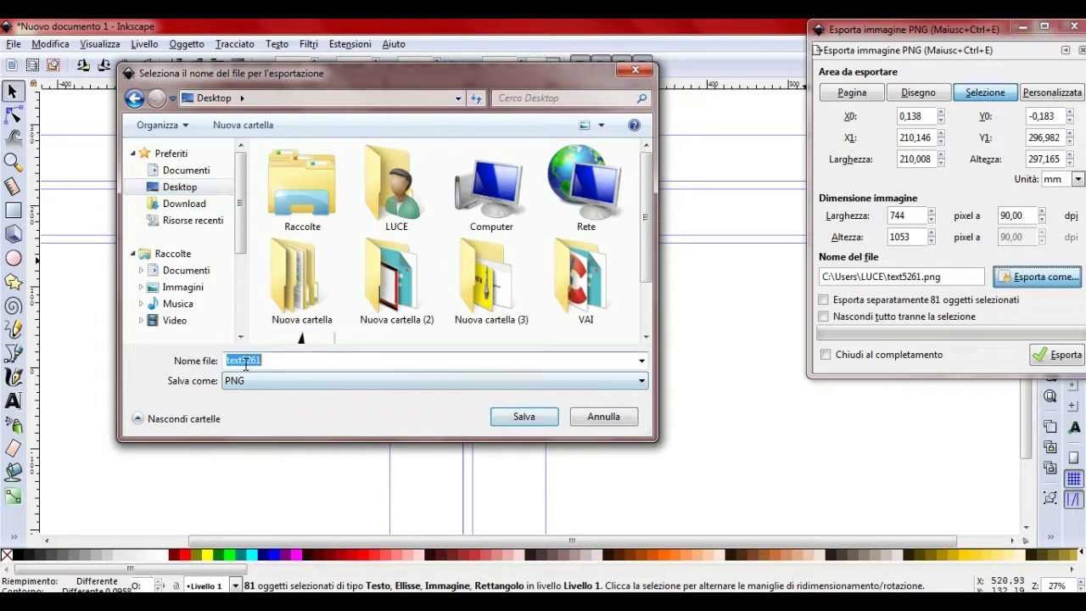
pyautogui.write('BIGLIETTINI-DA-VISITA')
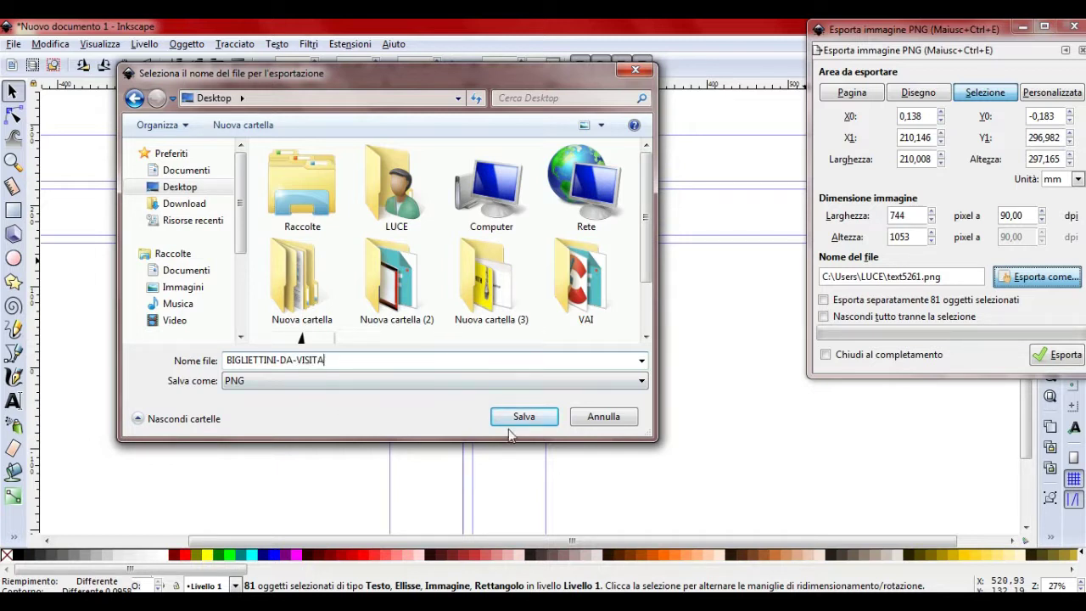
pyautogui.click(519, 417)
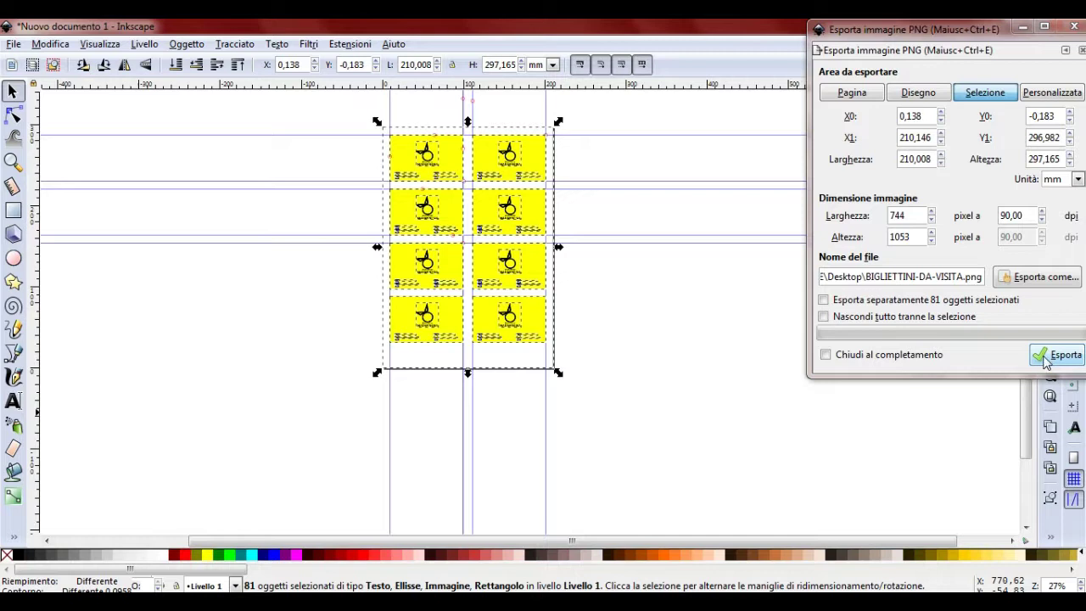
# - Export the card sheet PNG, close the export settings and minimize Inkscape
pyautogui.click(1062, 356)
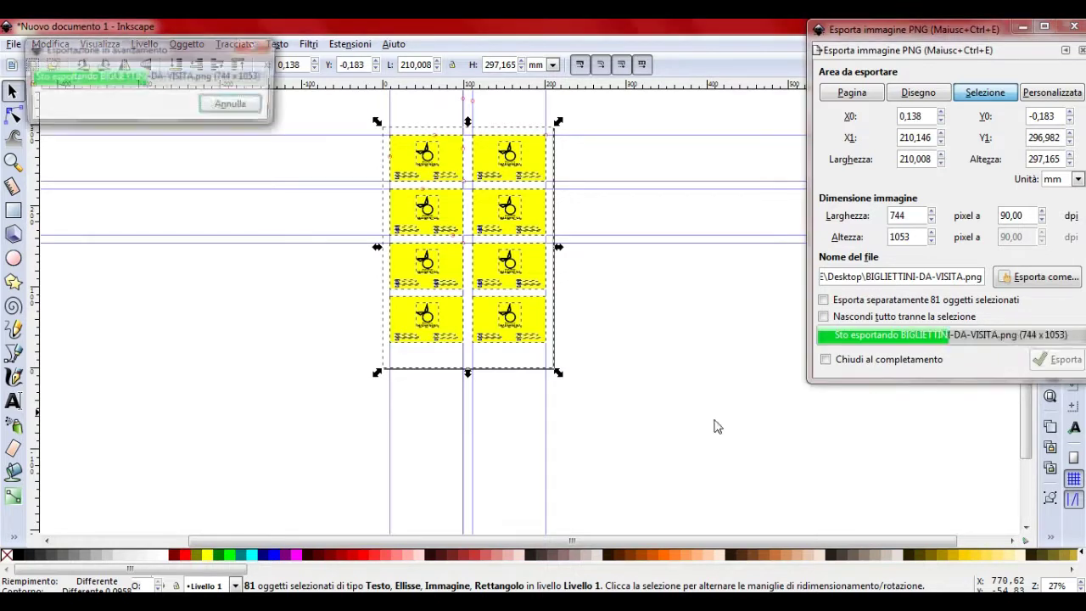
pyautogui.click(1075, 29)
pyautogui.click(1019, 27)
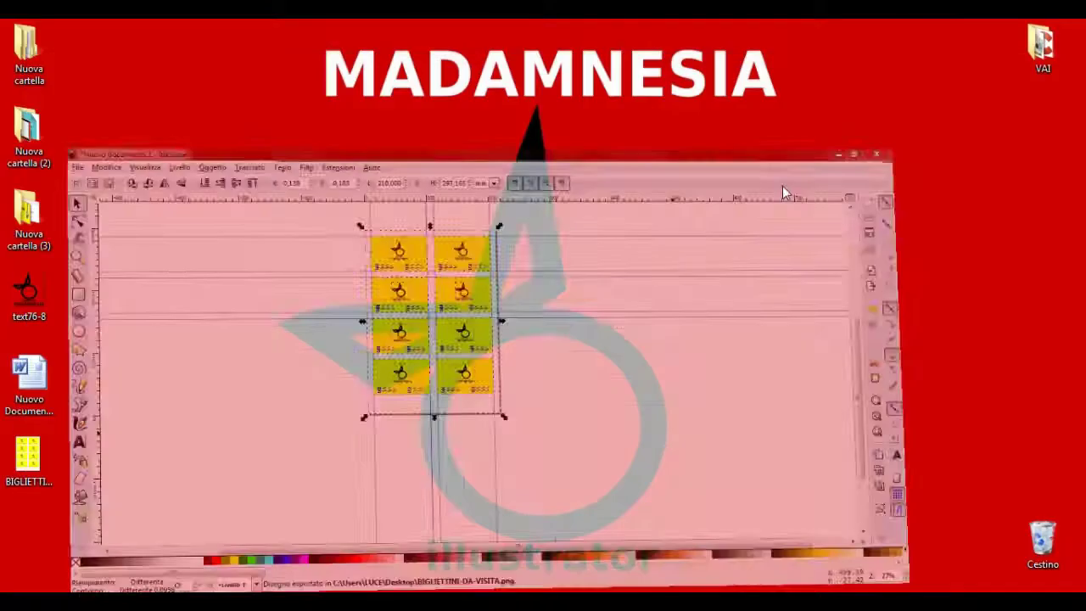
pyautogui.rightClick(31, 457)
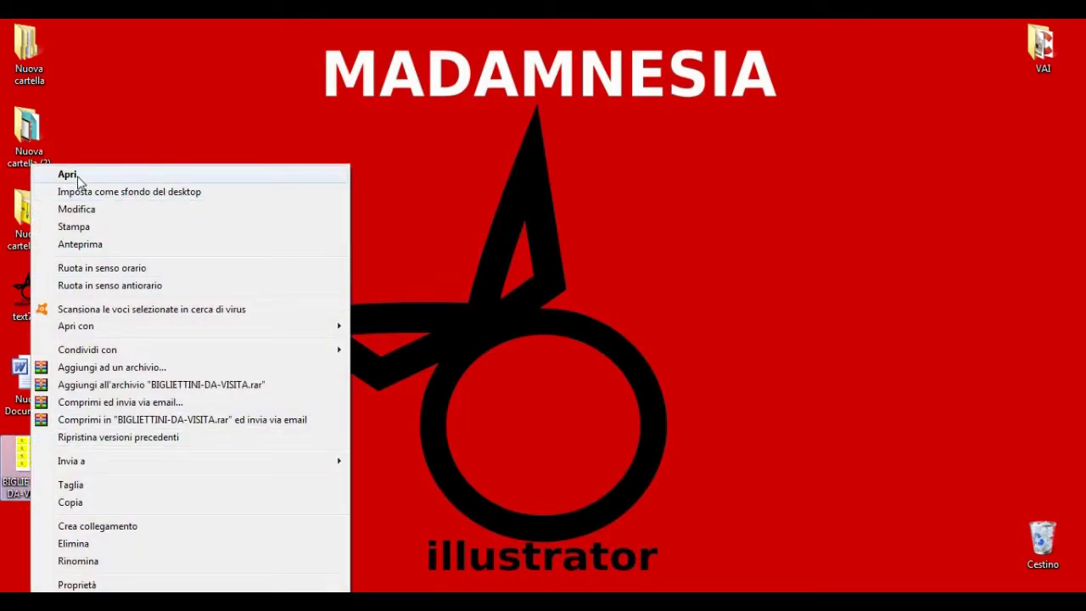
pyautogui.moveTo(88, 349)
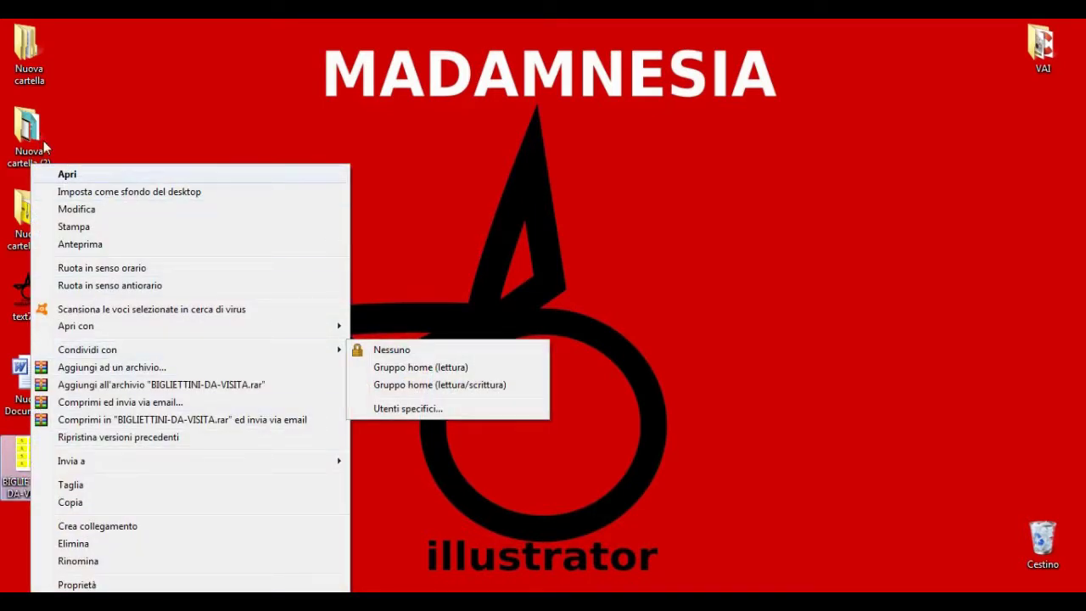
pyautogui.click(90, 244)
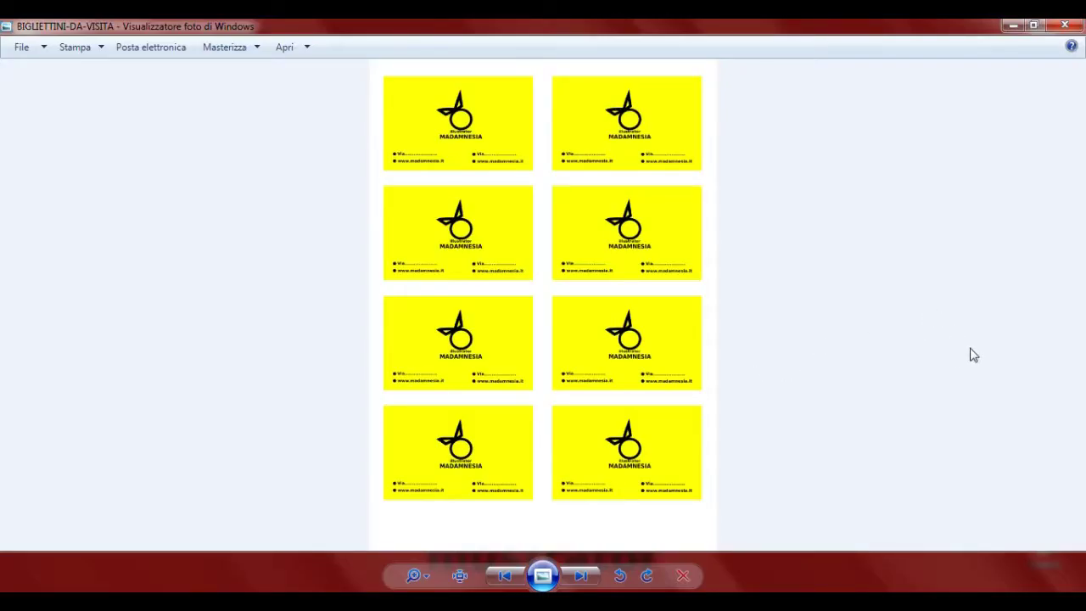
pyautogui.scroll(2, 545, 404)
pyautogui.scroll(1, 650, 371)
pyautogui.scroll(1, 650, 371)
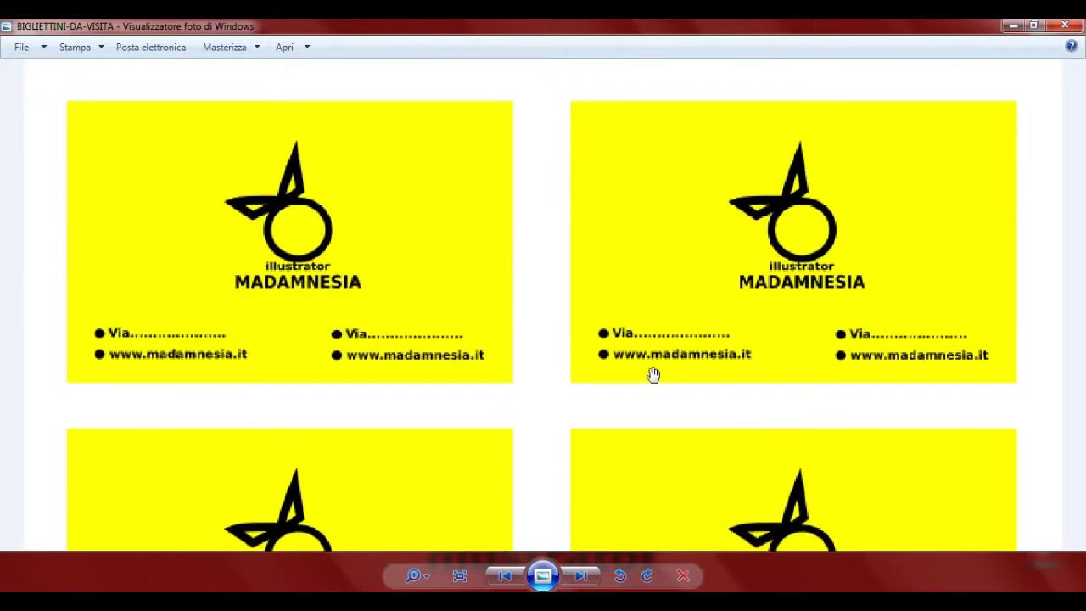
pyautogui.scroll(-3, 633, 394)
pyautogui.scroll(-1, 633, 394)
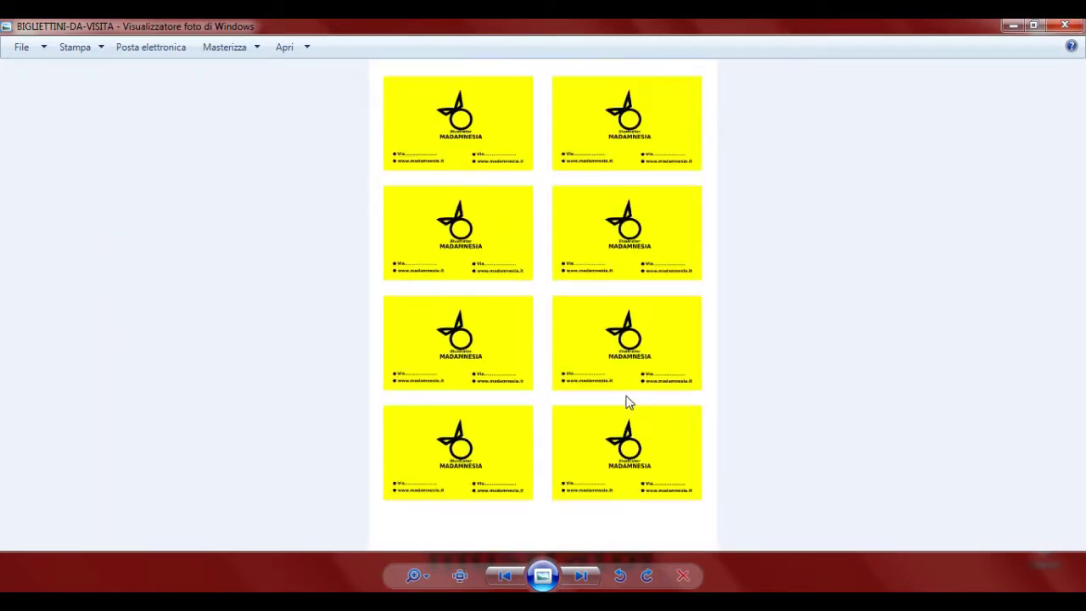
pyautogui.click(1066, 26)
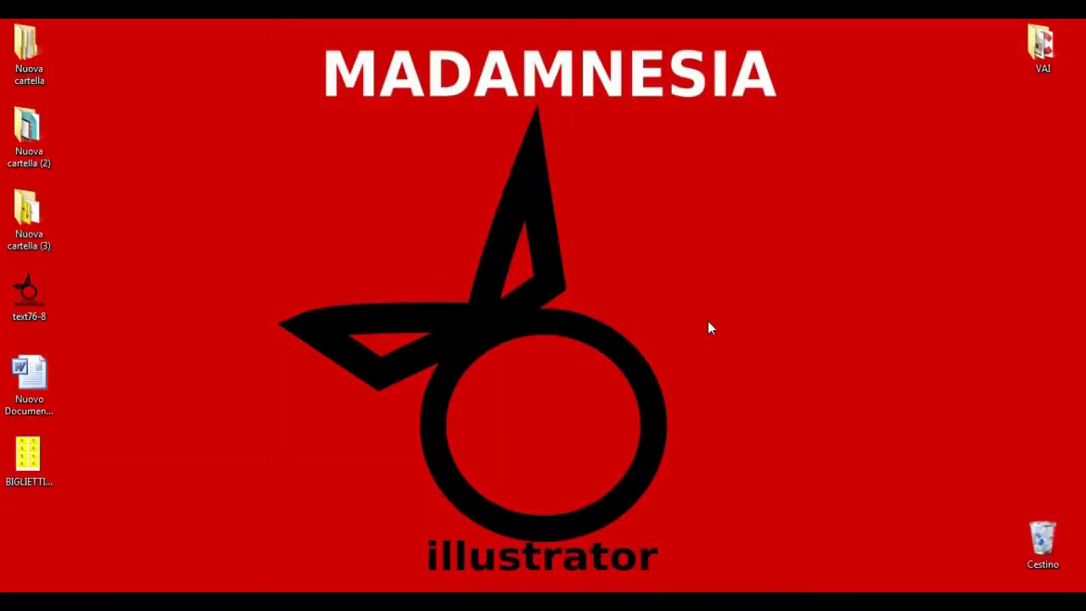
# - Insert the BIGLIETTINI business-card PNG from the Desktop into a blank Word document
pyautogui.doubleClick(44, 399)
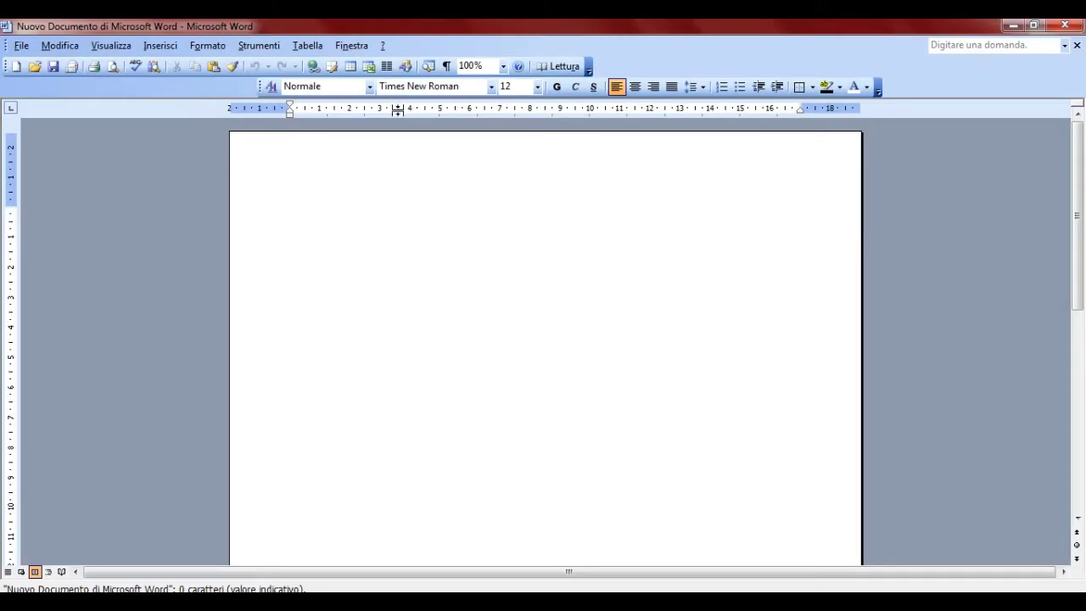
pyautogui.click(22, 45)
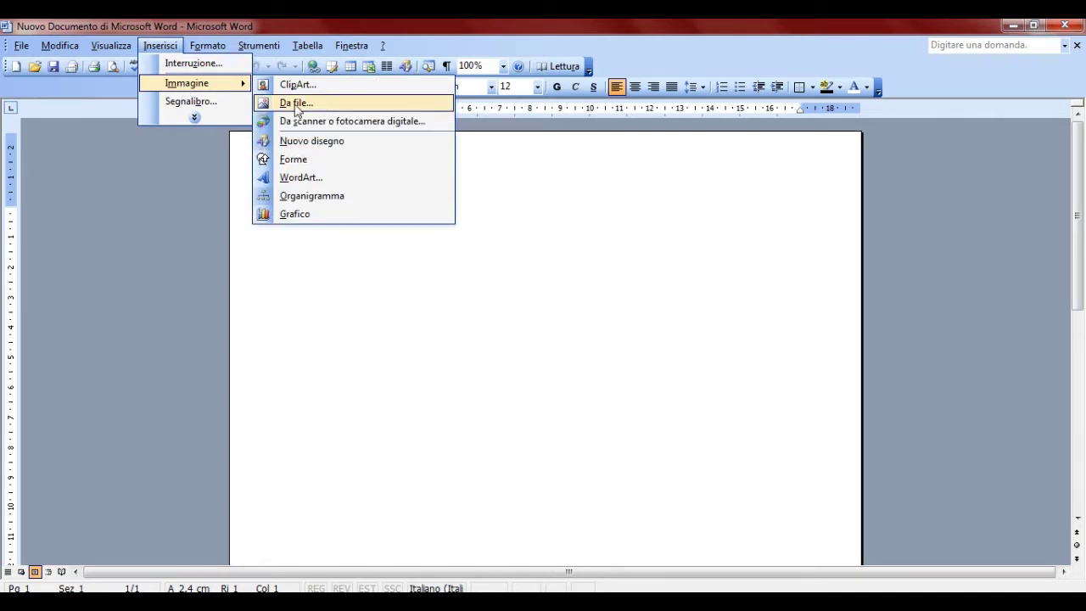
pyautogui.moveTo(187, 83)
pyautogui.click(321, 102)
pyautogui.click(358, 242)
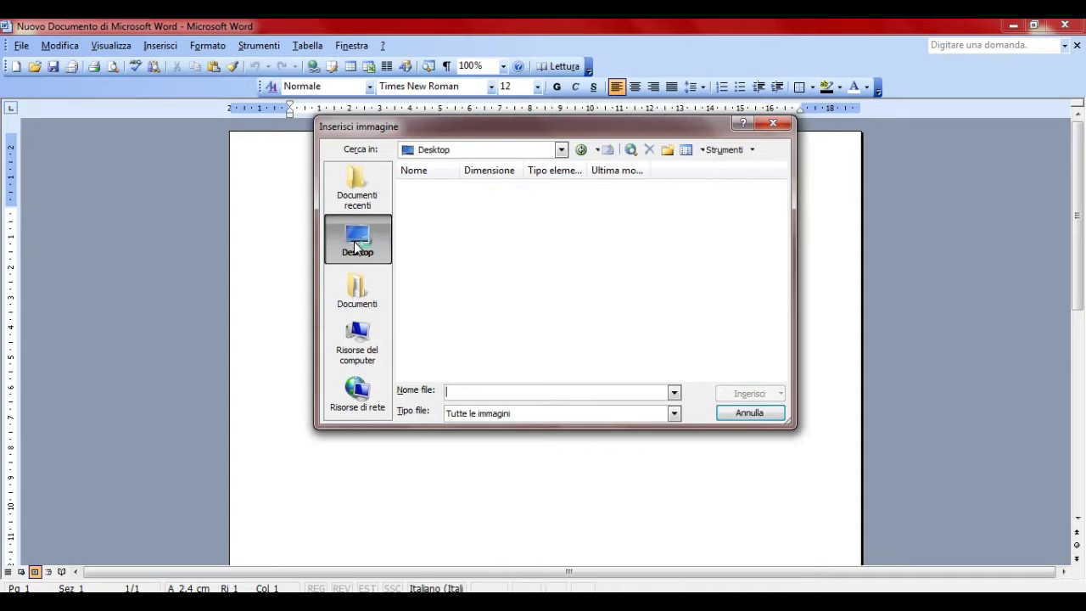
pyautogui.click(544, 291)
pyautogui.click(720, 394)
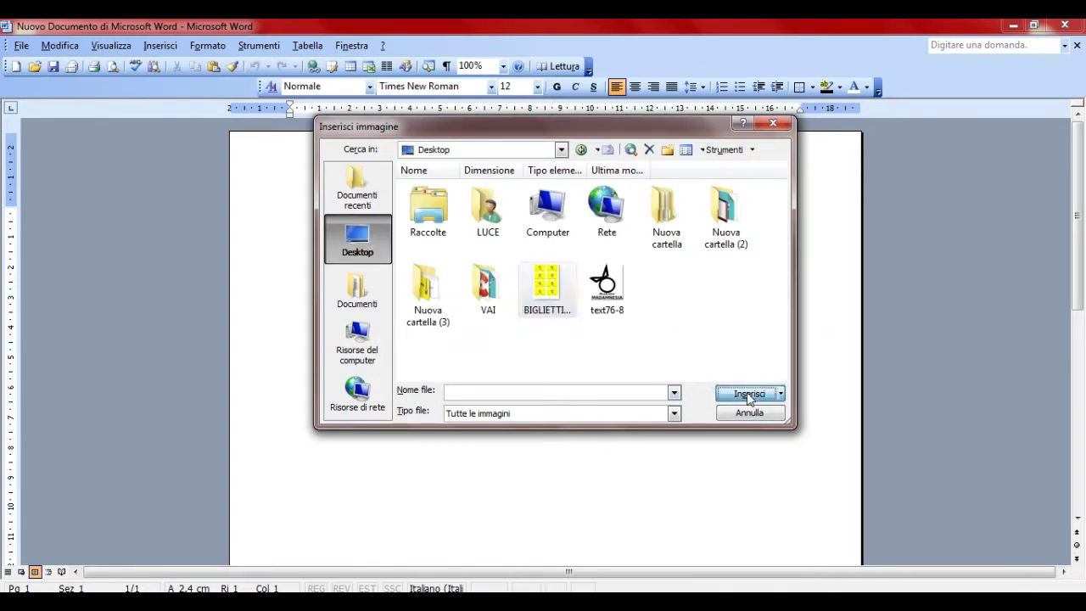
pyautogui.scroll(-5, 958, 347)
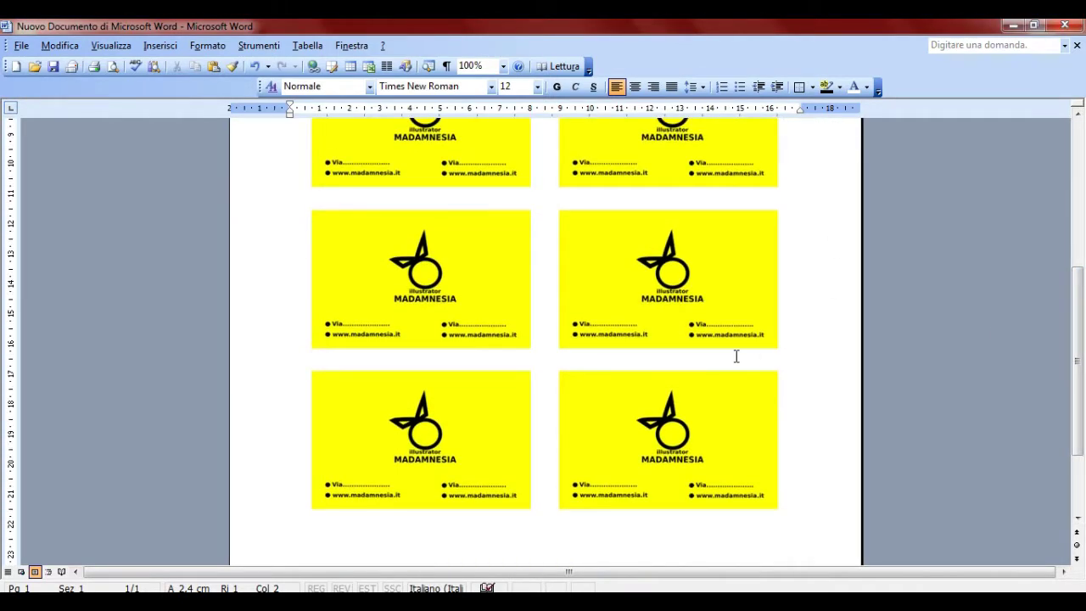
pyautogui.keyDown('ctrl'); pyautogui.scroll(-2, 735, 358); pyautogui.keyUp('ctrl')
pyautogui.moveTo(1078, 231)
pyautogui.mouseDown()
pyautogui.moveTo(1081, 348)
pyautogui.moveTo(1081, 241)
pyautogui.mouseUp()
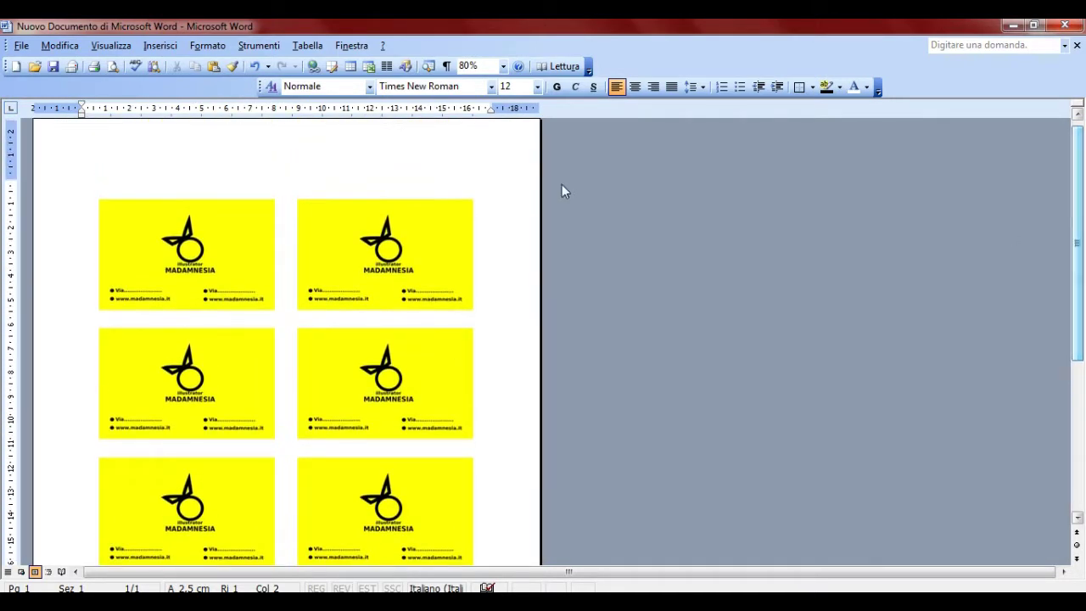
# - Show the eight-card page in Print Preview, then open and cancel the Print dialog
pyautogui.click(22, 46)
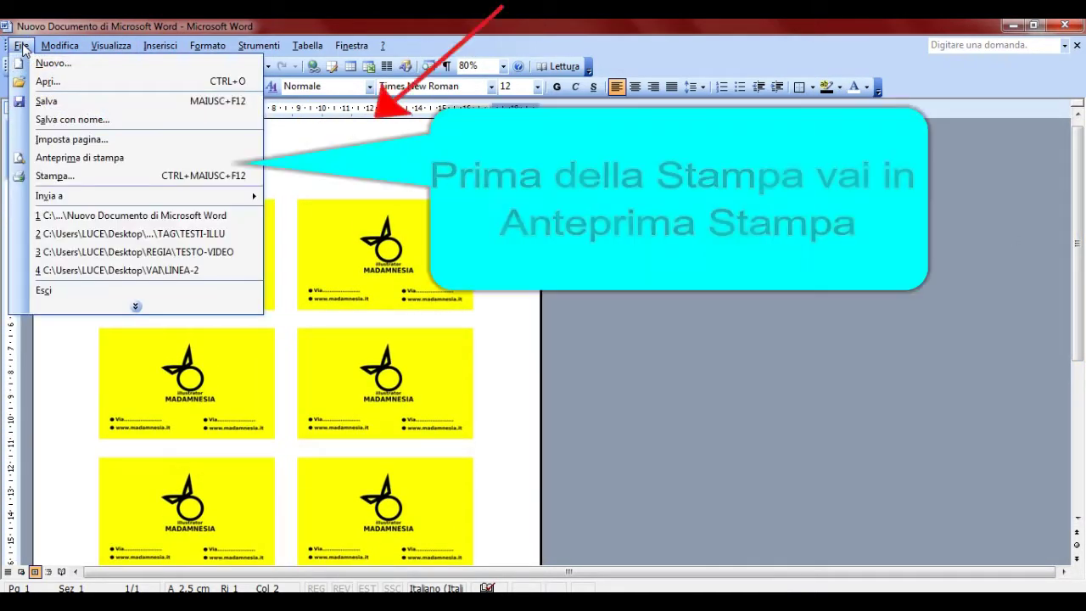
pyautogui.click(80, 158)
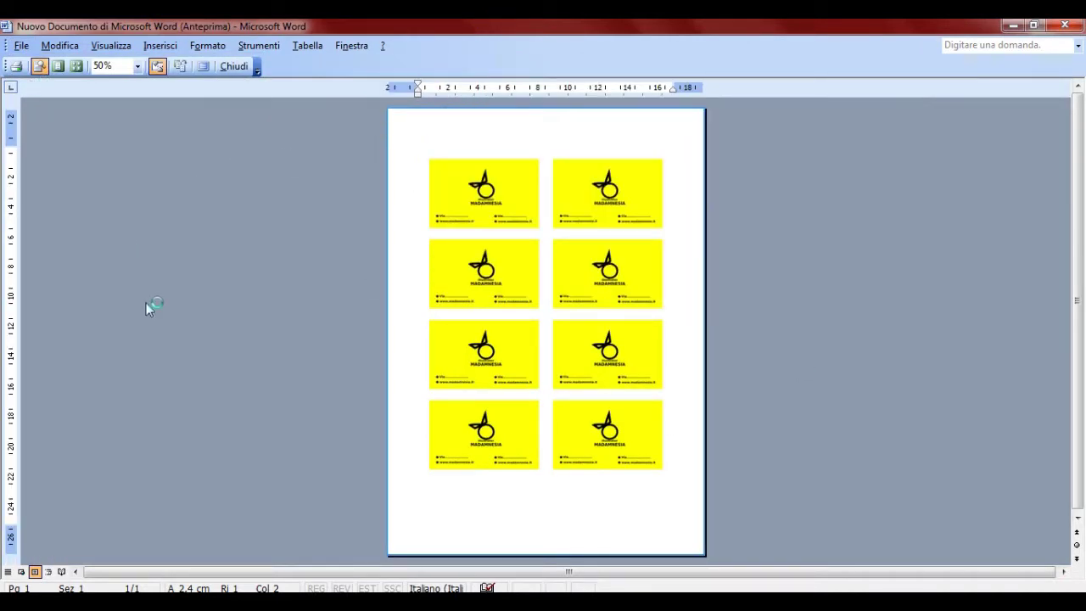
pyautogui.click(21, 46)
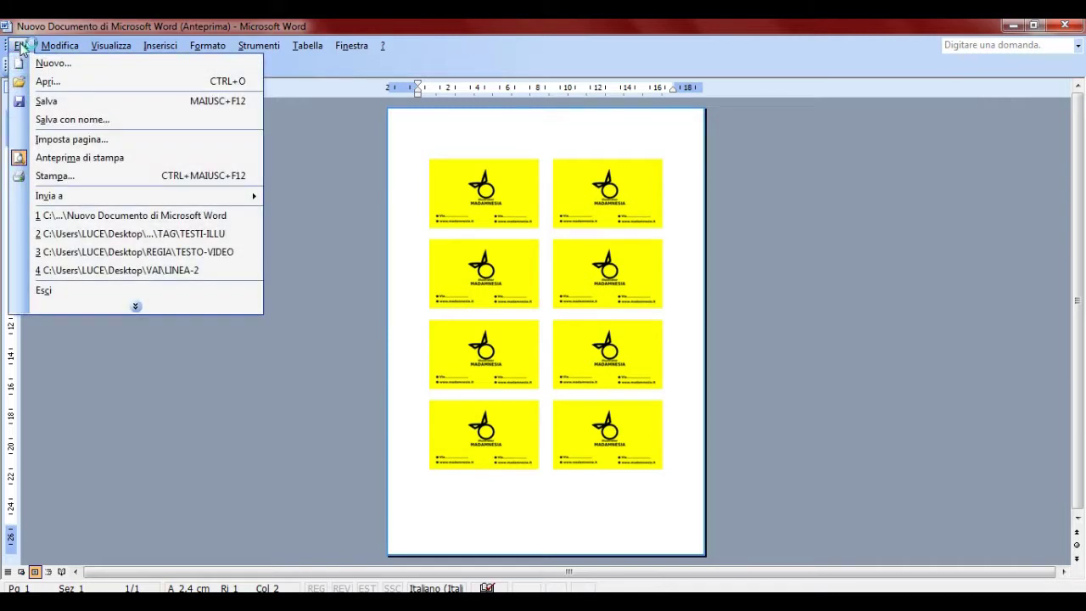
pyautogui.click(67, 176)
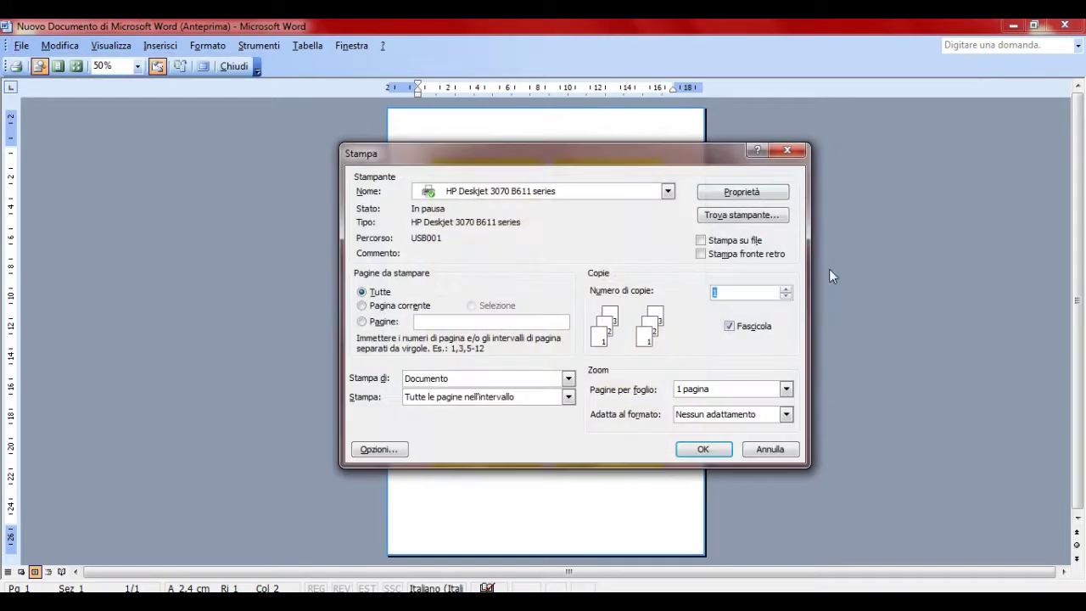
pyautogui.click(787, 151)
# - Zoom into the preview and scroll through the page to inspect all eight cards
pyautogui.click(598, 391)
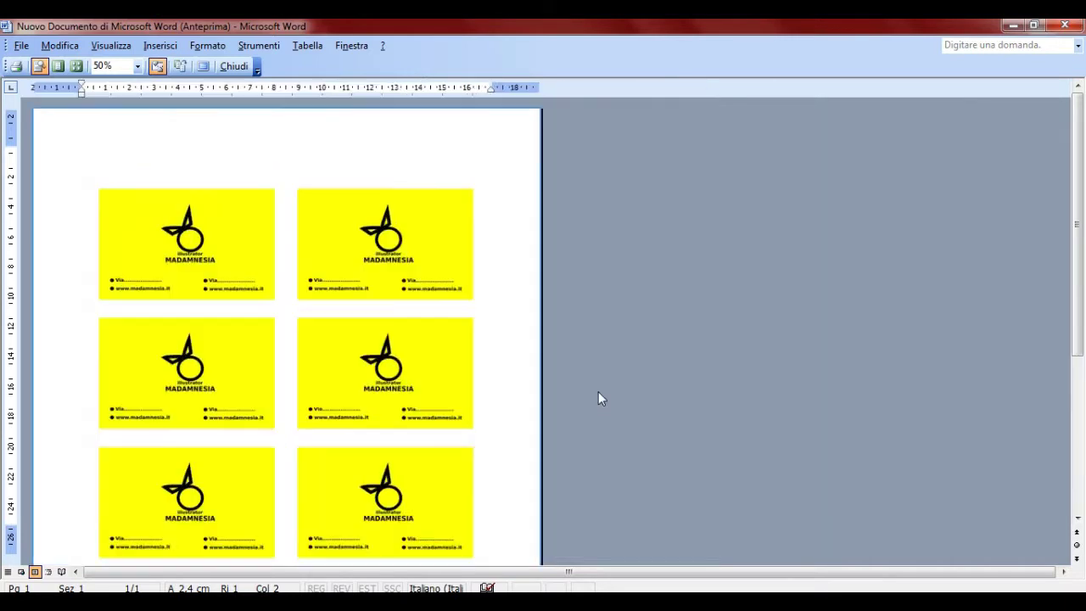
pyautogui.scroll(-3, 1079, 365)
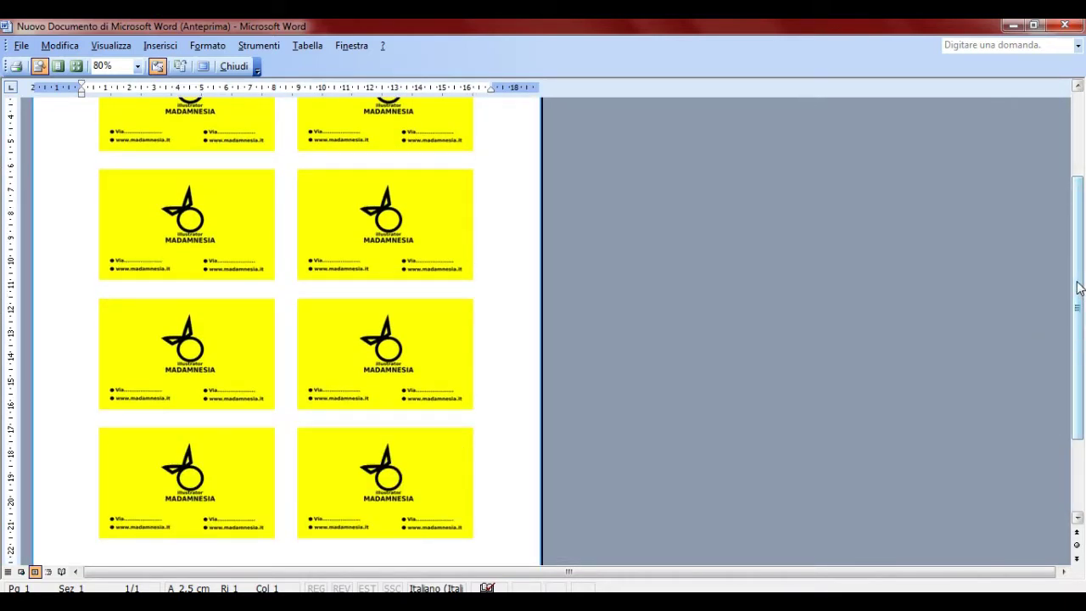
pyautogui.moveTo(1083, 291); pyautogui.dragTo(974, 251)
pyautogui.scroll(-3, 974, 252)
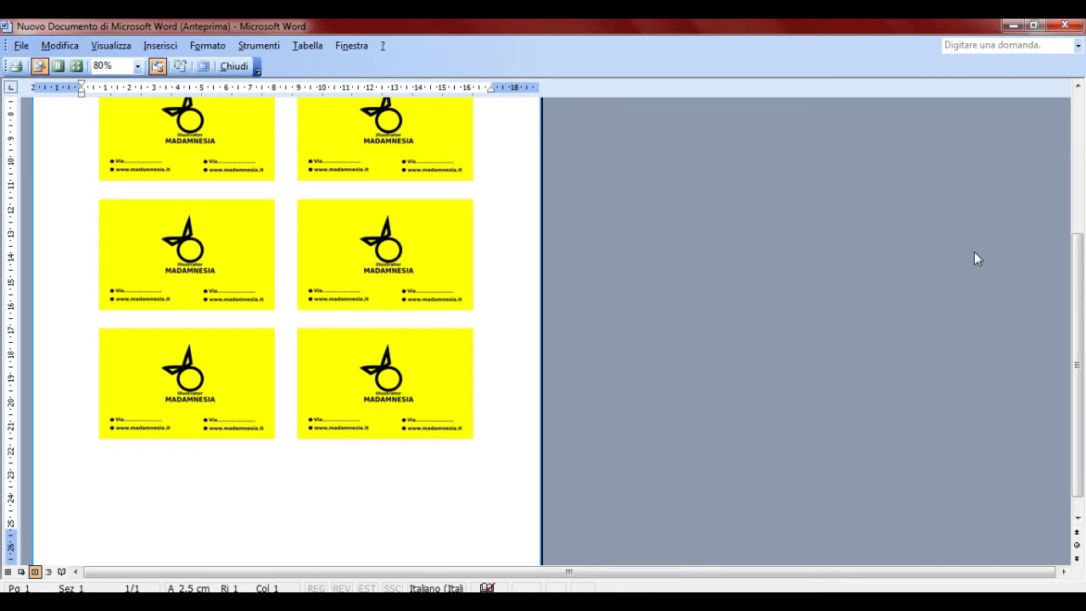
pyautogui.scroll(5, 974, 251)
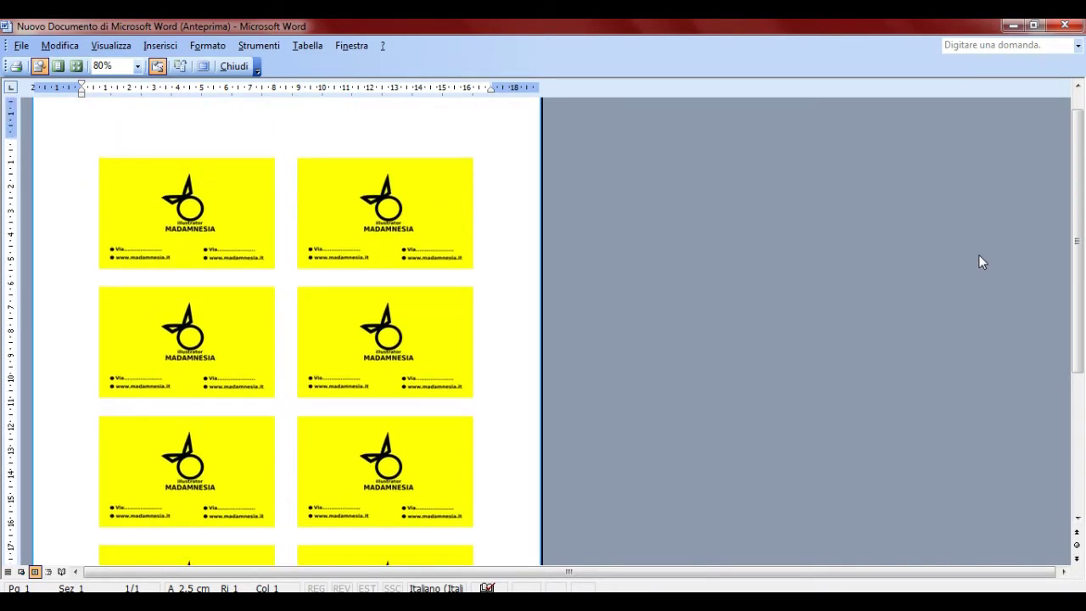
pyautogui.scroll(-2, 927, 272)
pyautogui.scroll(-2, 925, 272)
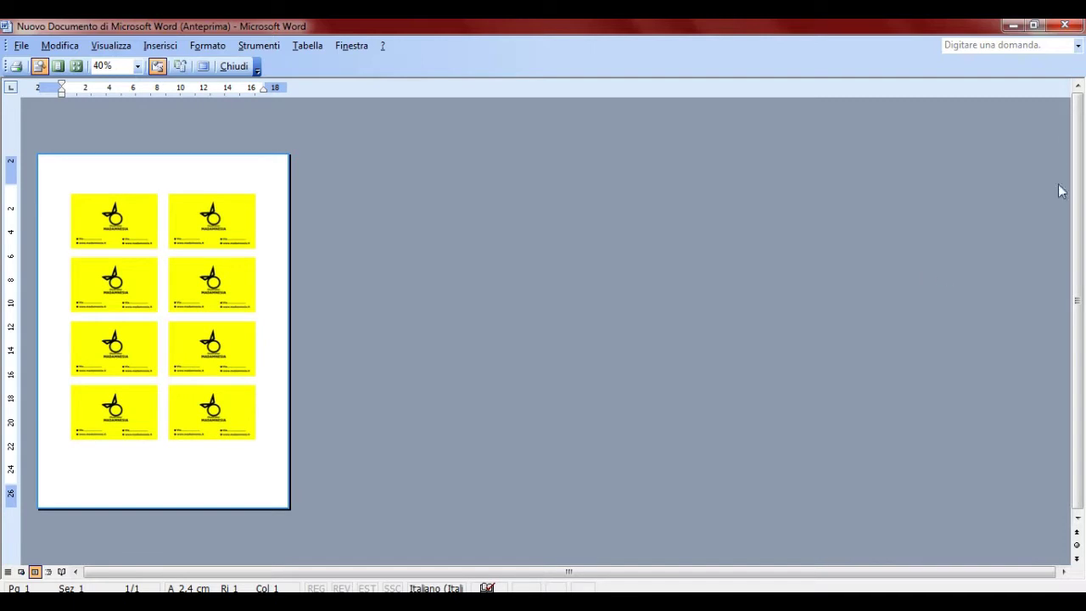
pyautogui.scroll(2, 315, 375)
pyautogui.scroll(1, 549, 356)
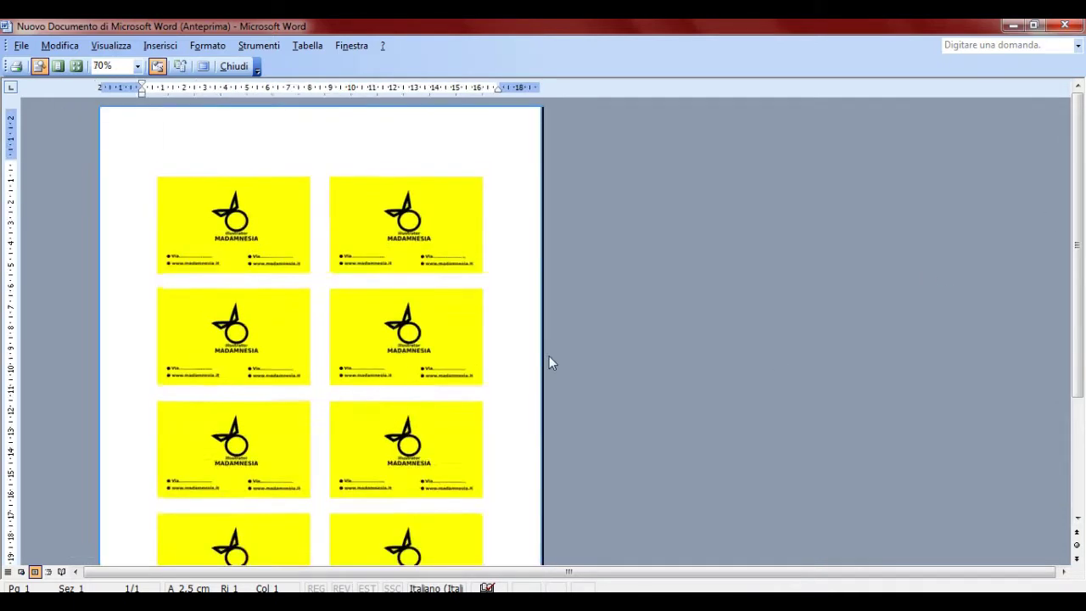
pyautogui.scroll(1, 549, 355)
pyautogui.scroll(2, 556, 354)
pyautogui.moveTo(1082, 183); pyautogui.dragTo(1083, 413)
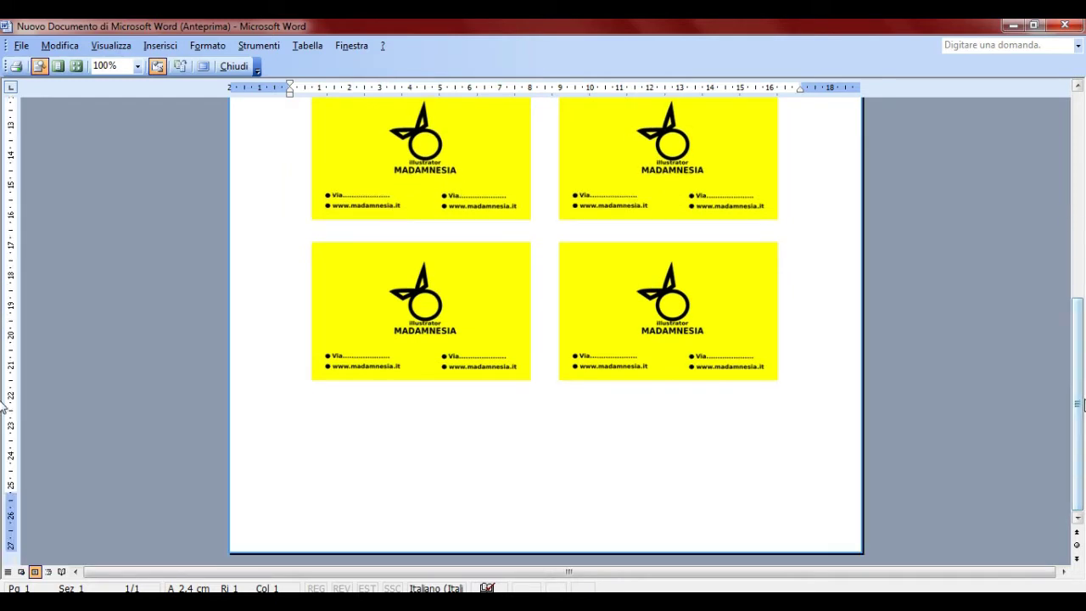
pyautogui.moveTo(1082, 413)
pyautogui.mouseDown()
pyautogui.moveTo(1077, 248)
pyautogui.moveTo(1061, 176)
pyautogui.mouseUp()
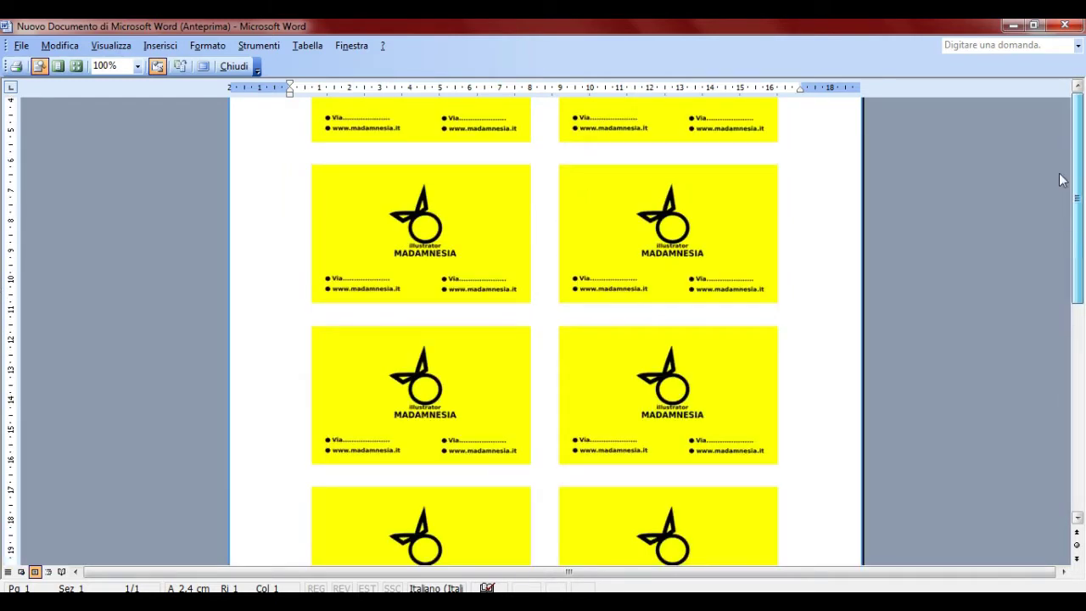
# - Leave the preview and close the Word document without saving changes
pyautogui.click(1067, 25)
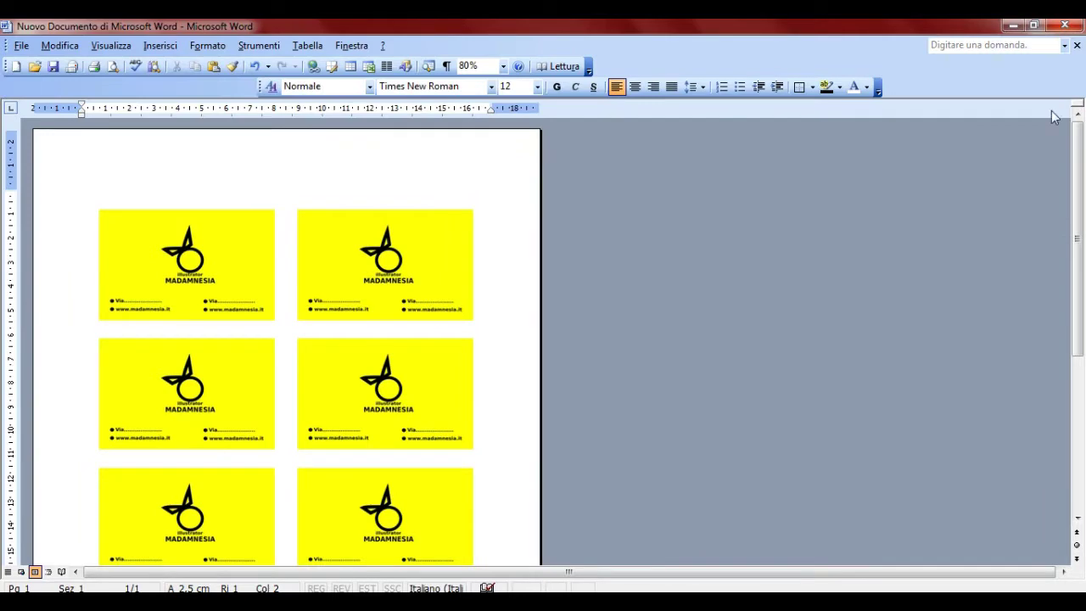
pyautogui.click(1065, 29)
pyautogui.click(555, 357)
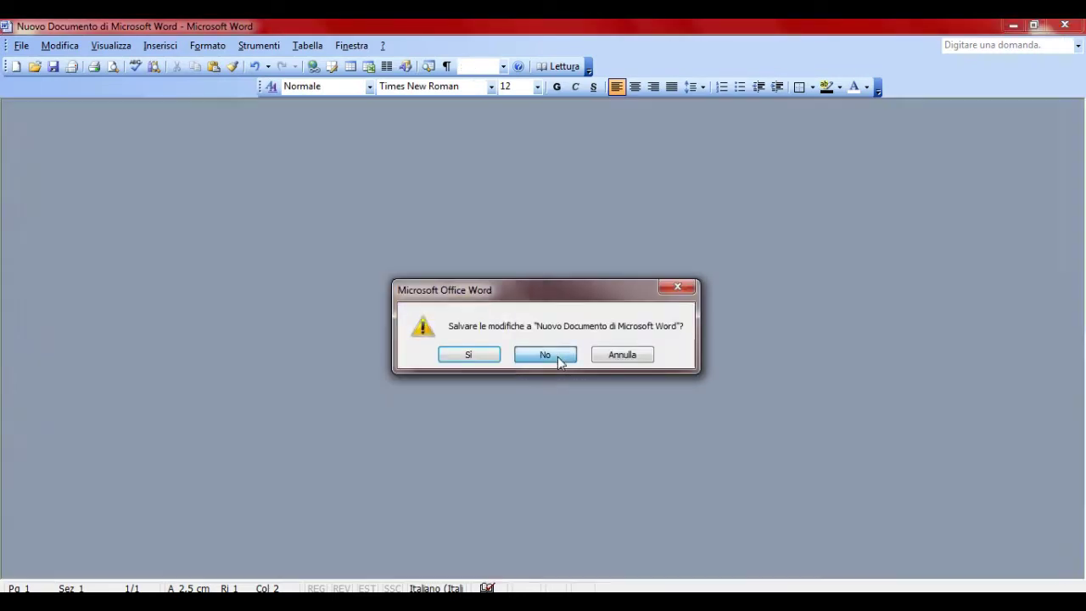
pyautogui.rightClick(46, 454)
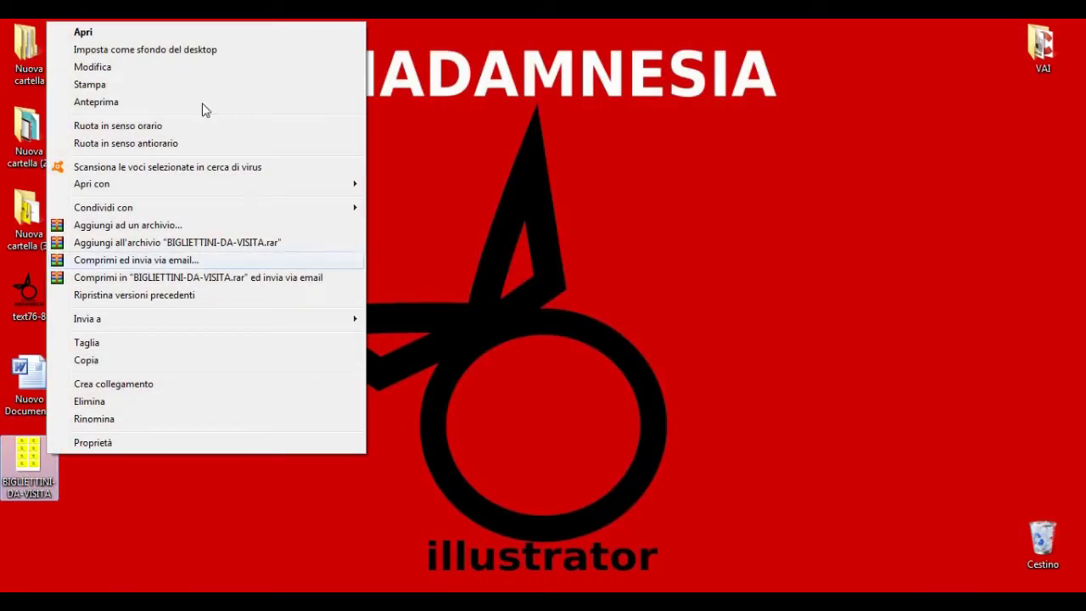
pyautogui.click(83, 32)
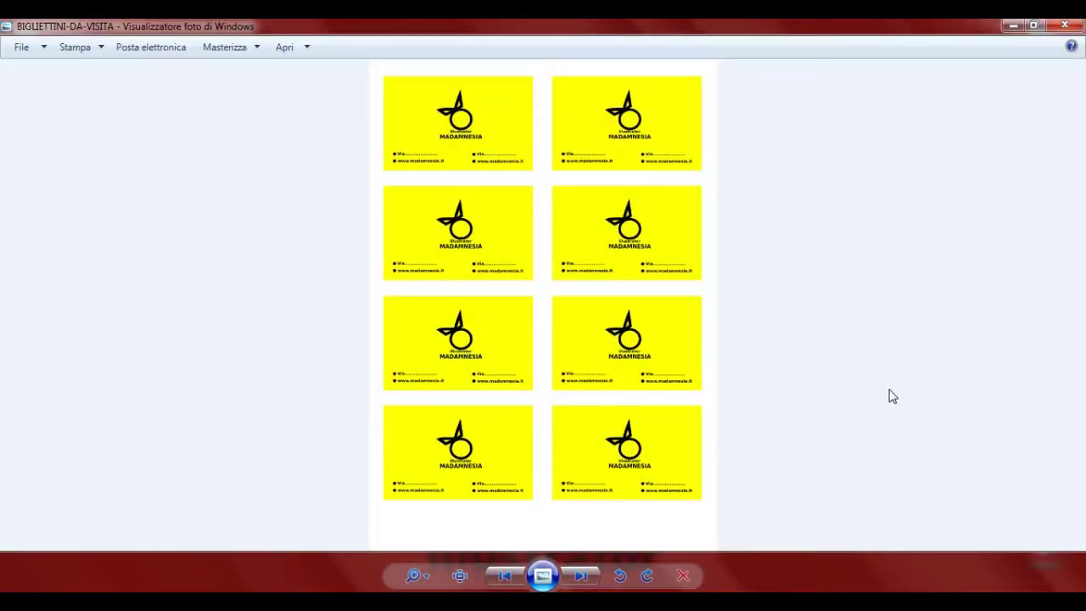
pyautogui.scroll(2, 572, 376)
pyautogui.scroll(1, 568, 370)
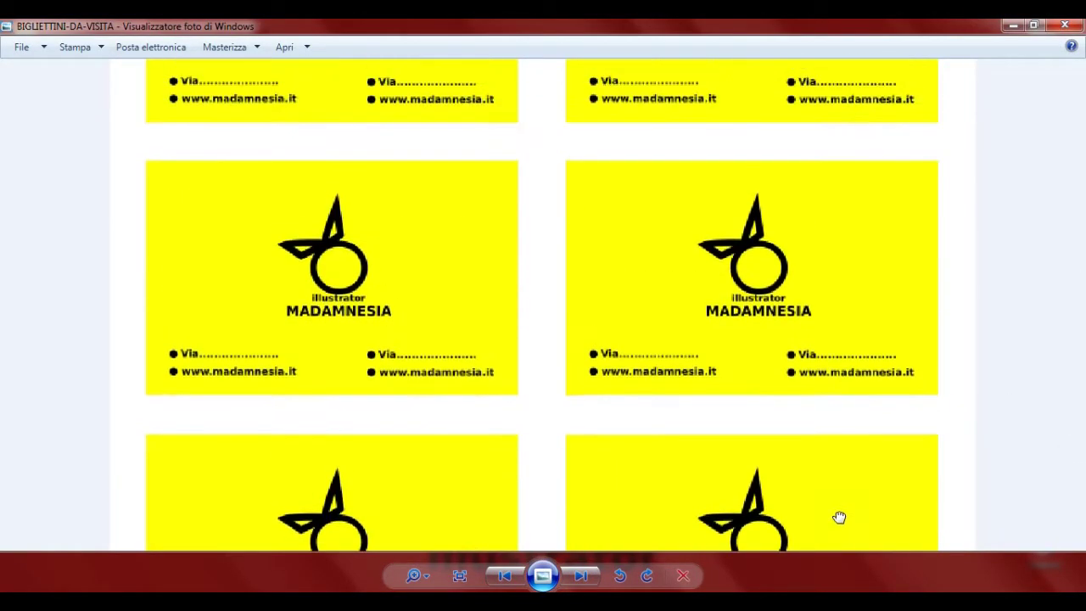
pyautogui.scroll(-2, 849, 323)
pyautogui.scroll(-1, 684, 416)
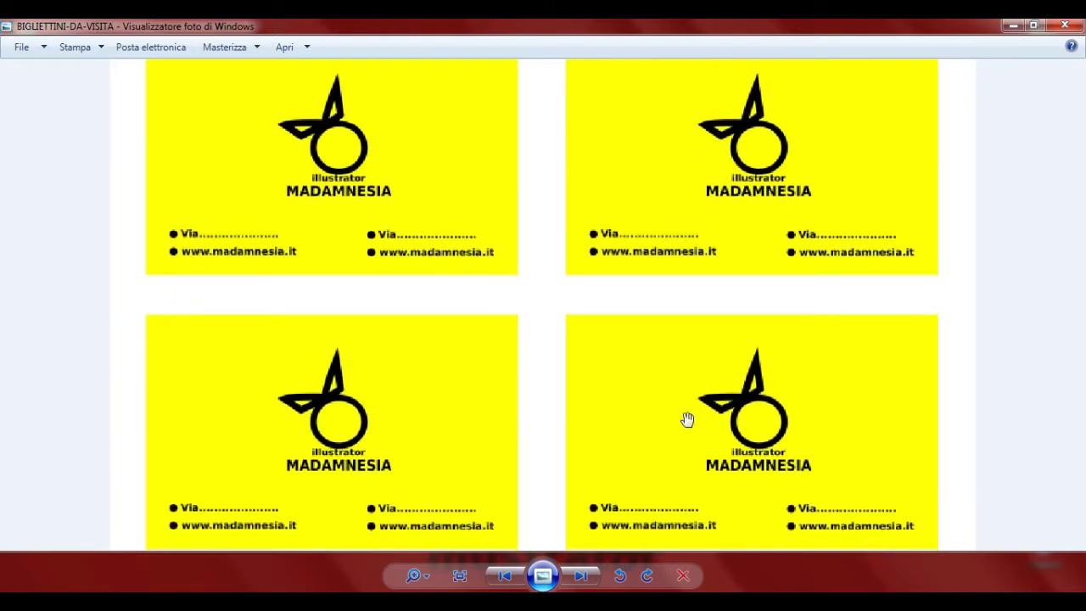
pyautogui.scroll(-2, 613, 122)
pyautogui.scroll(-1, 625, 306)
pyautogui.scroll(-3, 626, 303)
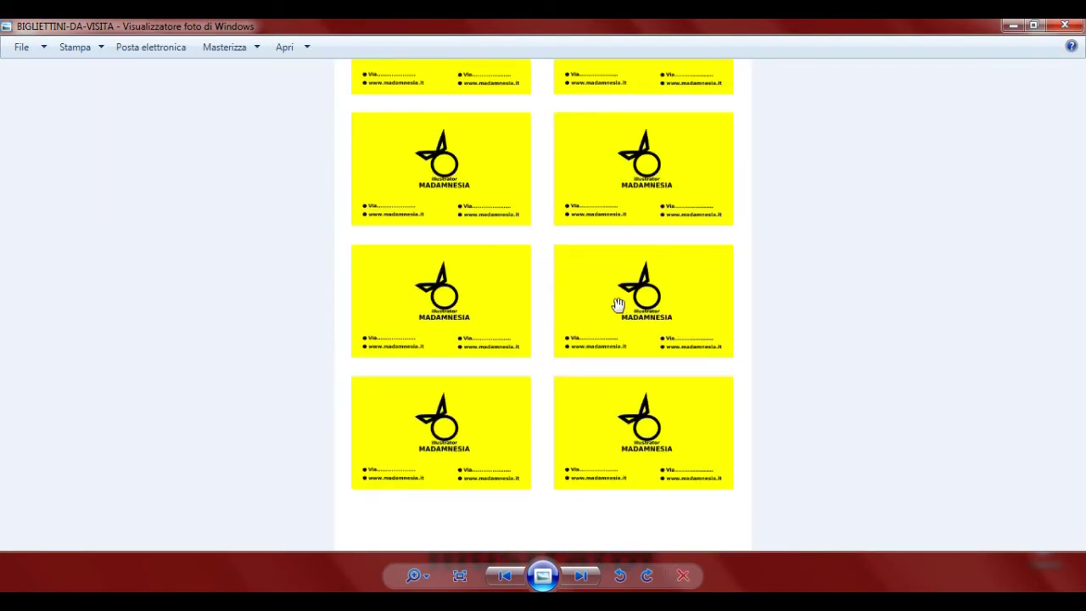
pyautogui.click(1066, 27)
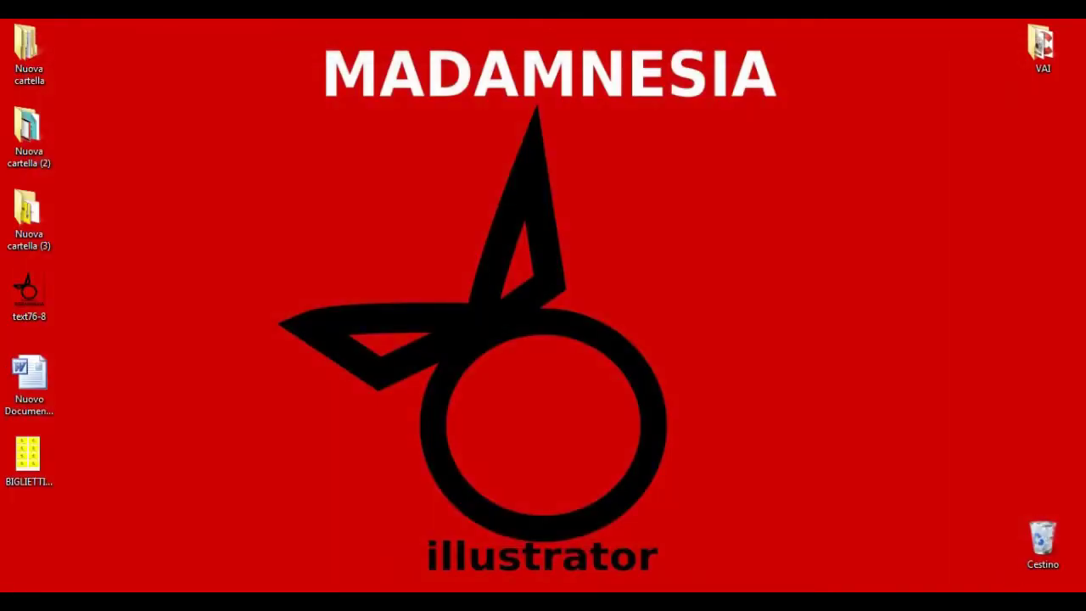